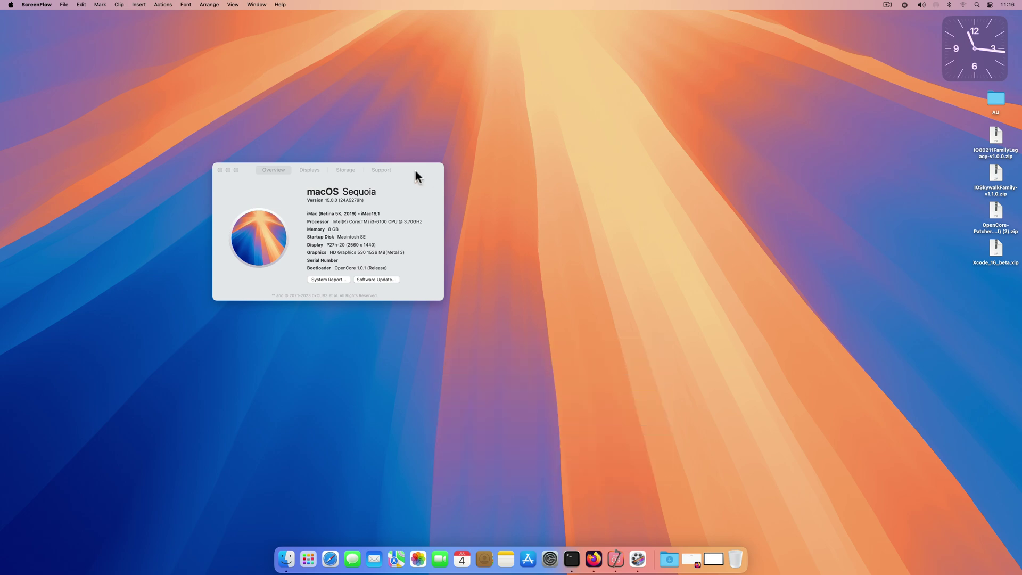
Move the macOS Sequoia 15.0 About This Hack overview right and lower, then bring Firefox forward.
{"action": "left_click_drag", "start_coordinate": [415, 171], "coordinate": [486, 165]}
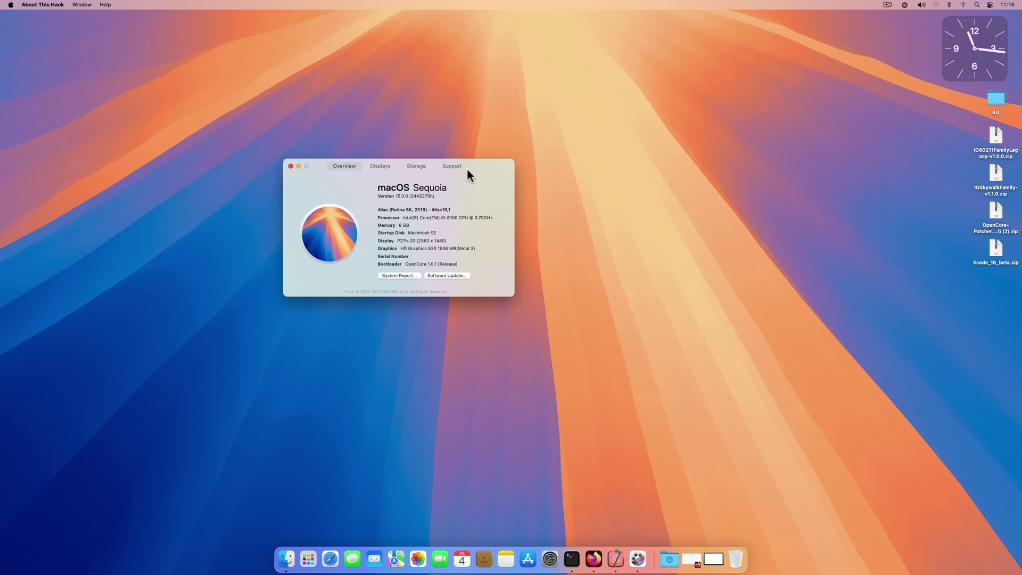
{"action": "left_click_drag", "start_coordinate": [482, 163], "coordinate": [463, 188]}
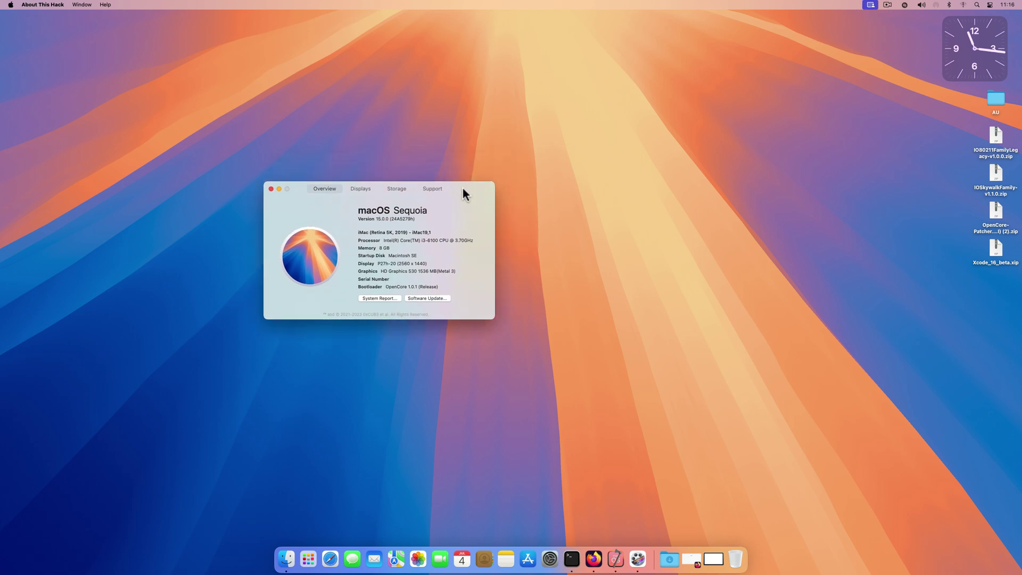
{"action": "left_click_drag", "start_coordinate": [475, 184], "coordinate": [480, 184]}
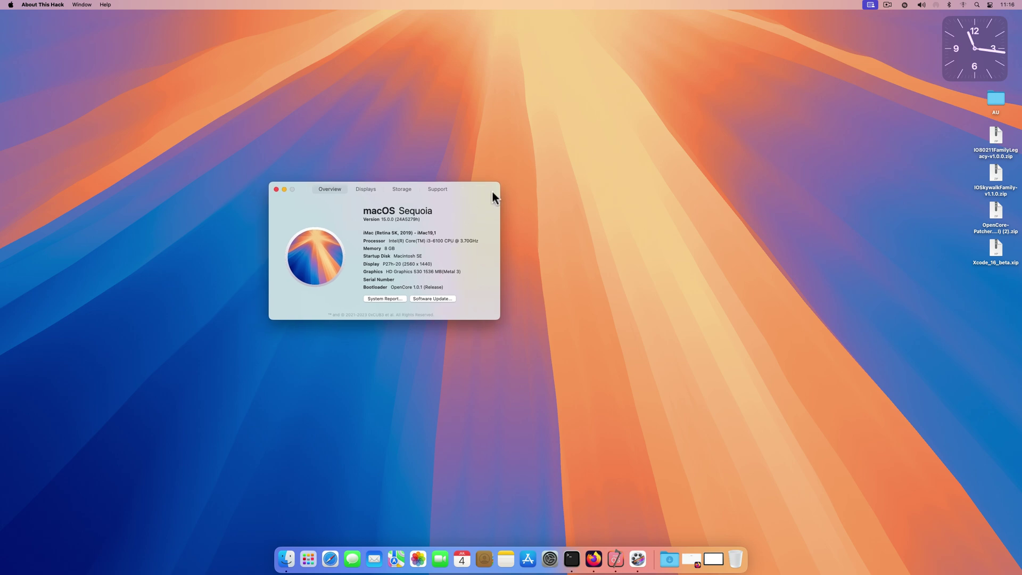
{"action": "left_click", "coordinate": [593, 560]}
Check the Sync PatcherSupportPkg run's '12 hours ago' trigger, then minimize Firefox and move About This Hack up-right.
{"action": "left_click", "coordinate": [121, 23]}
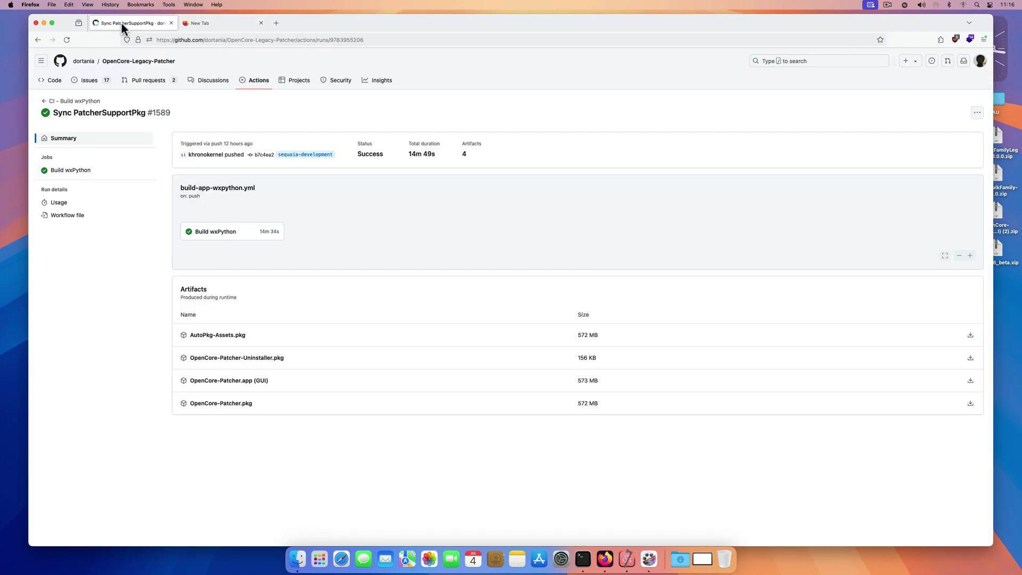
{"action": "left_click_drag", "start_coordinate": [254, 144], "coordinate": [189, 142]}
{"action": "left_click", "coordinate": [236, 26]}
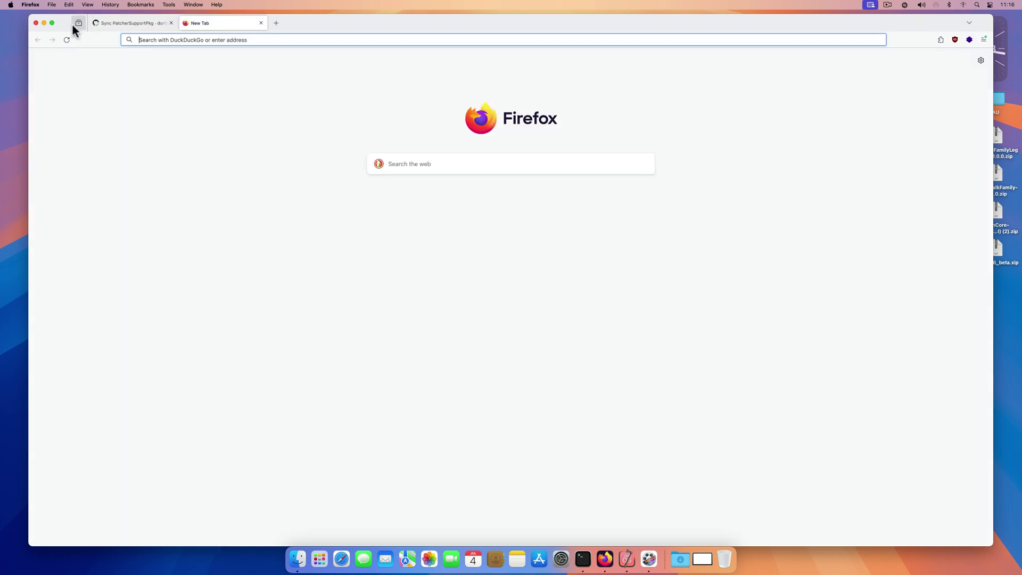
{"action": "left_click", "coordinate": [44, 22]}
{"action": "left_click_drag", "start_coordinate": [468, 185], "coordinate": [640, 111]}
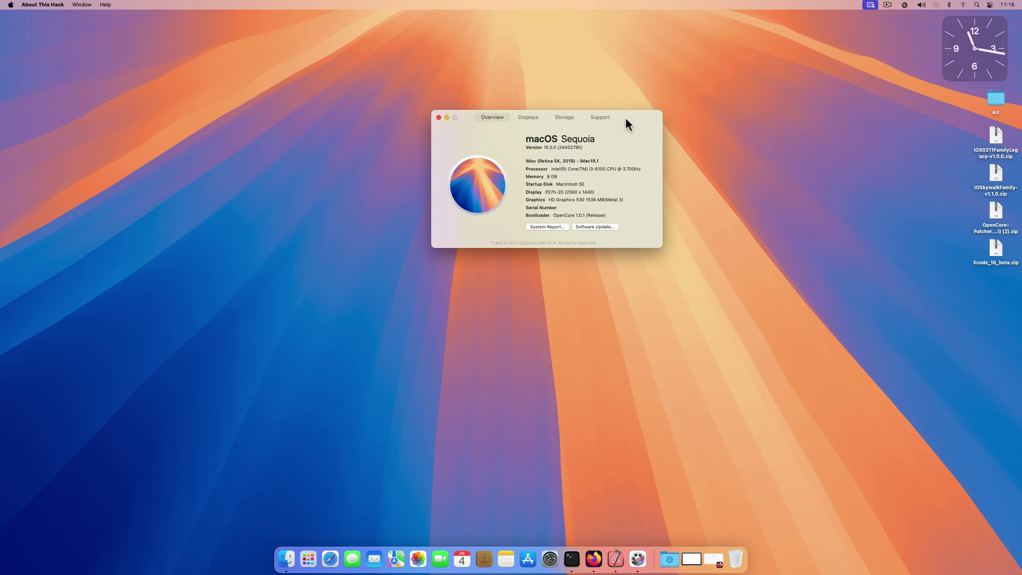
Page through Launchpad's apps and close it, then move and minimize the About This Hack overview.
{"action": "left_click", "coordinate": [313, 550]}
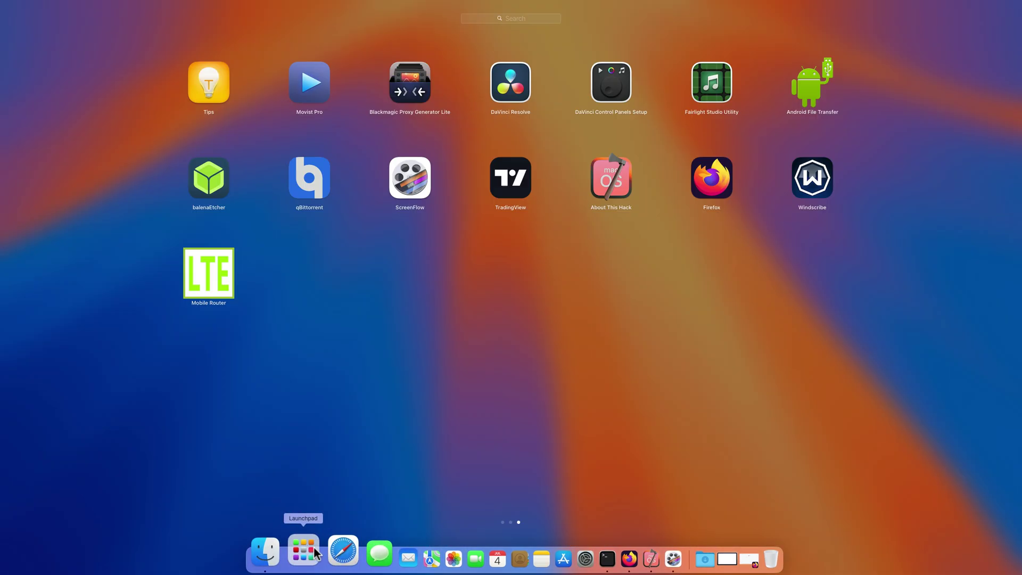
{"action": "scroll", "coordinate": [727, 395], "scroll_direction": "left", "scroll_amount": 2}
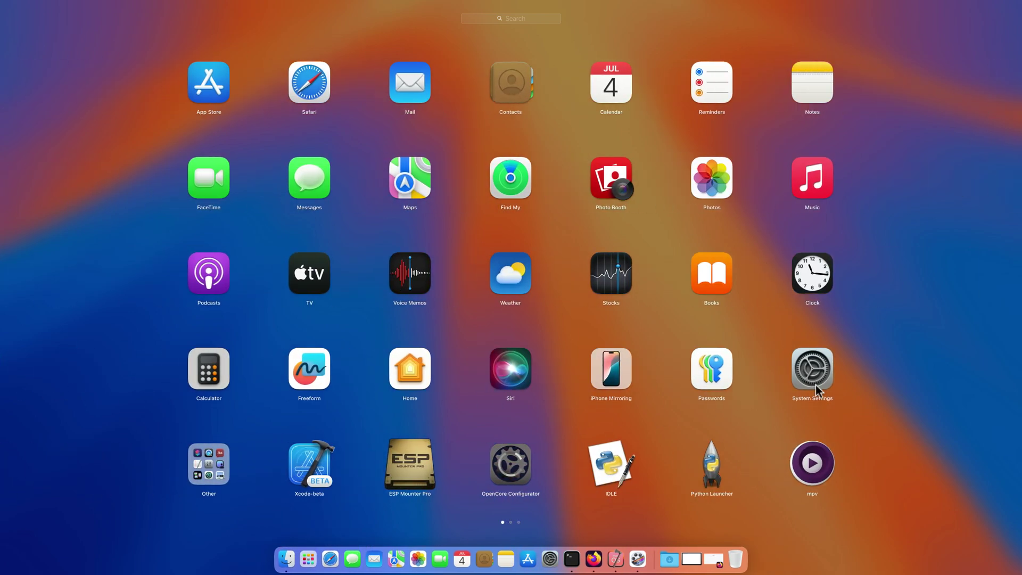
{"action": "scroll", "coordinate": [636, 377], "scroll_direction": "right", "scroll_amount": 2}
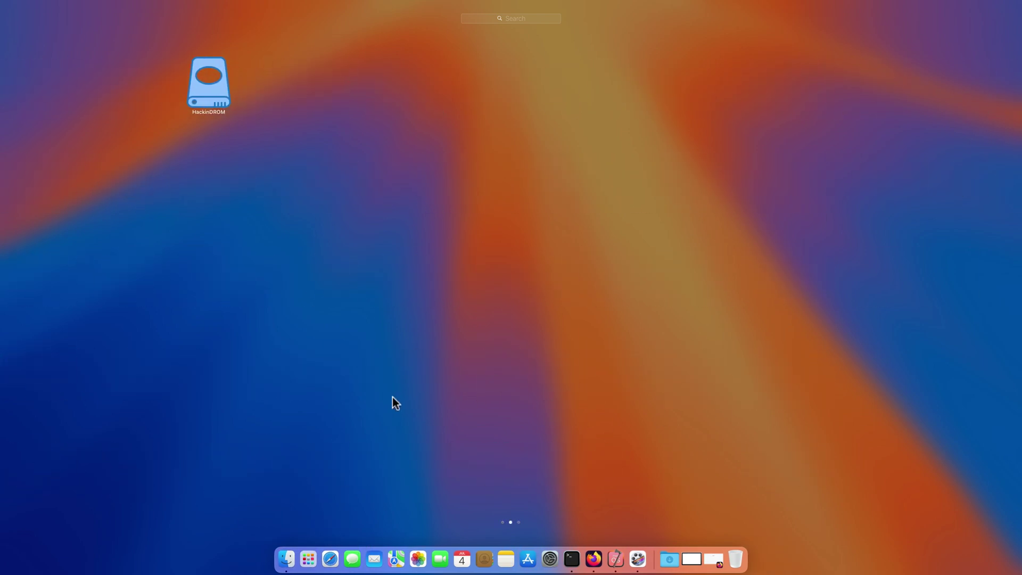
{"action": "scroll", "coordinate": [396, 403], "scroll_direction": "left", "scroll_amount": 2}
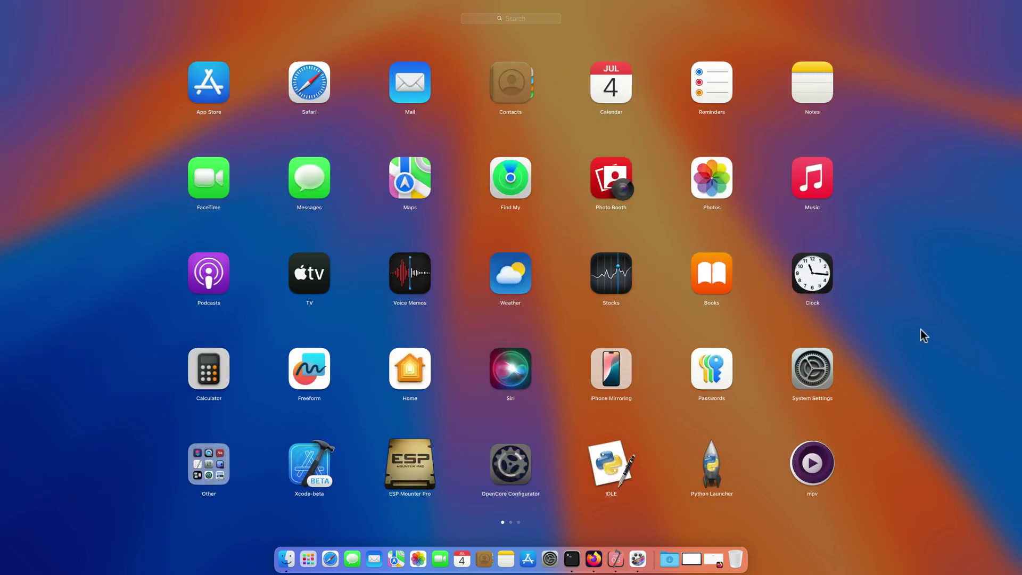
{"action": "left_click", "coordinate": [925, 334]}
{"action": "left_click_drag", "start_coordinate": [605, 129], "coordinate": [563, 168]}
{"action": "left_click", "coordinate": [388, 166]}
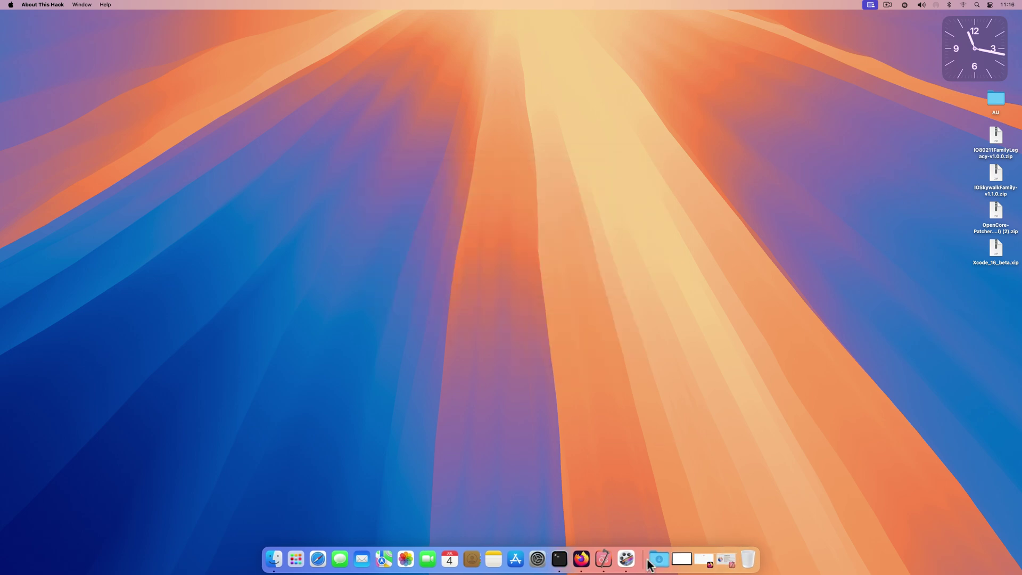
Restore Firefox, select the Sync PatcherSupportPkg run page's full address, then minimize Firefox again.
{"action": "left_click", "coordinate": [703, 557]}
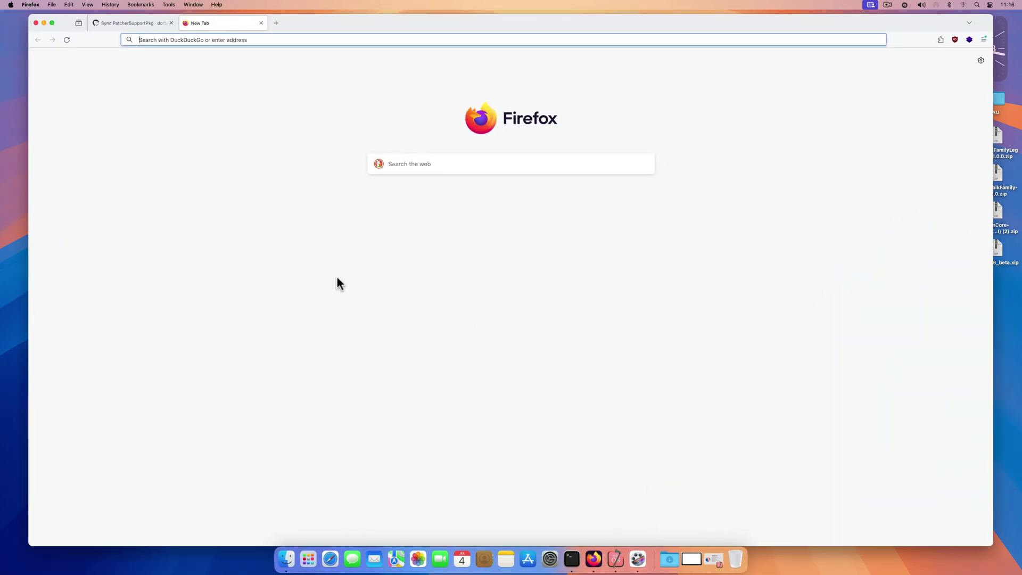
{"action": "left_click", "coordinate": [147, 25]}
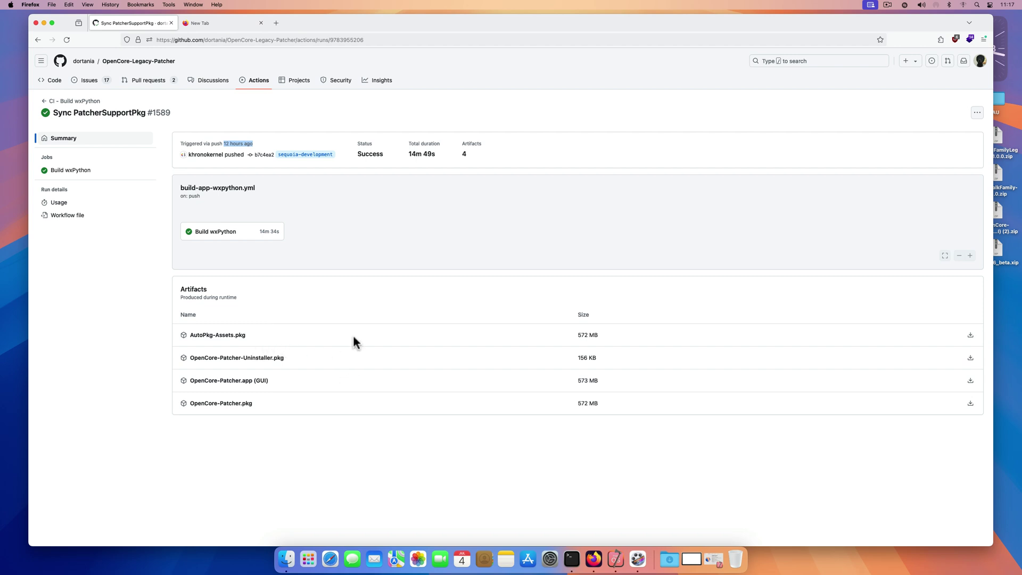
{"action": "left_click", "coordinate": [384, 39]}
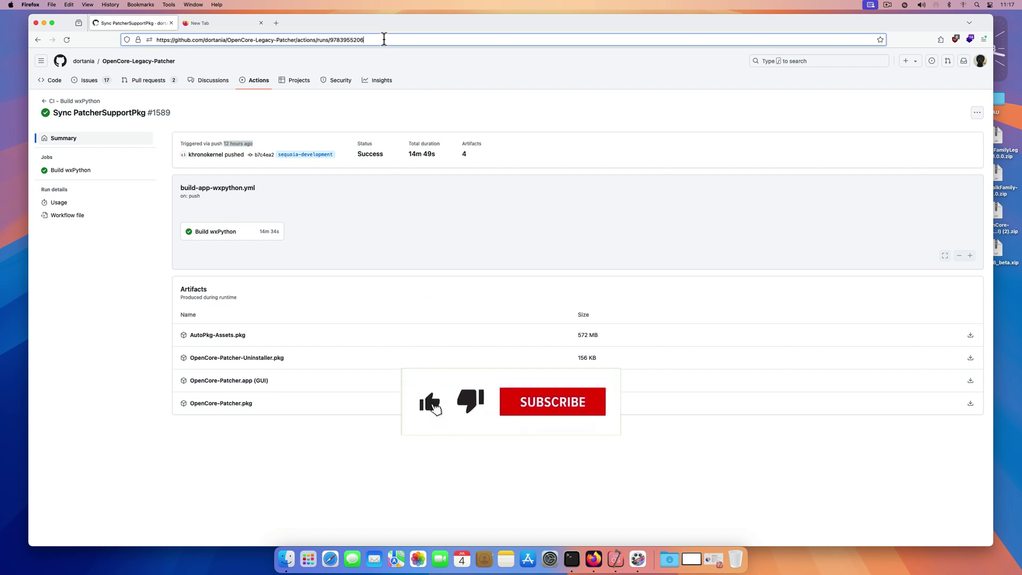
{"action": "key", "text": "super+a"}
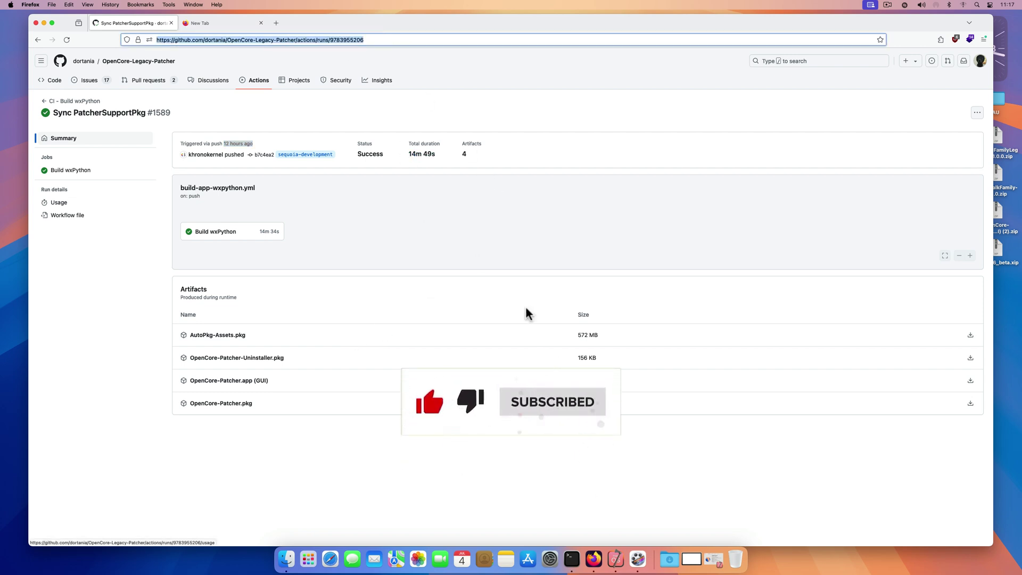
{"action": "left_click", "coordinate": [212, 23]}
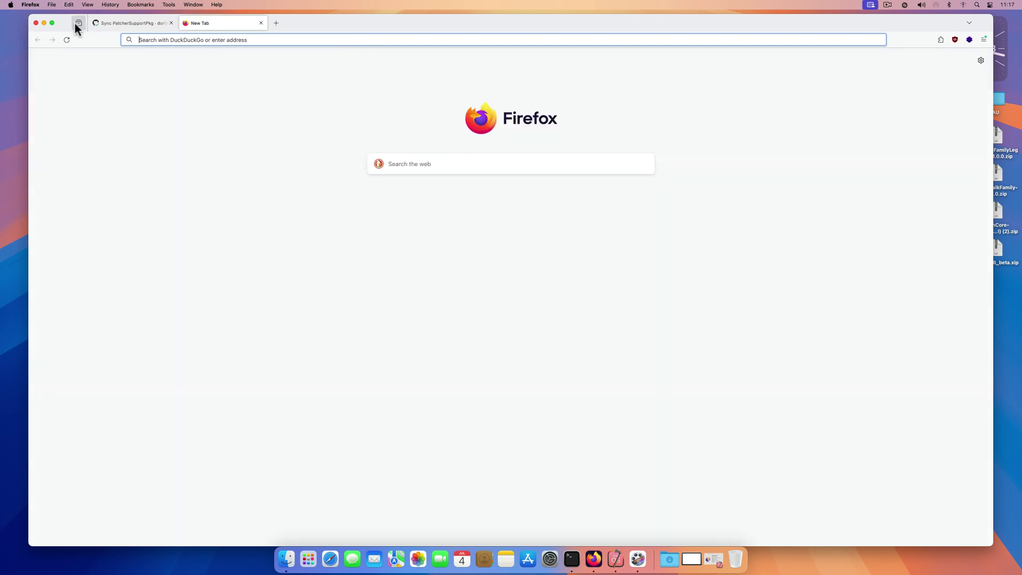
{"action": "left_click", "coordinate": [43, 22]}
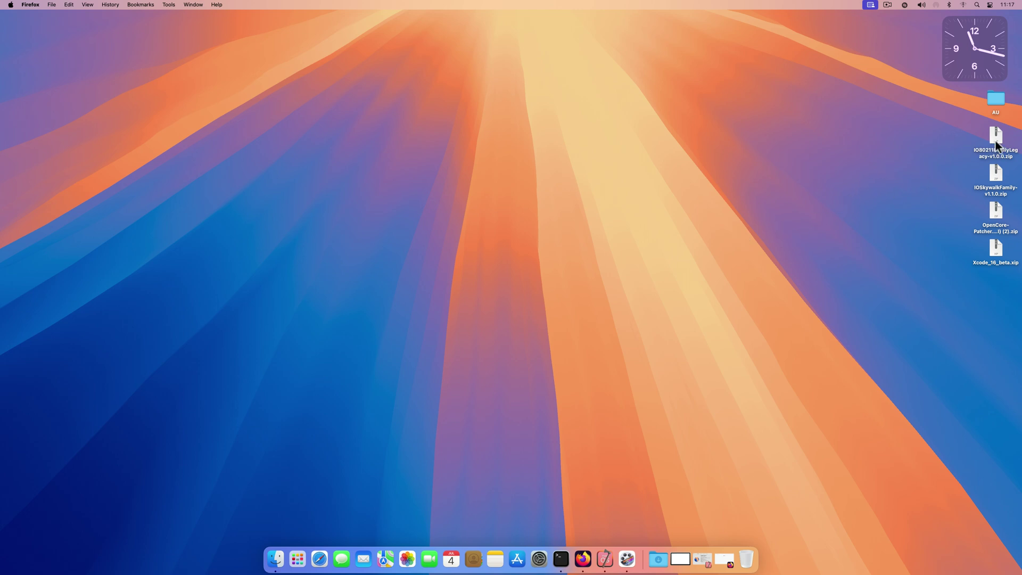
Nudge the IO80211FamilyLegacy-v1.0.0.zip icon on the desktop, then deselect it.
{"action": "mouse_move", "coordinate": [996, 138]}
{"action": "left_mouse_down"}
{"action": "mouse_move", "coordinate": [816, 146]}
{"action": "mouse_move", "coordinate": [979, 146]}
{"action": "left_mouse_up"}
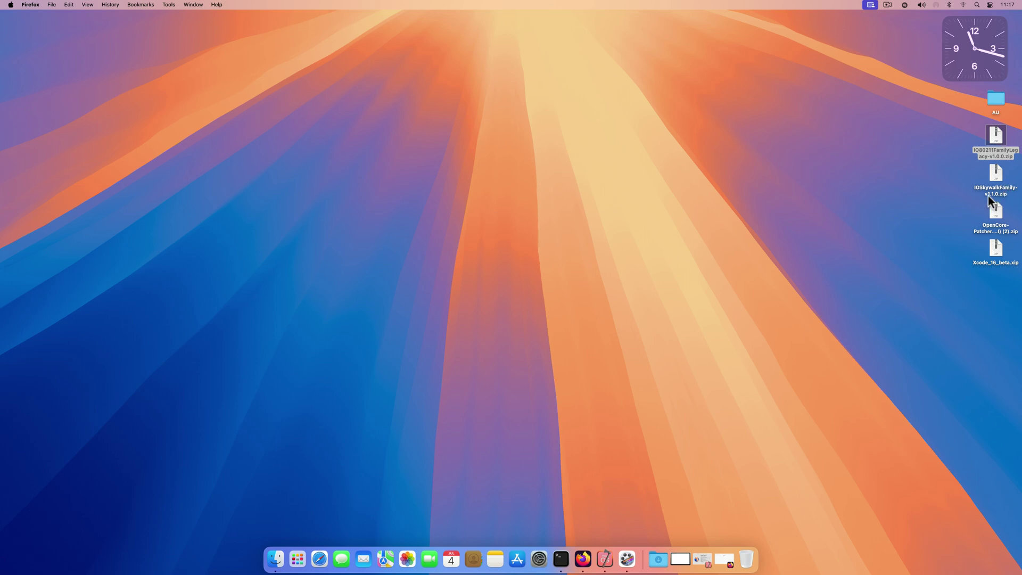
{"action": "left_click", "coordinate": [868, 255]}
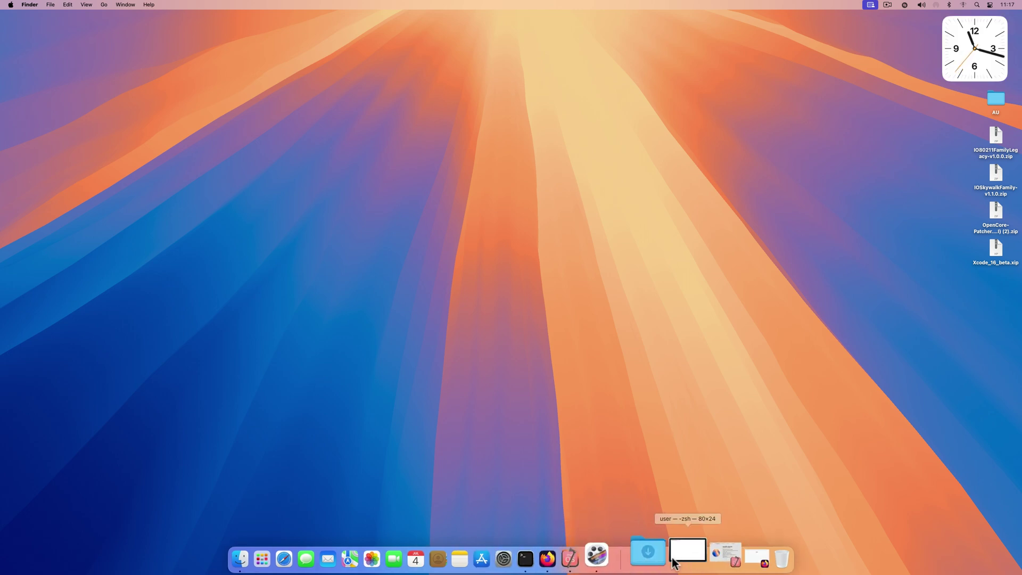
Open the OpenCore-Legacy-Patcher repository link from the Sync PatcherSupportPkg run in a new tab.
{"action": "left_click", "coordinate": [718, 553]}
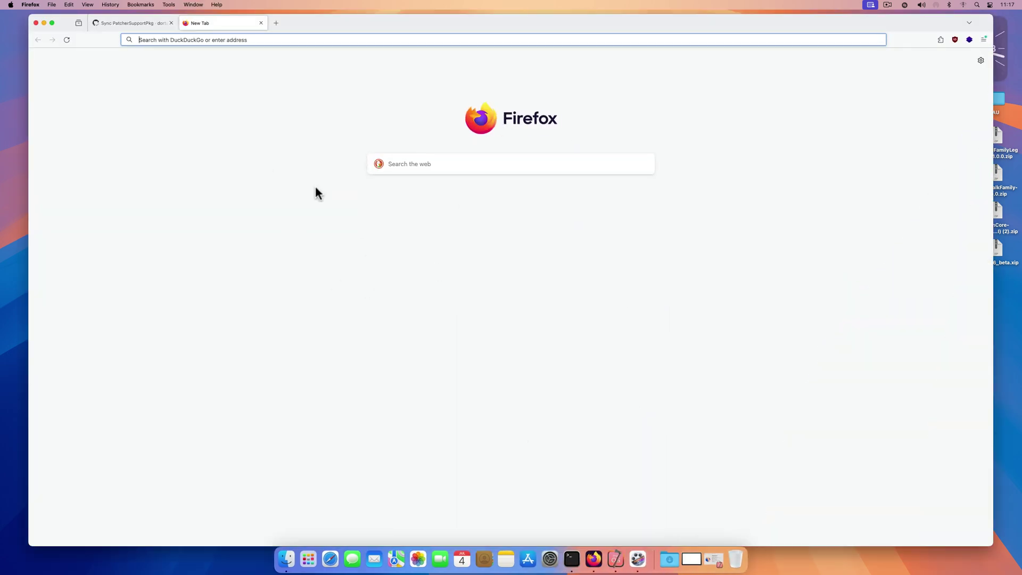
{"action": "left_click", "coordinate": [152, 24]}
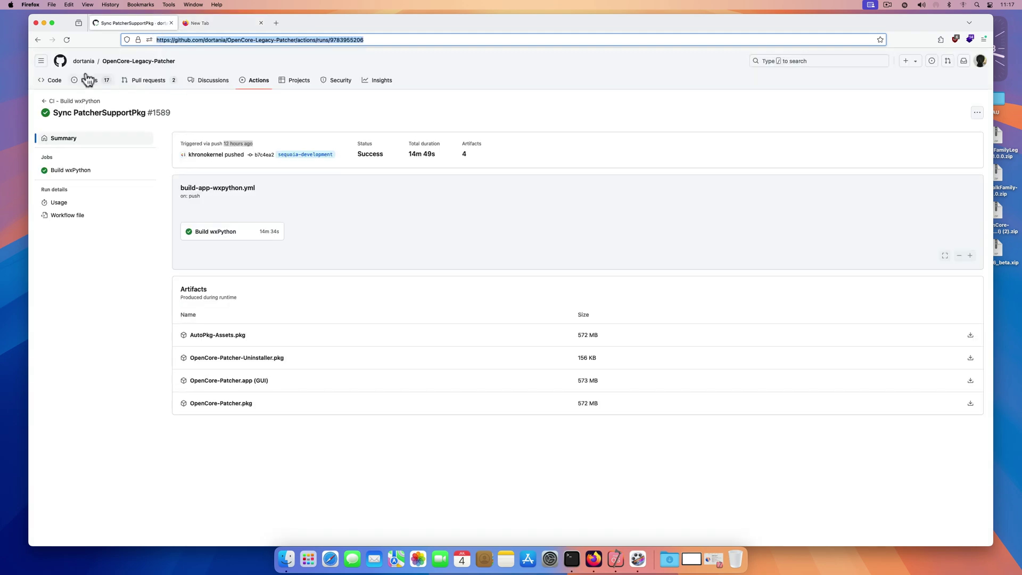
{"action": "right_click", "coordinate": [114, 63]}
{"action": "left_click", "coordinate": [134, 68]}
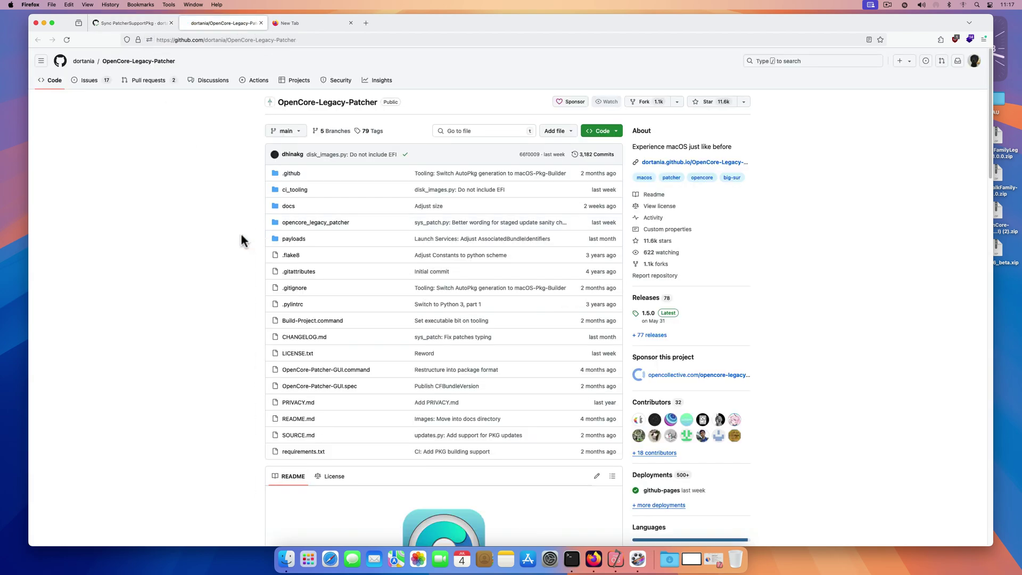
Browse the repository into payloads/Kexts/Wifi, then return to the empty new tab.
{"action": "left_click", "coordinate": [294, 239]}
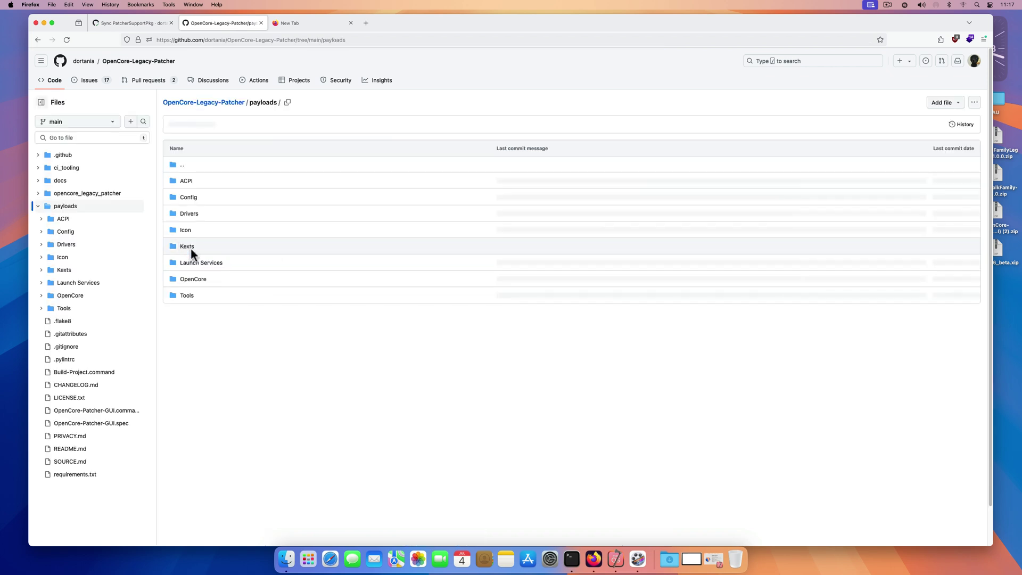
{"action": "left_click", "coordinate": [187, 248]}
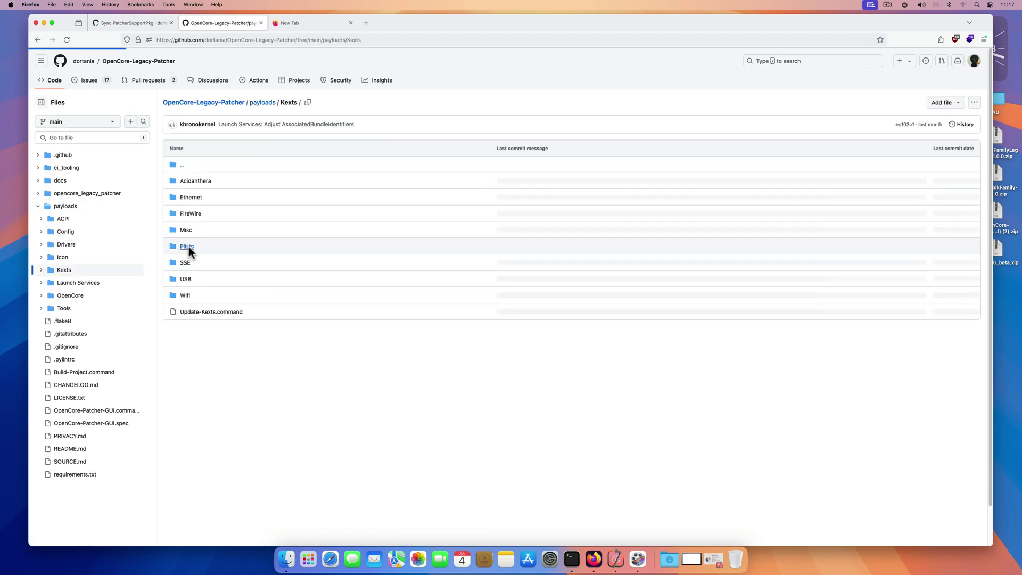
{"action": "left_click", "coordinate": [186, 297]}
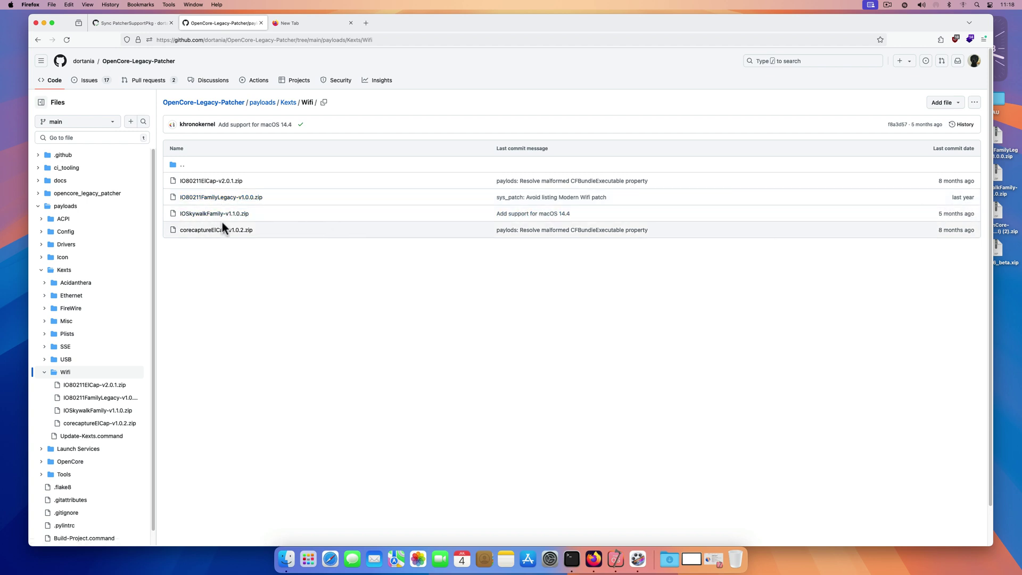
{"action": "left_click", "coordinate": [306, 22]}
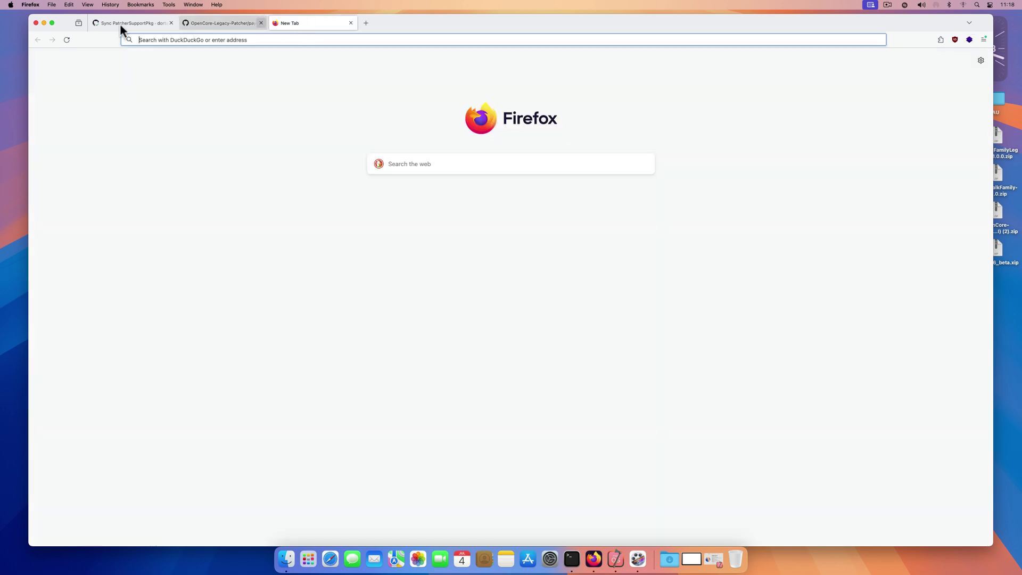
Minimize Firefox, launch OpenCore Configurator from Launchpad, and minimize its untitled configuration window.
{"action": "left_click", "coordinate": [45, 22]}
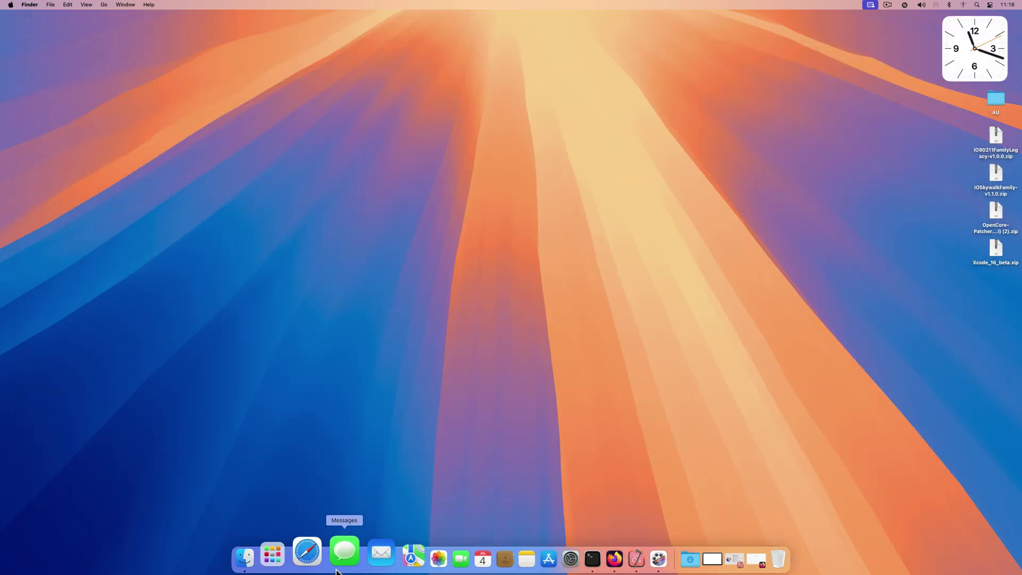
{"action": "left_click", "coordinate": [282, 567]}
{"action": "left_click", "coordinate": [493, 479]}
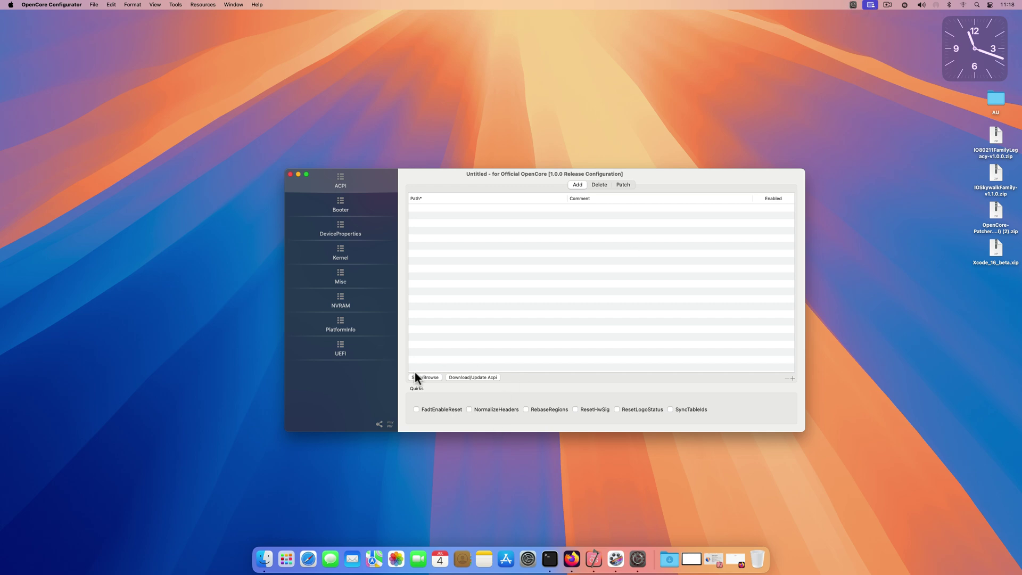
{"action": "left_click", "coordinate": [298, 174]}
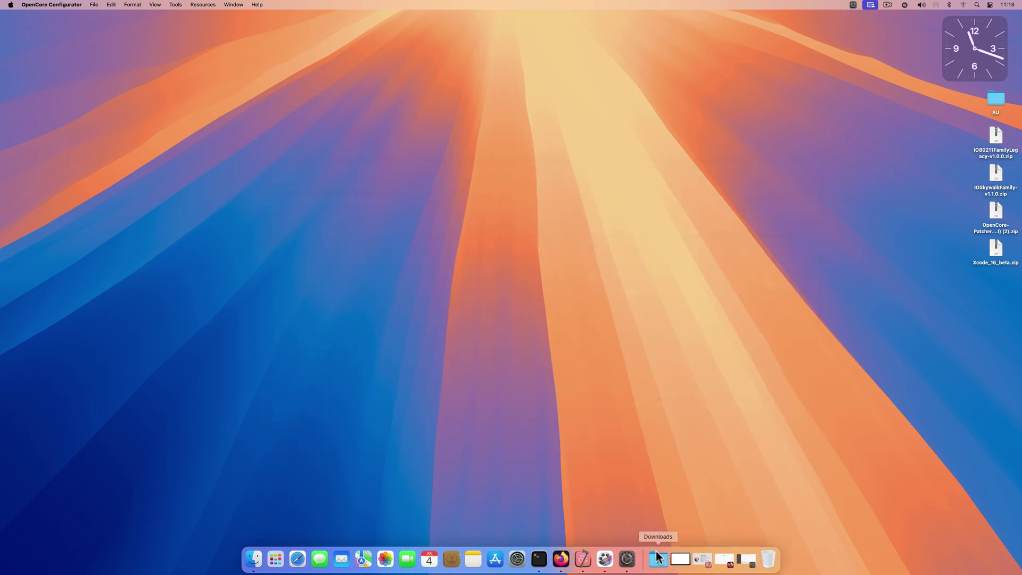
Run 'csrutil status' in Terminal and confirm System Integrity Protection reads disabled.
{"action": "left_click", "coordinate": [686, 562]}
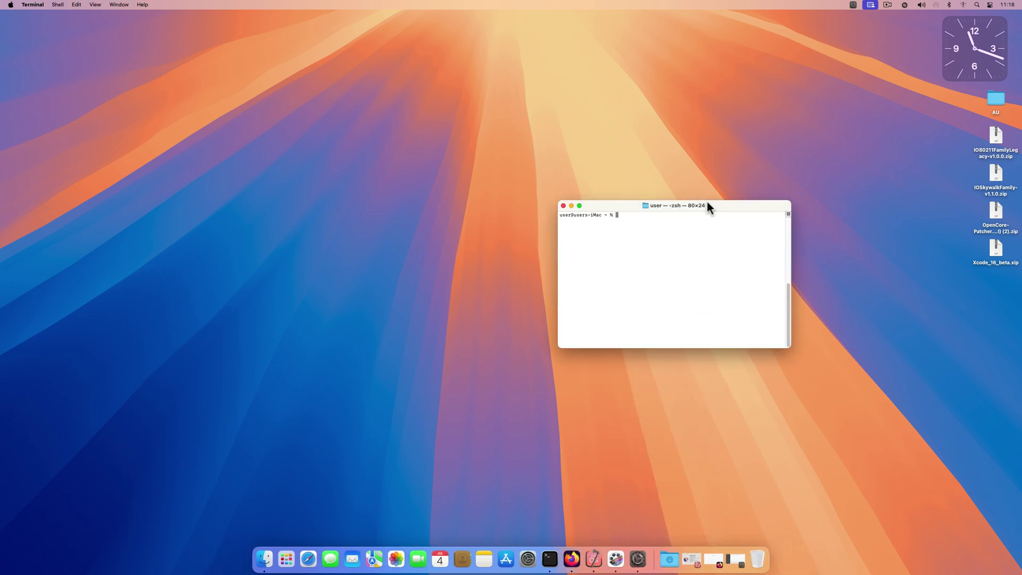
{"action": "left_click_drag", "start_coordinate": [708, 203], "coordinate": [709, 159]}
{"action": "type", "text": "cs"}
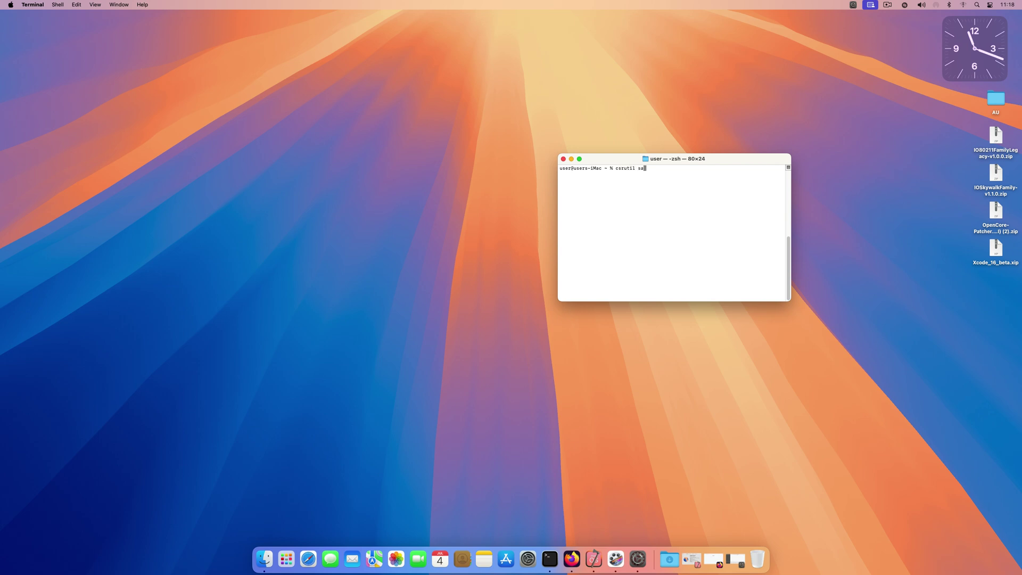
{"action": "type", "text": "rutil status"}
{"action": "key", "text": "Return"}
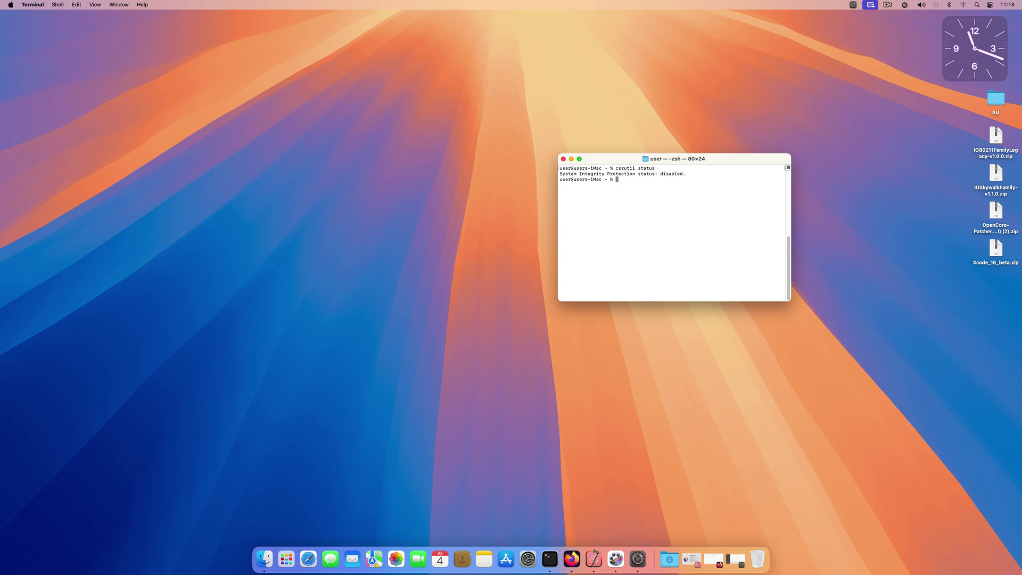
{"action": "left_click_drag", "start_coordinate": [684, 176], "coordinate": [567, 173]}
{"action": "left_click", "coordinate": [567, 157]}
Unzip the IO80211FamilyLegacy and IOSkywalkFamily archives on the desktop, then mount EFI partition disk2s1.
{"action": "left_click", "coordinate": [571, 159]}
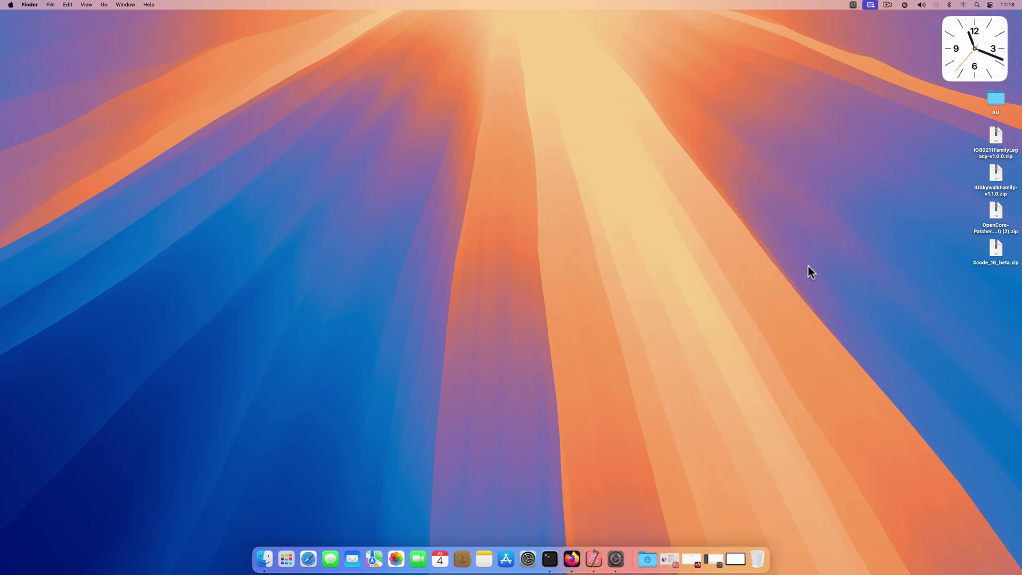
{"action": "double_click", "coordinate": [996, 137]}
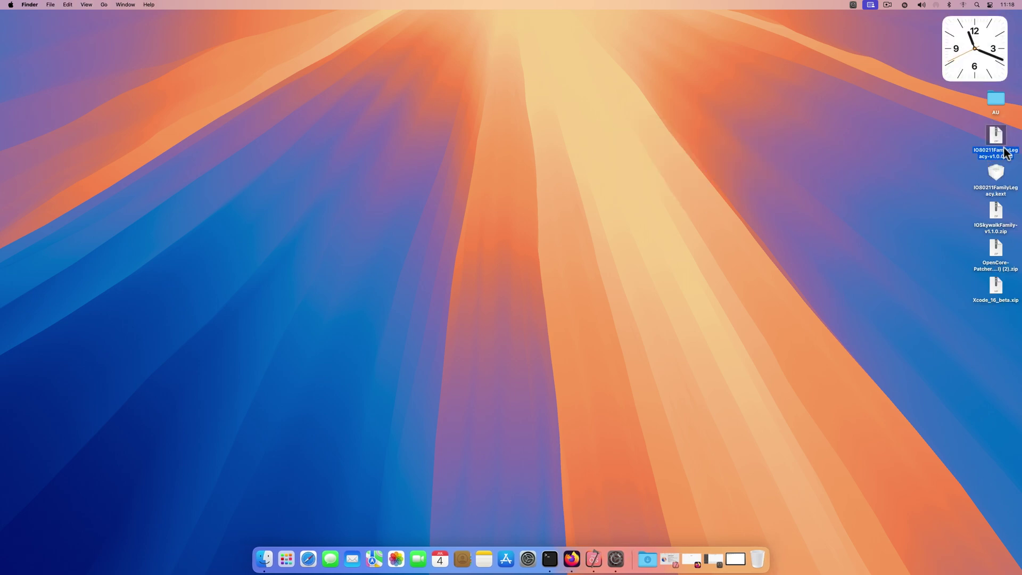
{"action": "double_click", "coordinate": [995, 211]}
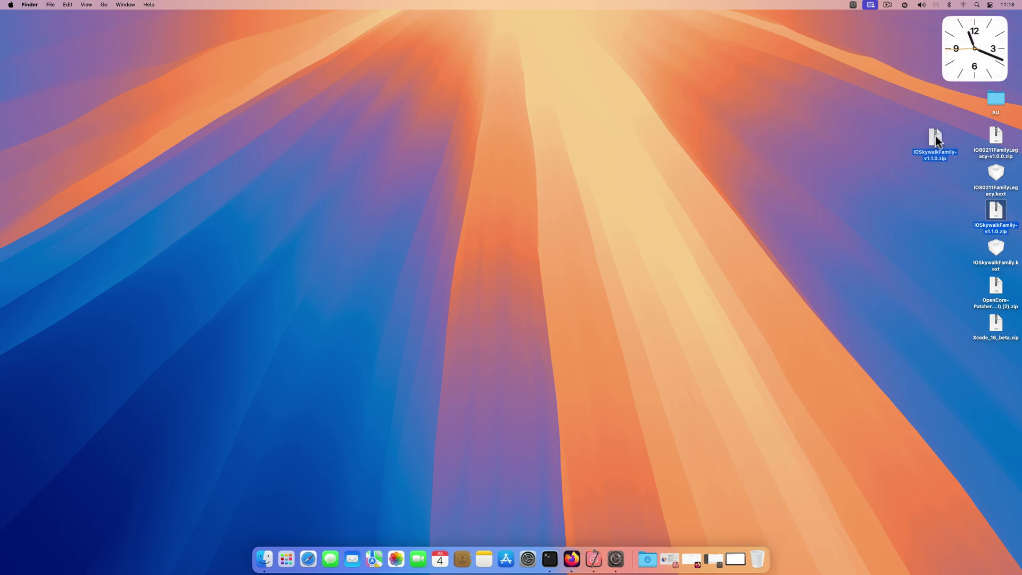
{"action": "left_click", "coordinate": [959, 205]}
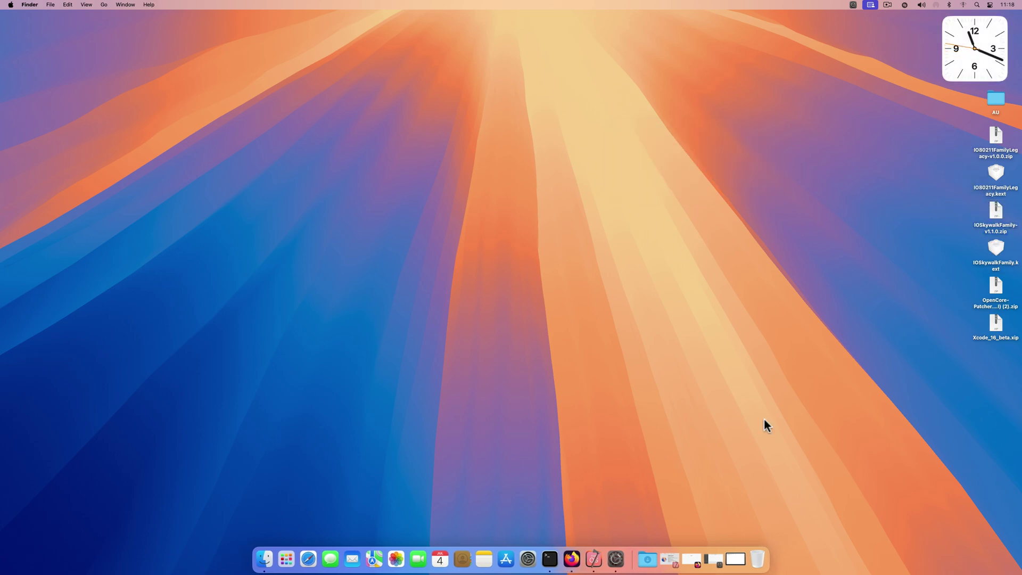
{"action": "left_click", "coordinate": [854, 5]}
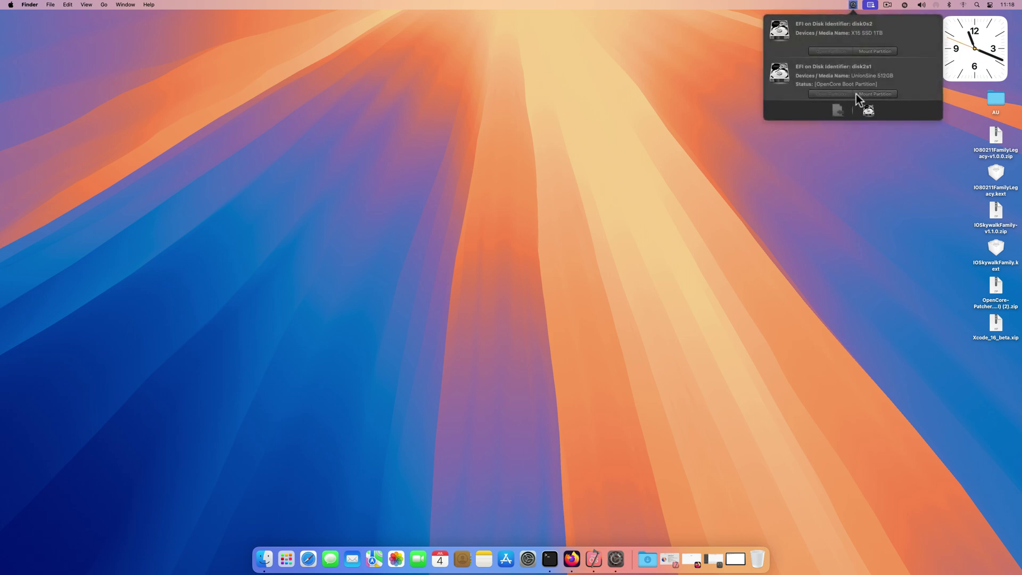
{"action": "left_click", "coordinate": [860, 94]}
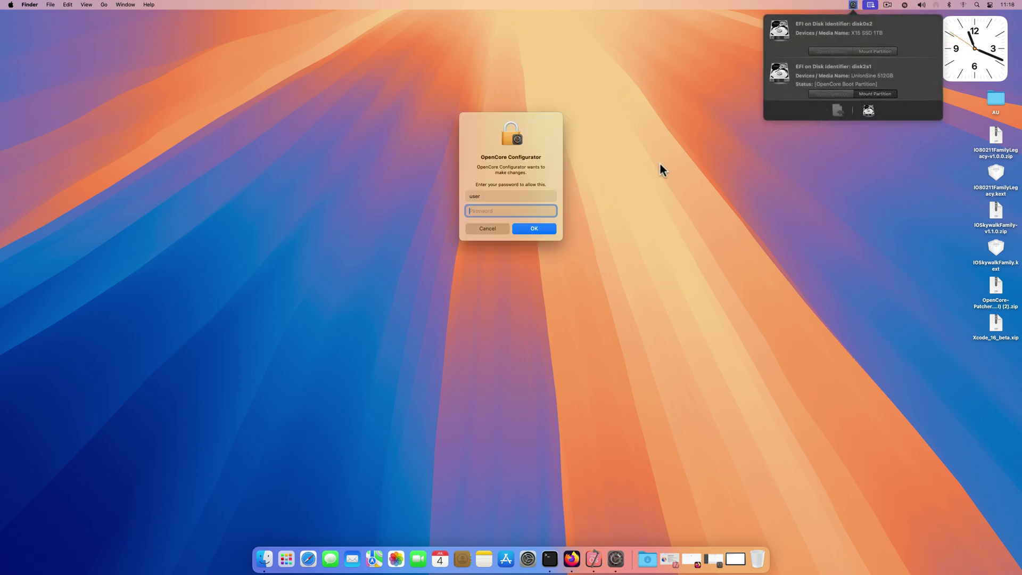
Authorize the EFI mount and open EFI-UNI-051 > EFI > OC > Kexts in Finder.
{"action": "left_click", "coordinate": [533, 228]}
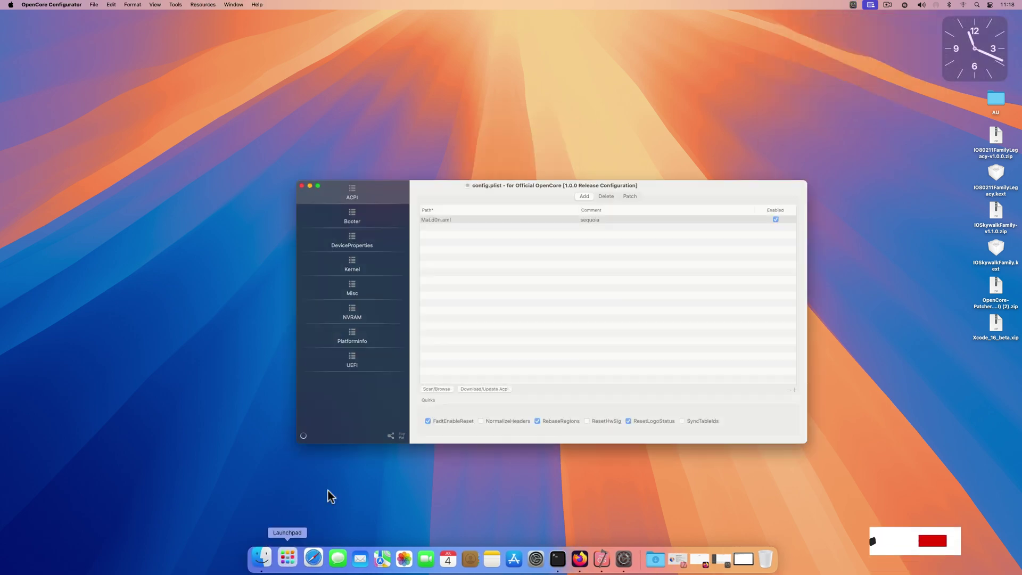
{"action": "left_click", "coordinate": [317, 188]}
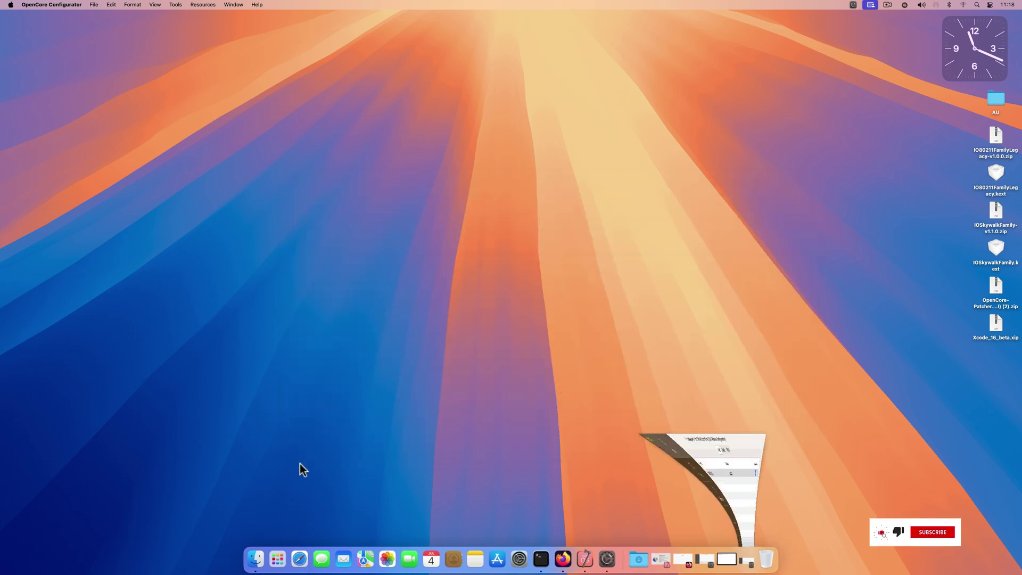
{"action": "left_click", "coordinate": [256, 559]}
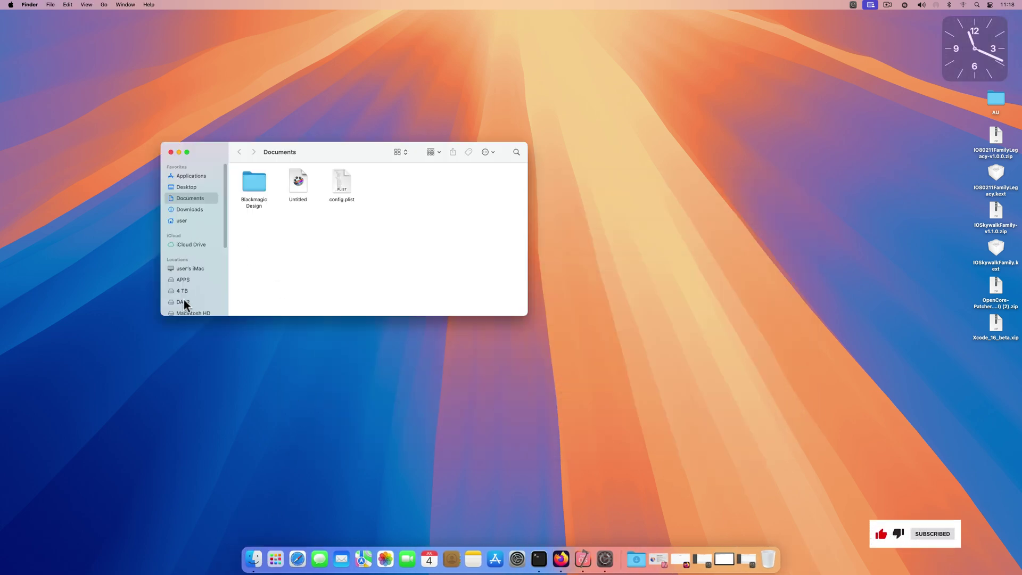
{"action": "scroll", "coordinate": [184, 298], "scroll_direction": "down", "scroll_amount": 2}
{"action": "left_click", "coordinate": [189, 284]}
{"action": "left_click_drag", "start_coordinate": [336, 161], "coordinate": [534, 110]}
{"action": "double_click", "coordinate": [452, 131]}
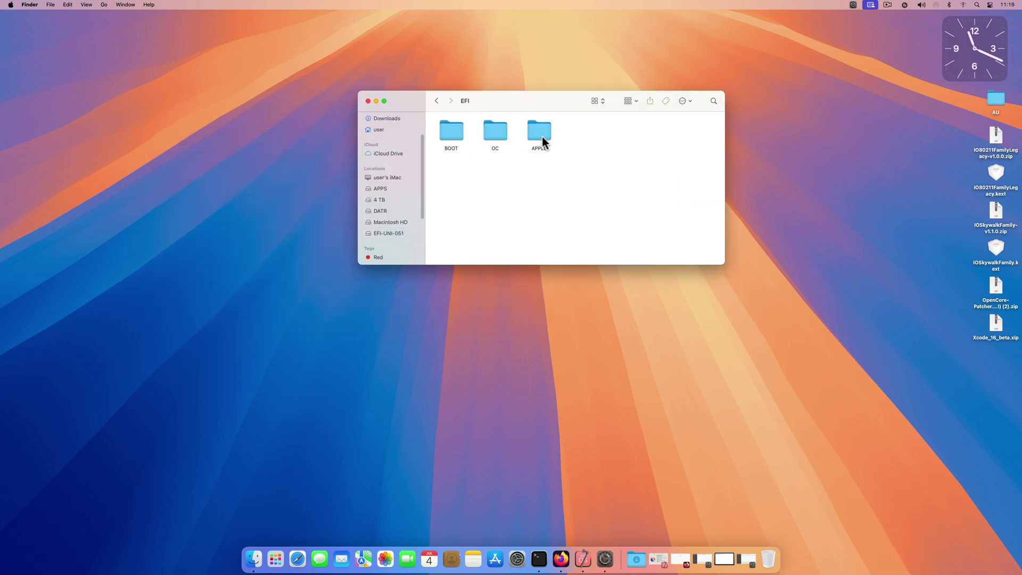
{"action": "double_click", "coordinate": [492, 134]}
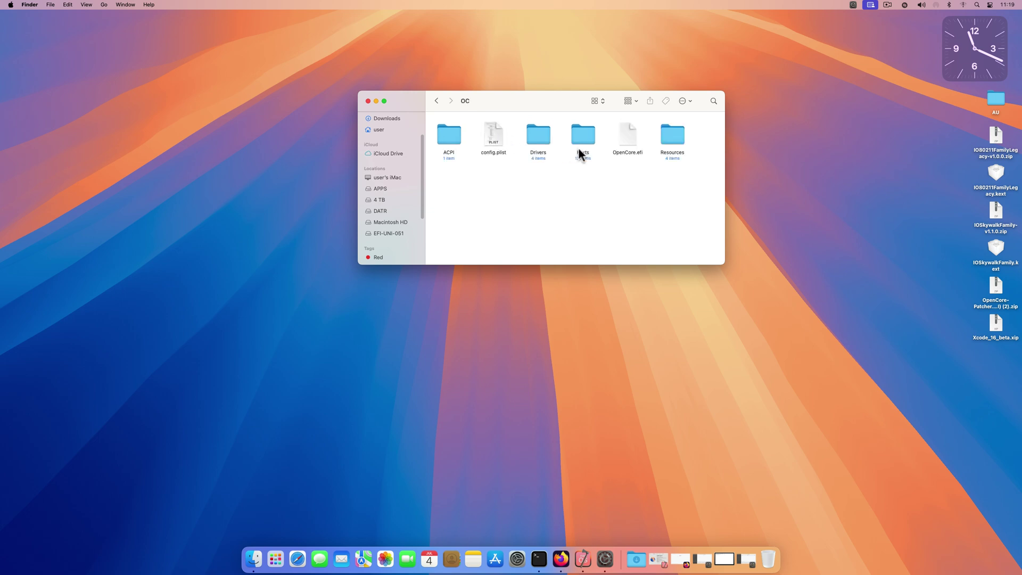
{"action": "left_click", "coordinate": [584, 136]}
{"action": "double_click", "coordinate": [584, 143]}
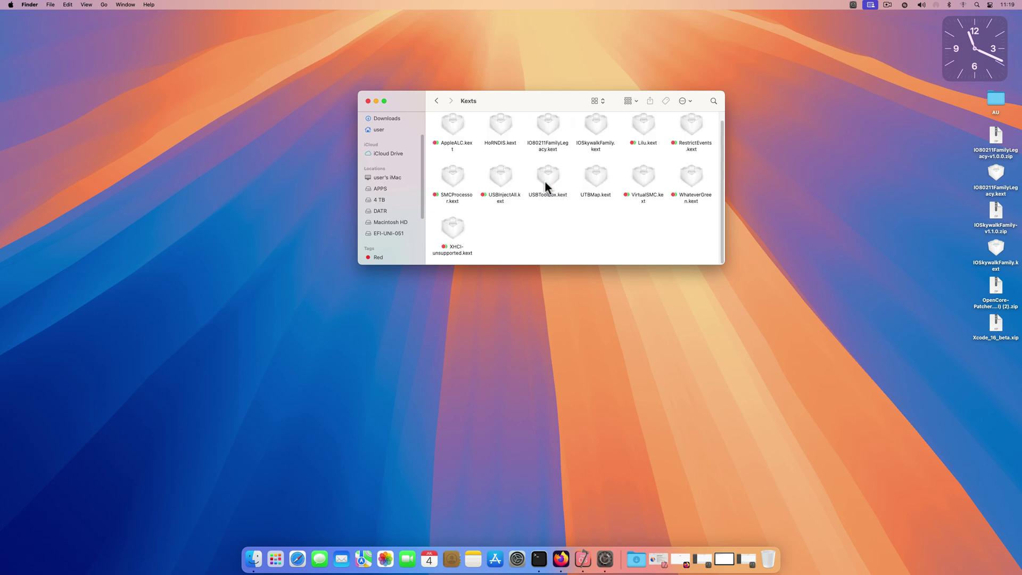
Move the old IO80211FamilyLegacy and IOSkywalkFamily kexts in Kexts to Trash.
{"action": "left_click_drag", "start_coordinate": [610, 127], "coordinate": [525, 131]}
{"action": "right_click", "coordinate": [547, 126]}
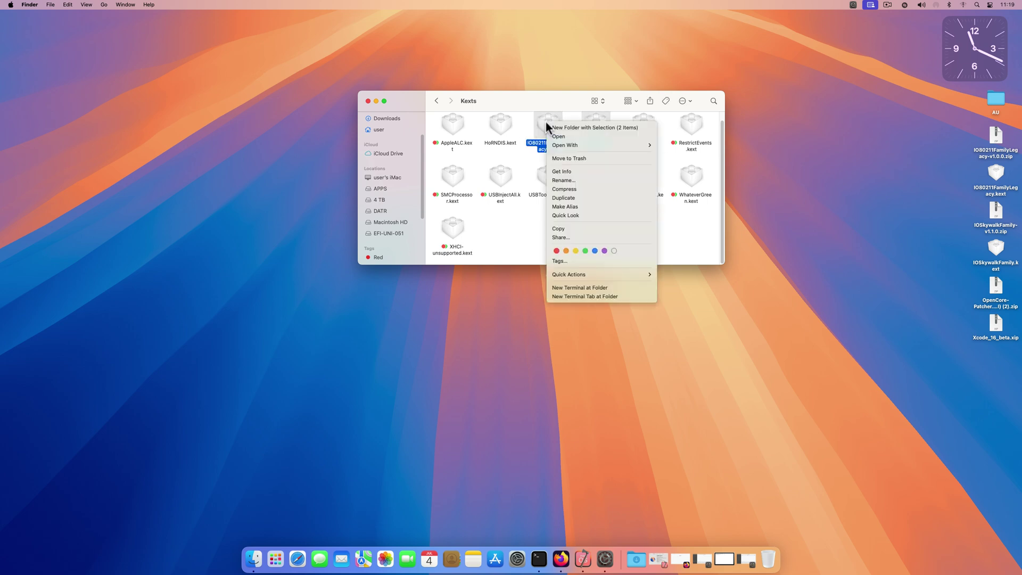
{"action": "left_click", "coordinate": [564, 159]}
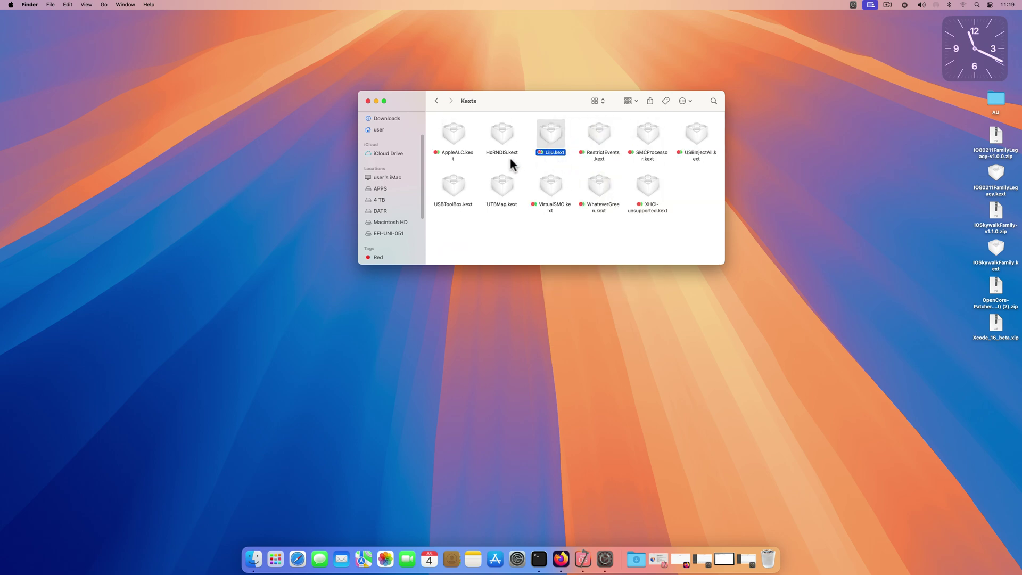
Copy the new IO80211FamilyLegacy.kext and IOSkywalkFamily.kext from the desktop into Kexts.
{"action": "left_click", "coordinate": [997, 174]}
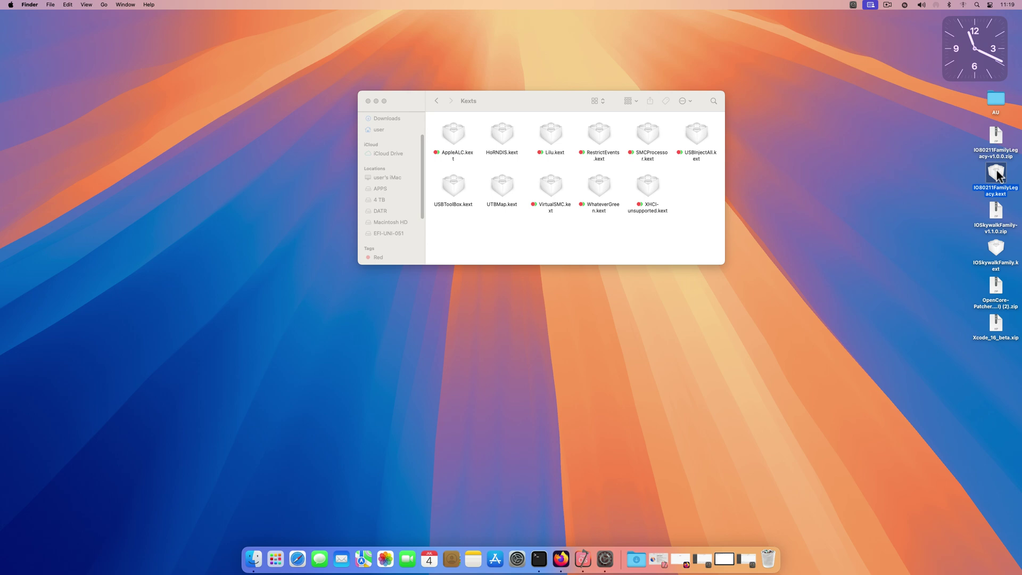
{"action": "left_click", "coordinate": [997, 251], "text": "super"}
{"action": "right_click", "coordinate": [997, 175]}
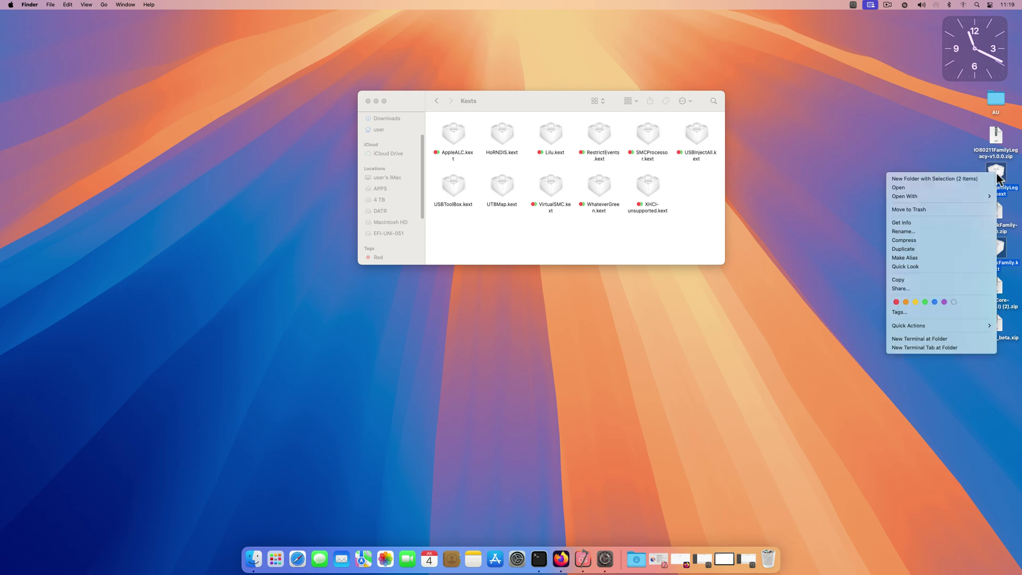
{"action": "left_click", "coordinate": [899, 282]}
{"action": "right_click", "coordinate": [489, 224]}
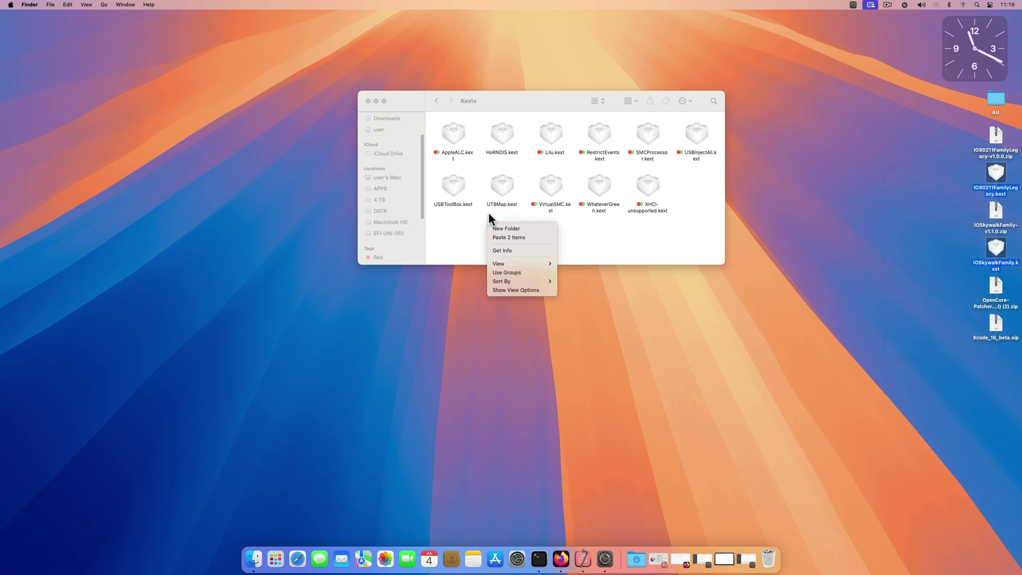
{"action": "left_click", "coordinate": [501, 237]}
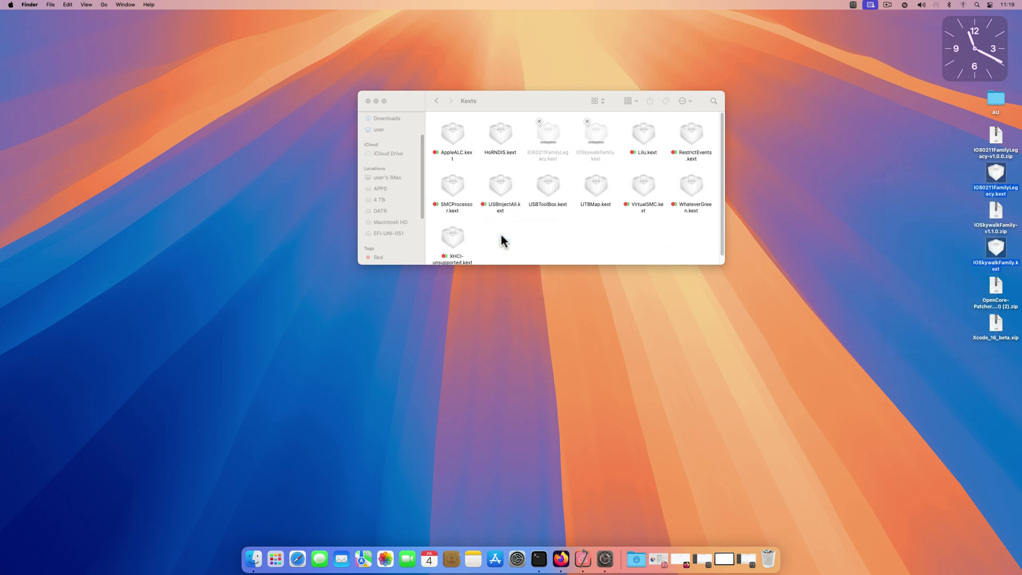
Open config.plist in OpenCore Configurator and remove all existing Kernel > Add kext entries.
{"action": "left_click", "coordinate": [437, 100]}
{"action": "right_click", "coordinate": [491, 134]}
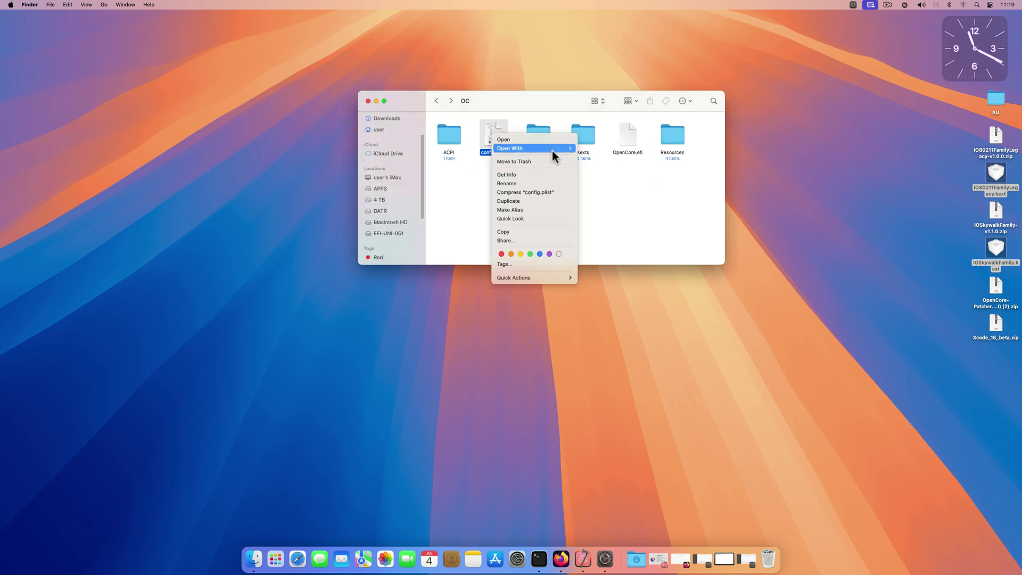
{"action": "mouse_move", "coordinate": [552, 149]}
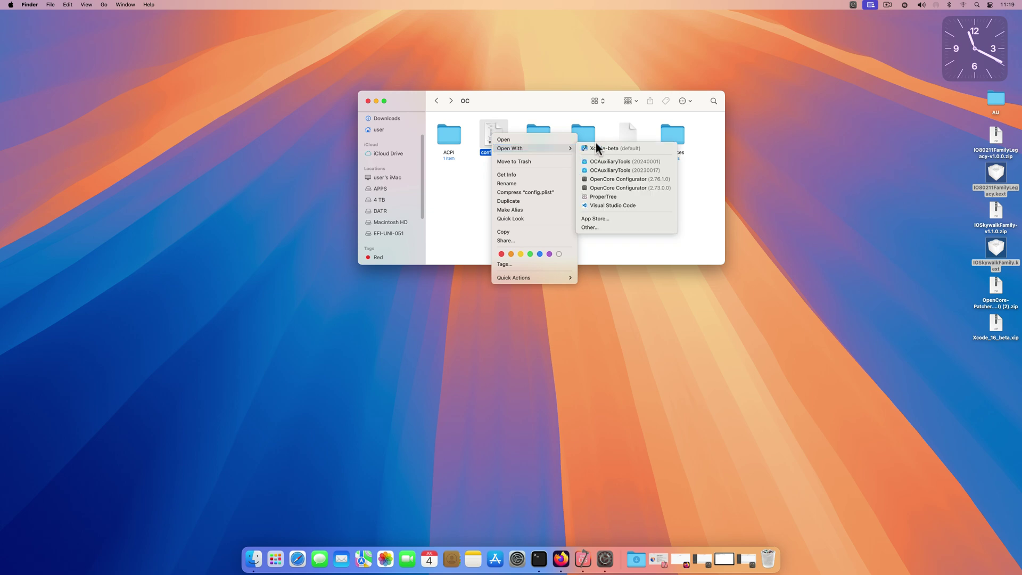
{"action": "left_click", "coordinate": [612, 179]}
{"action": "left_click", "coordinate": [356, 267]}
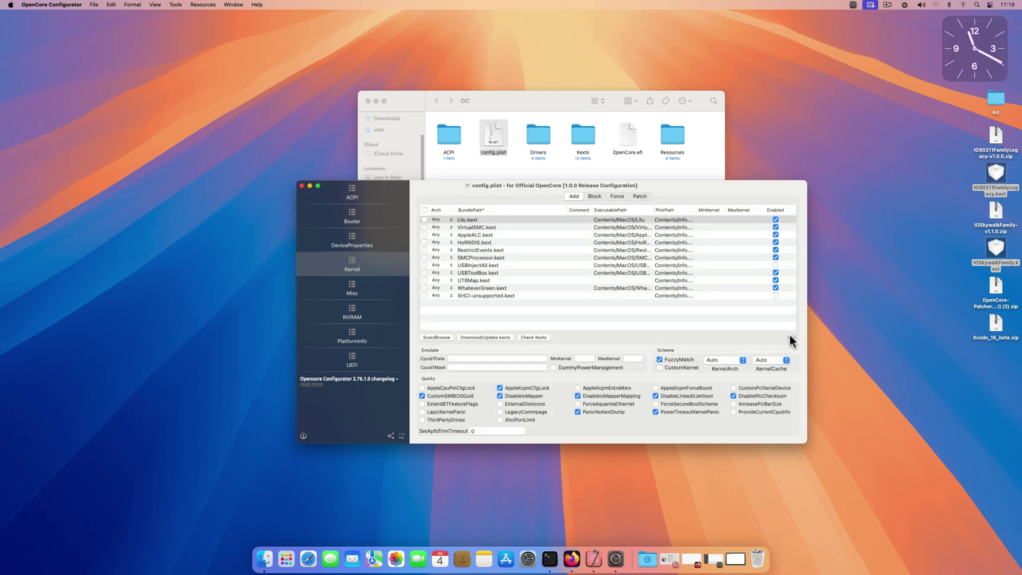
{"action": "left_click", "coordinate": [793, 337]}
{"action": "left_click", "coordinate": [793, 338]}
{"action": "left_click", "coordinate": [793, 338]}
{"action": "left_click", "coordinate": [793, 337]}
Add every kext from the Kexts folder to the kernel list and untick USBInjectAll.
{"action": "left_click", "coordinate": [585, 135]}
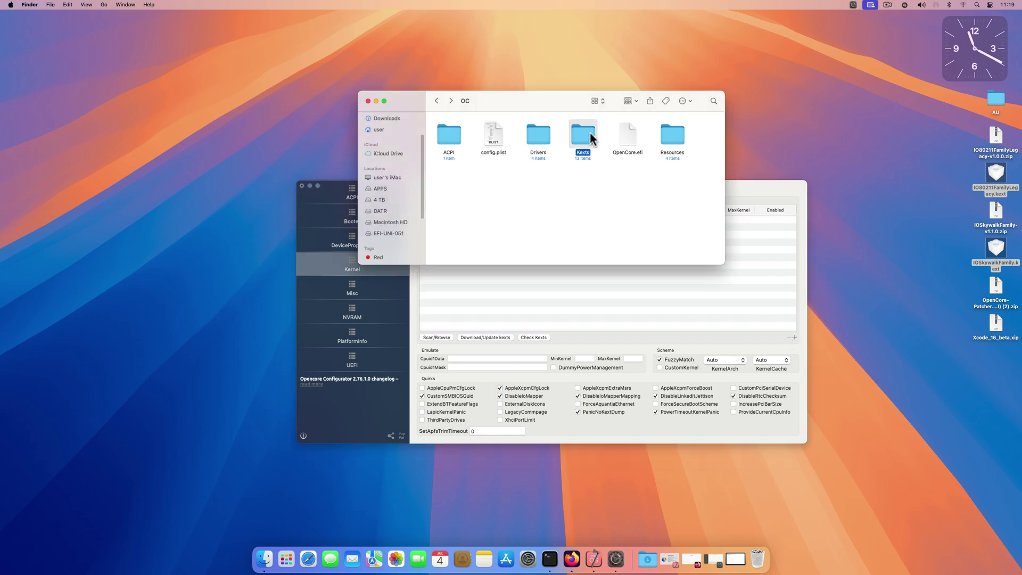
{"action": "double_click", "coordinate": [584, 136]}
{"action": "left_click_drag", "start_coordinate": [519, 105], "coordinate": [634, 243]}
{"action": "key", "text": "super+a"}
{"action": "left_click_drag", "start_coordinate": [688, 192], "coordinate": [793, 128]}
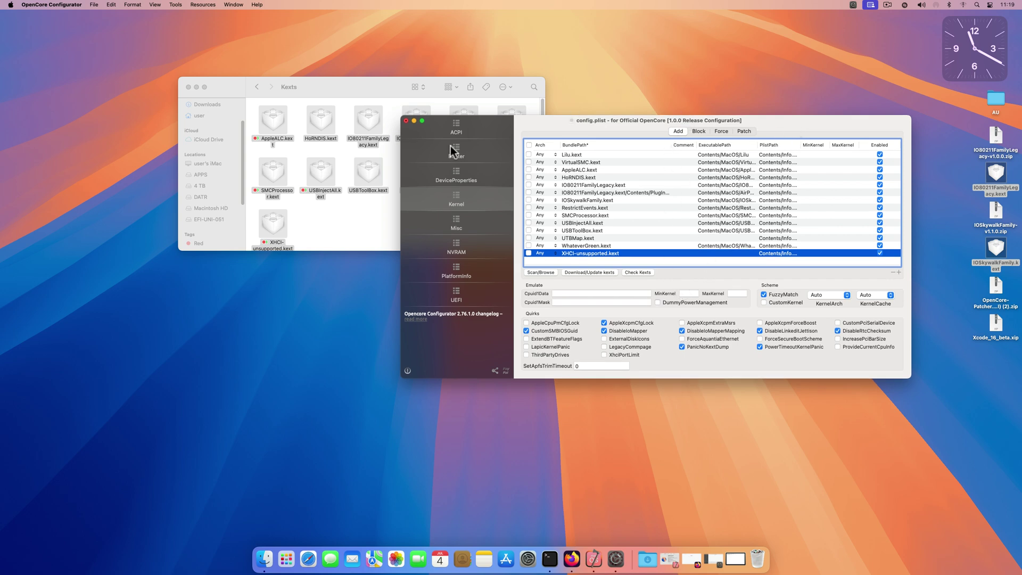
{"action": "left_click", "coordinate": [257, 87]}
{"action": "left_click", "coordinate": [188, 87]}
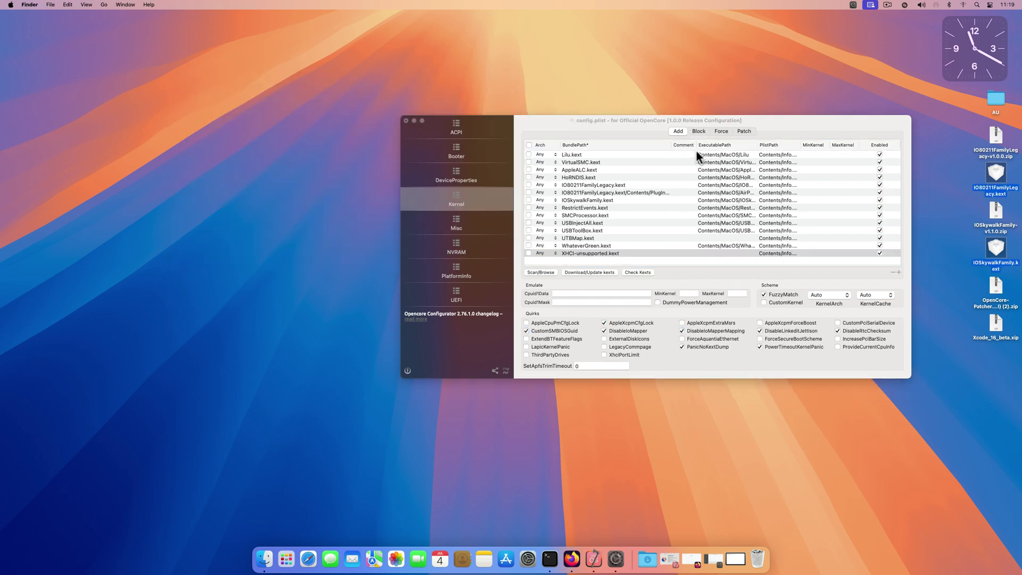
{"action": "left_click_drag", "start_coordinate": [660, 114], "coordinate": [525, 62]}
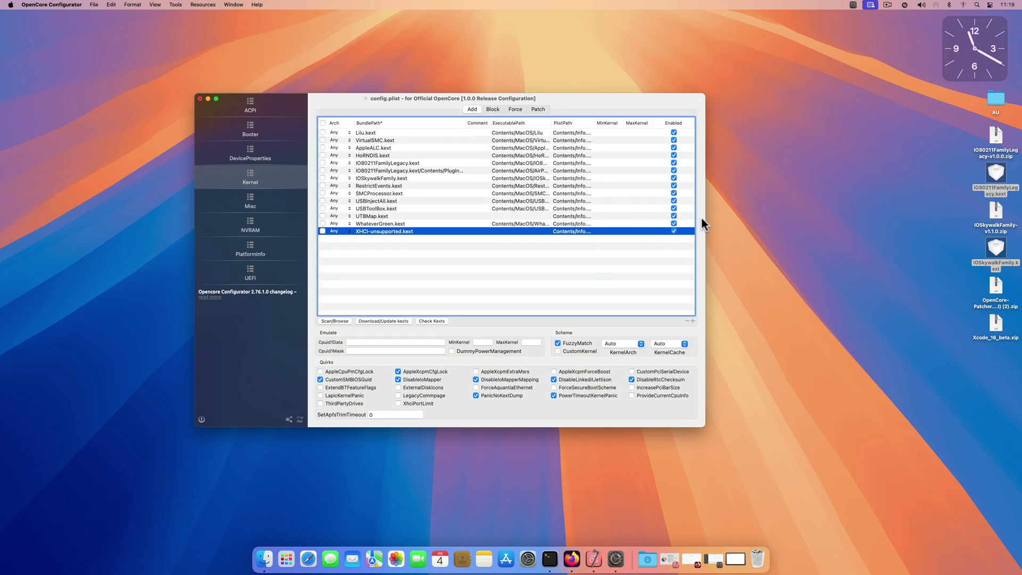
{"action": "left_click_drag", "start_coordinate": [706, 216], "coordinate": [776, 235]}
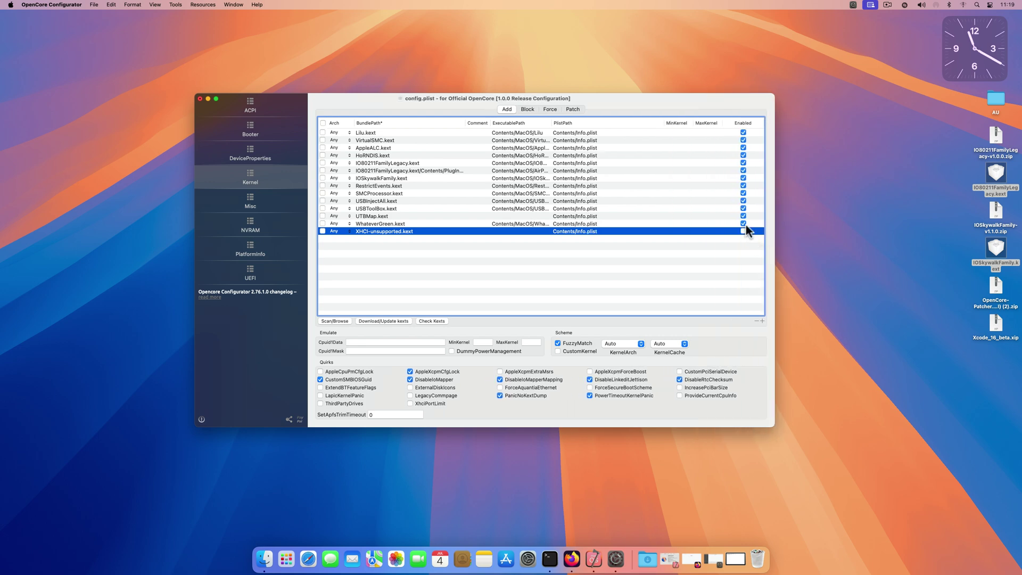
{"action": "left_click", "coordinate": [743, 201]}
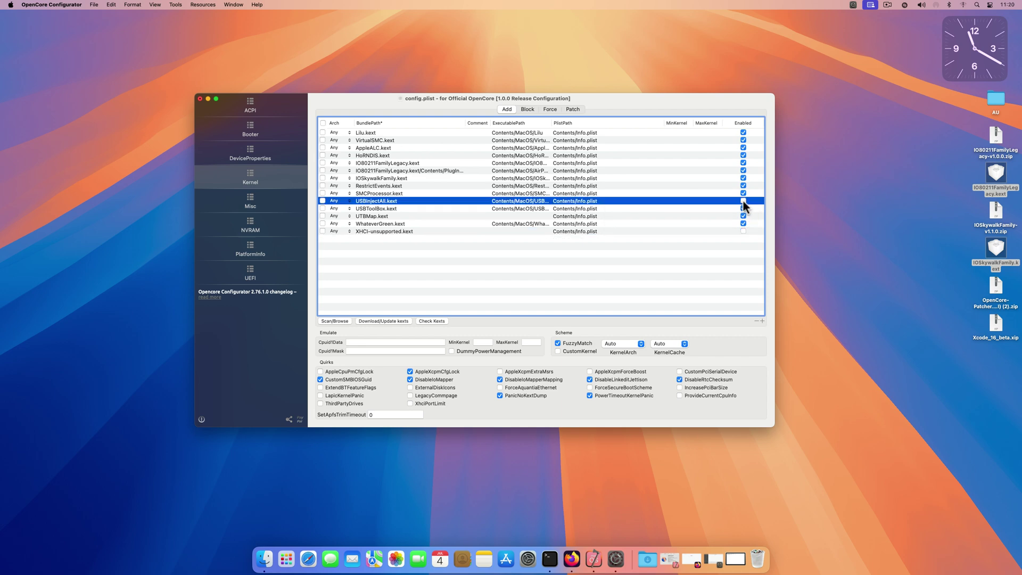
Load IOSkywalkFamily before IO80211FamilyLegacy and give both kexts and the plugin MinKernel 24.0.0.
{"action": "left_click", "coordinate": [382, 178]}
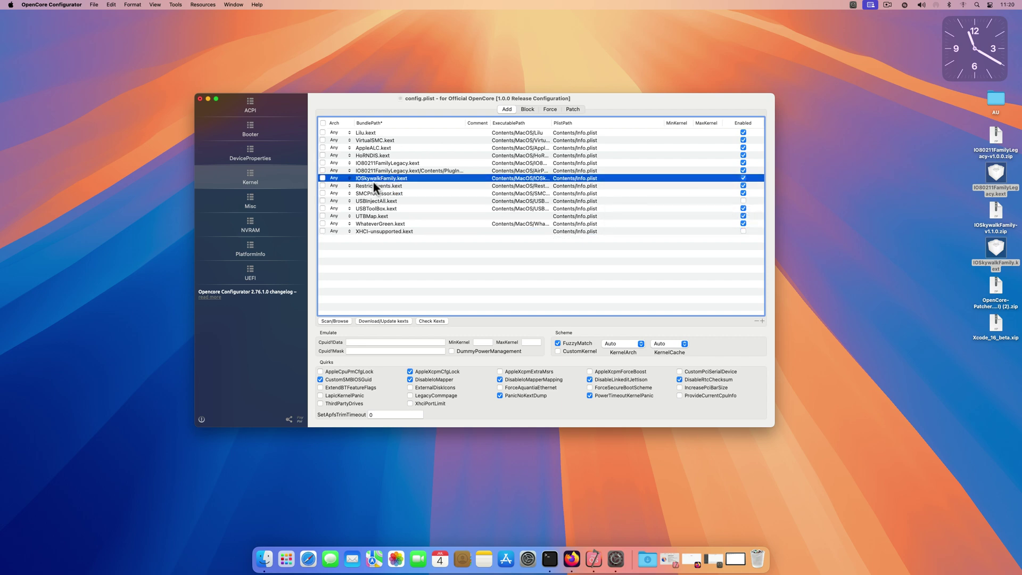
{"action": "left_click_drag", "start_coordinate": [380, 174], "coordinate": [372, 166]}
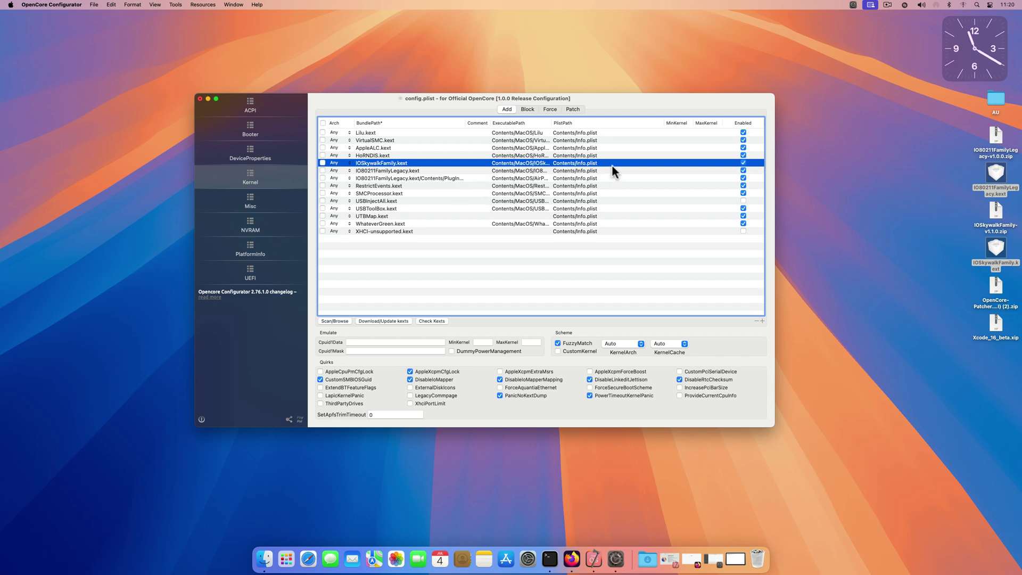
{"action": "double_click", "coordinate": [679, 162]}
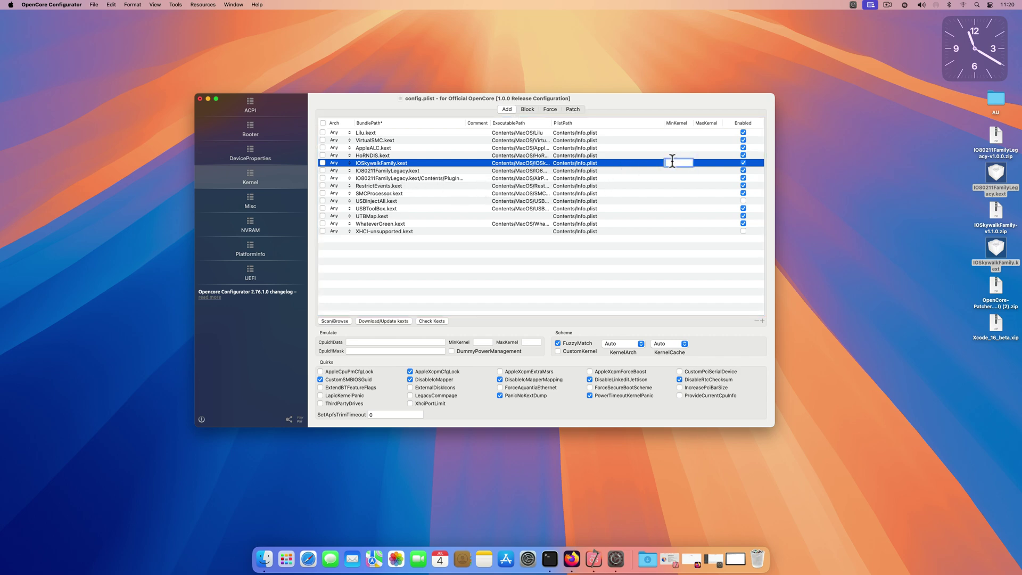
{"action": "type", "text": "24.0.0"}
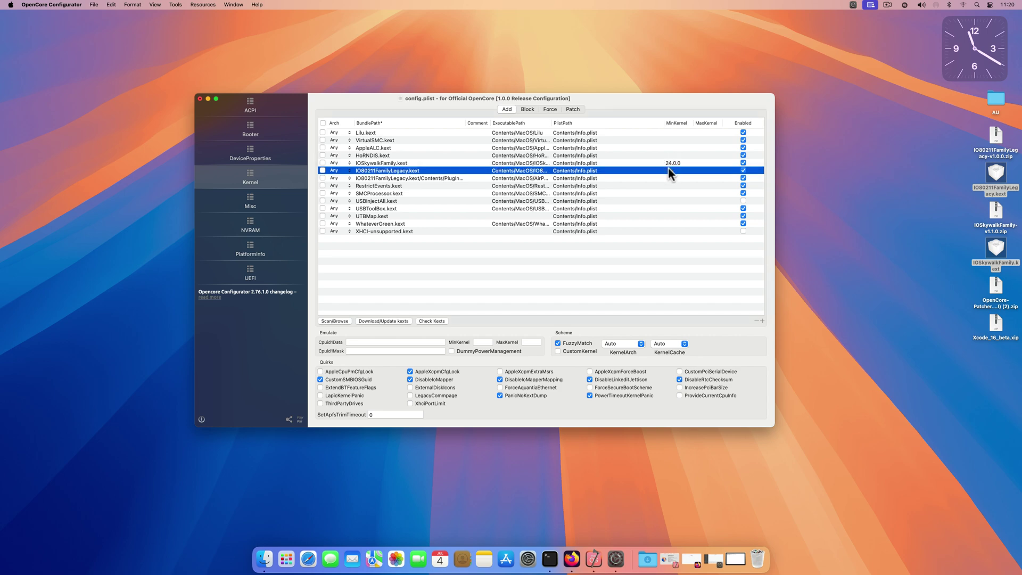
{"action": "double_click", "coordinate": [669, 170]}
{"action": "type", "text": "24.0"}
{"action": "double_click", "coordinate": [673, 178]}
{"action": "type", "text": "2"}
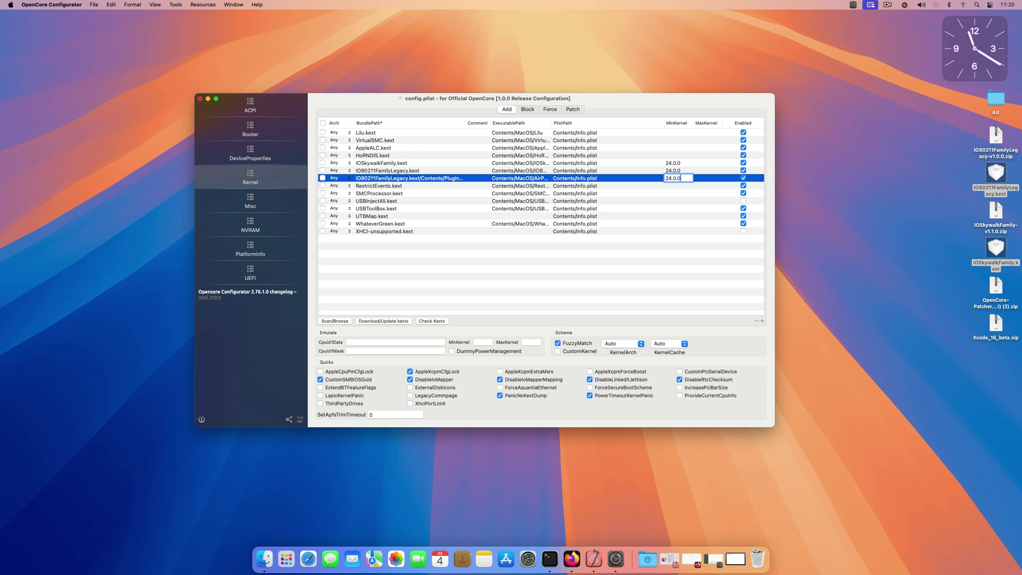
{"action": "left_click", "coordinate": [715, 177]}
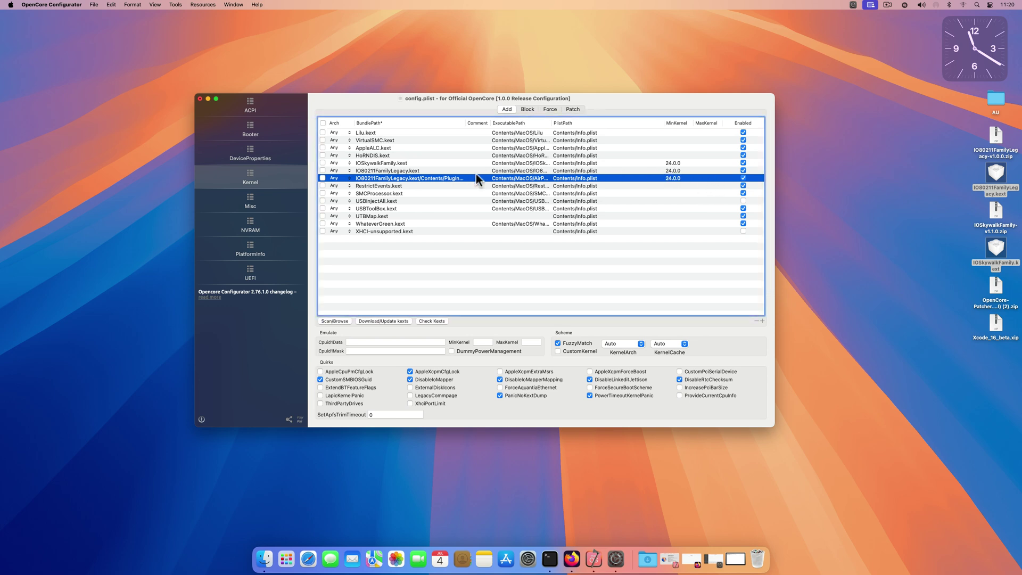
Enable the Kernel > Block entry for com.apple.iokit.IOSkywalkFamily (MinKernel 24.0.0, Exclude).
{"action": "left_click", "coordinate": [603, 164]}
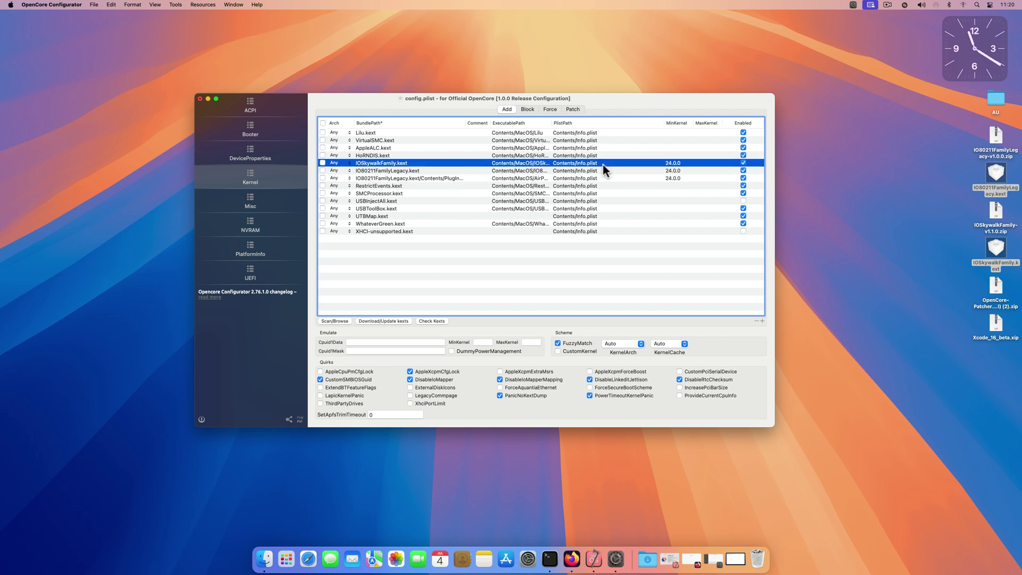
{"action": "left_click", "coordinate": [529, 109]}
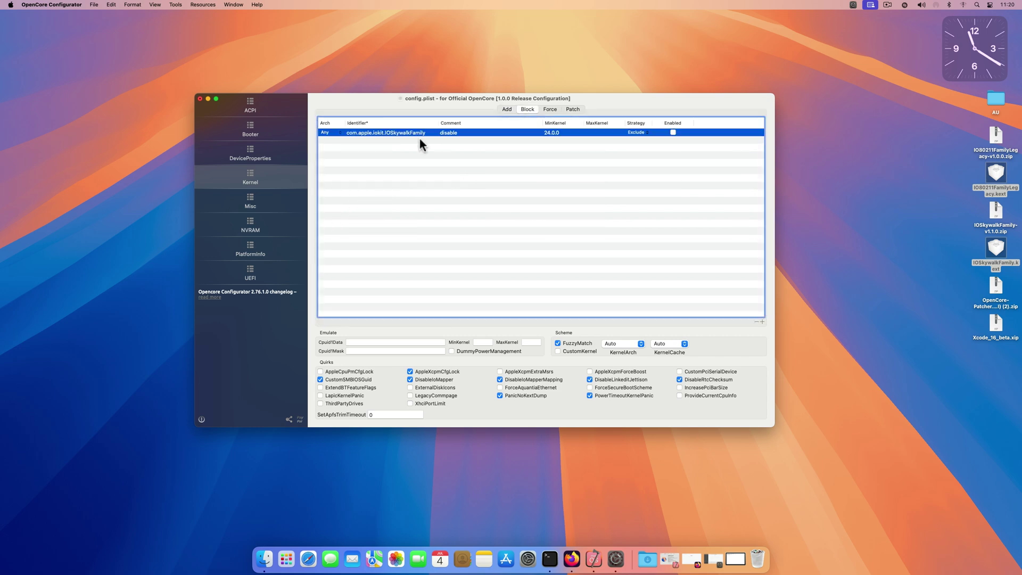
{"action": "double_click", "coordinate": [377, 132]}
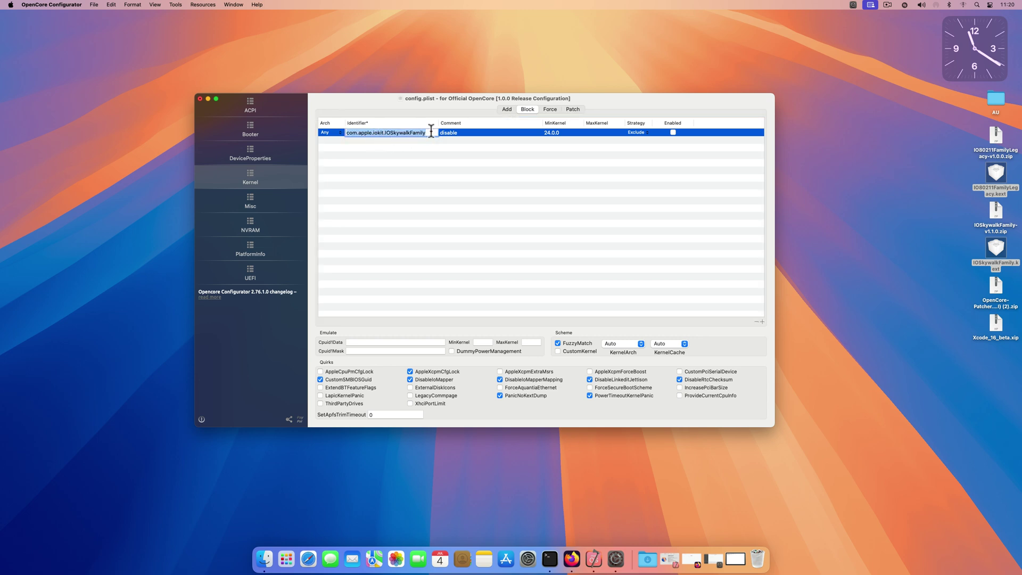
{"action": "left_click", "coordinate": [379, 132]}
{"action": "left_click", "coordinate": [456, 136]}
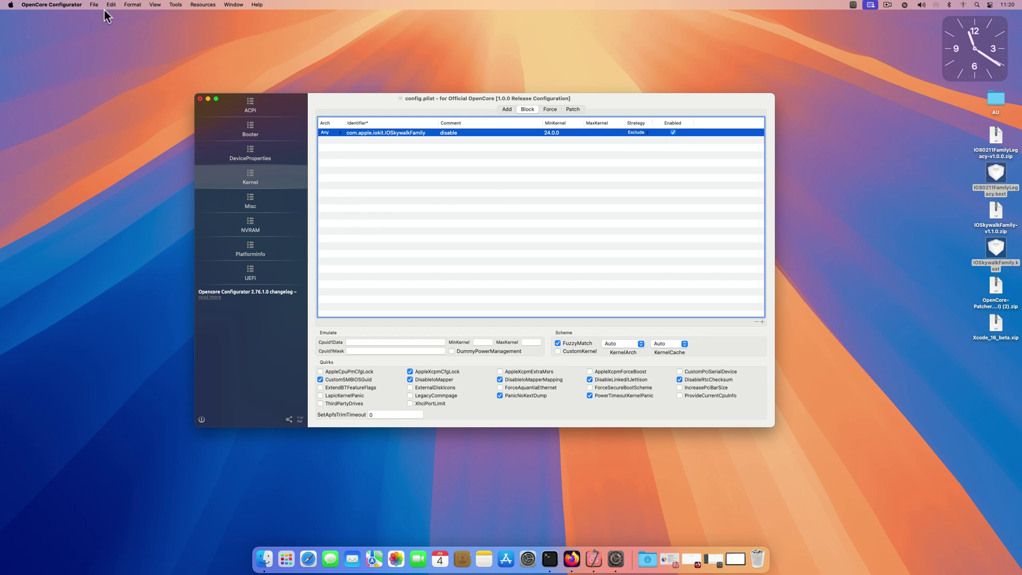
Append amfi=0x80 to boot-args under the 7C436110 NVRAM UUID.
{"action": "left_click", "coordinate": [266, 224]}
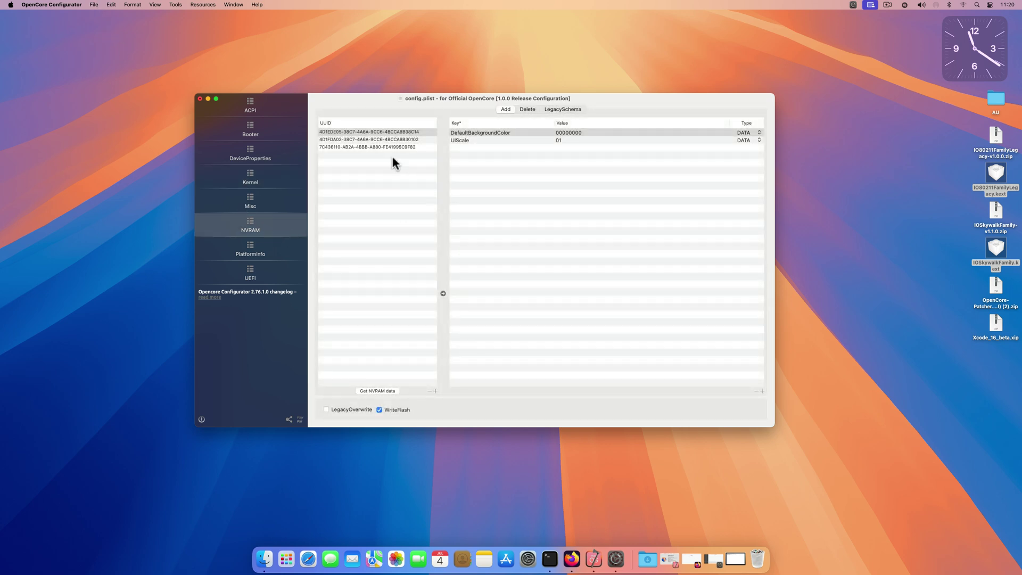
{"action": "left_click", "coordinate": [405, 147]}
{"action": "left_click", "coordinate": [657, 148]}
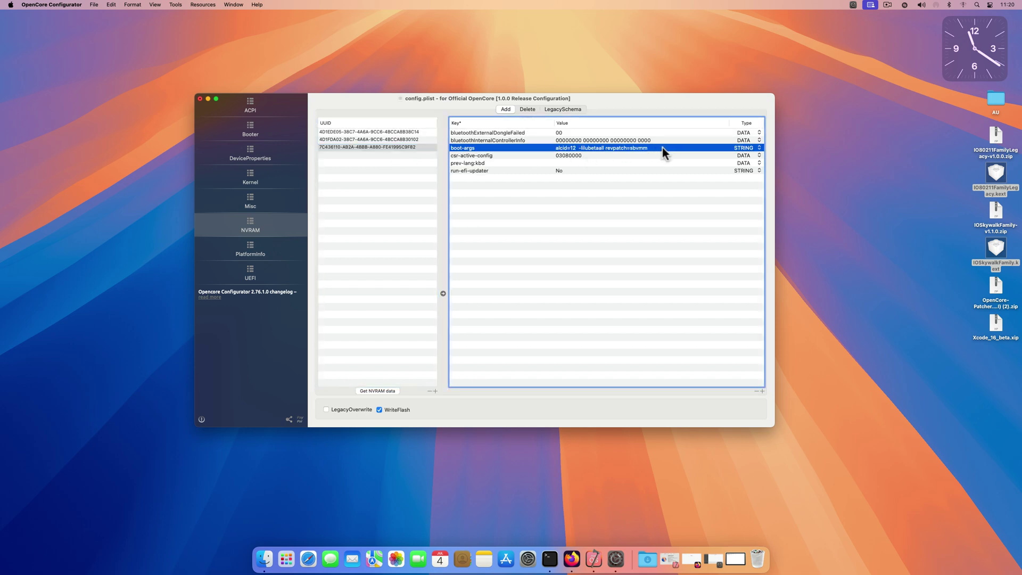
{"action": "left_click", "coordinate": [633, 148]}
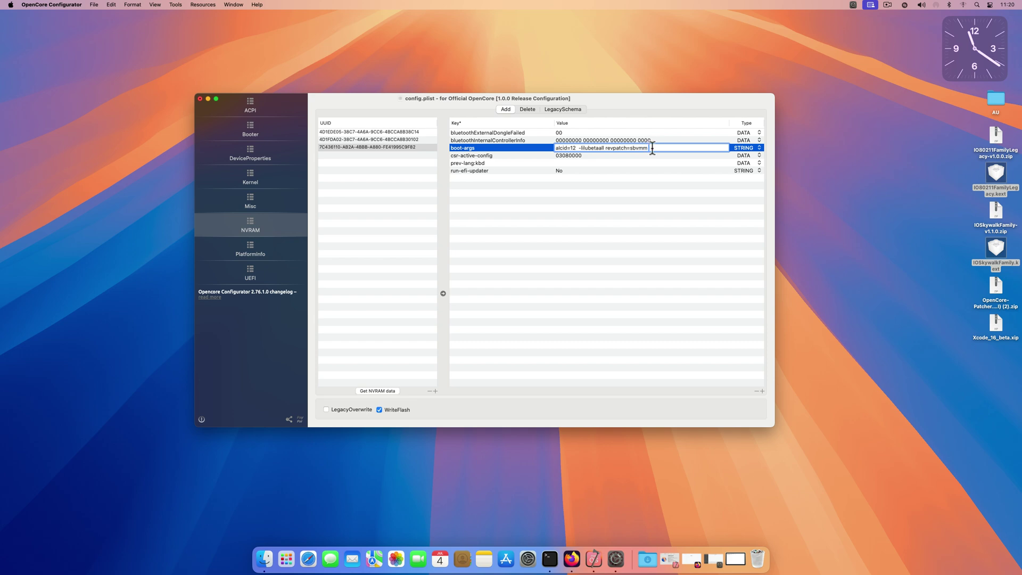
{"action": "type", "text": "amfi"}
{"action": "type", "text": "=ox"}
{"action": "left_click", "coordinate": [499, 149]}
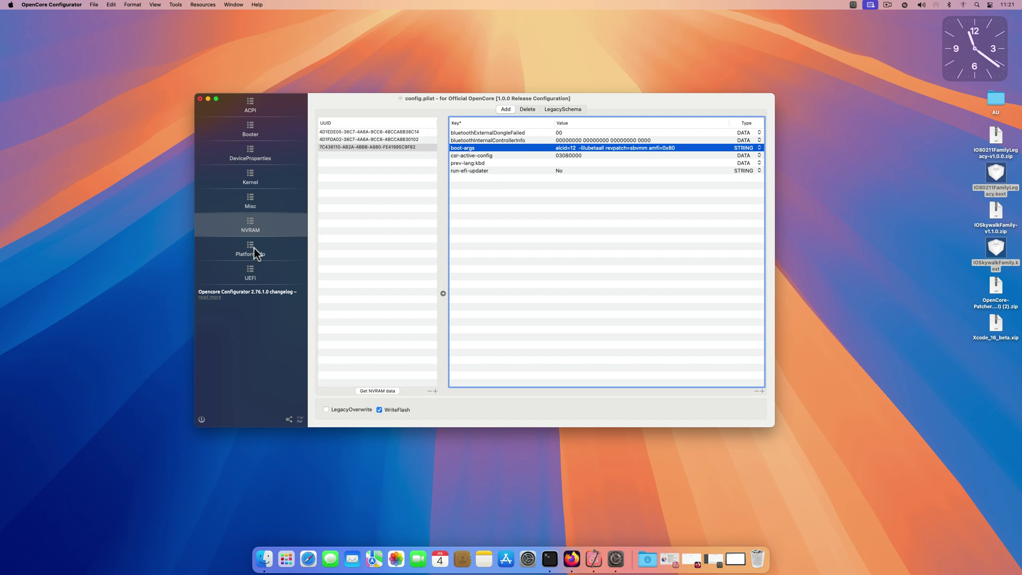
Save config.plist and quit OpenCore Configurator.
{"action": "left_click", "coordinate": [94, 5]}
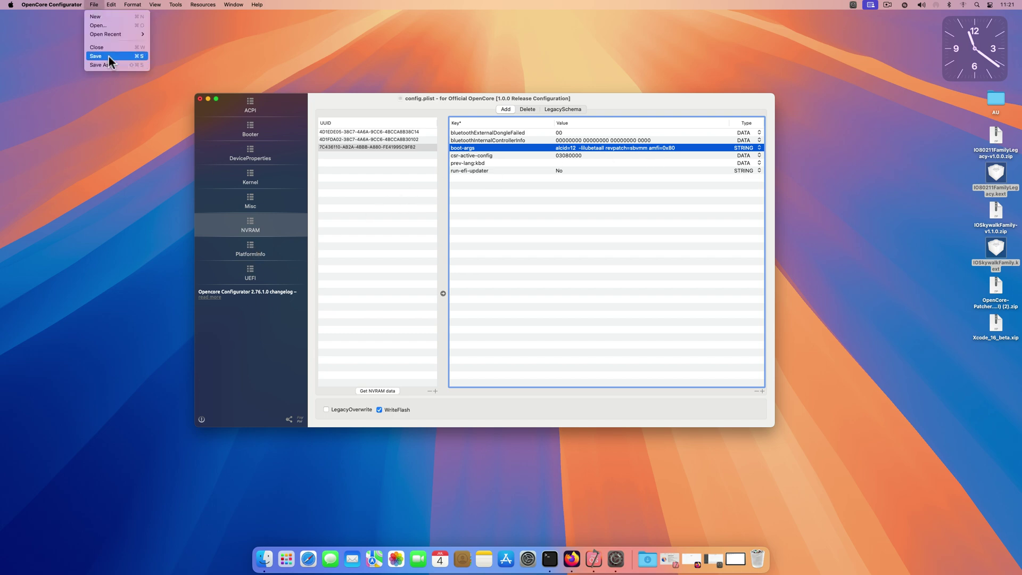
{"action": "left_click", "coordinate": [109, 56]}
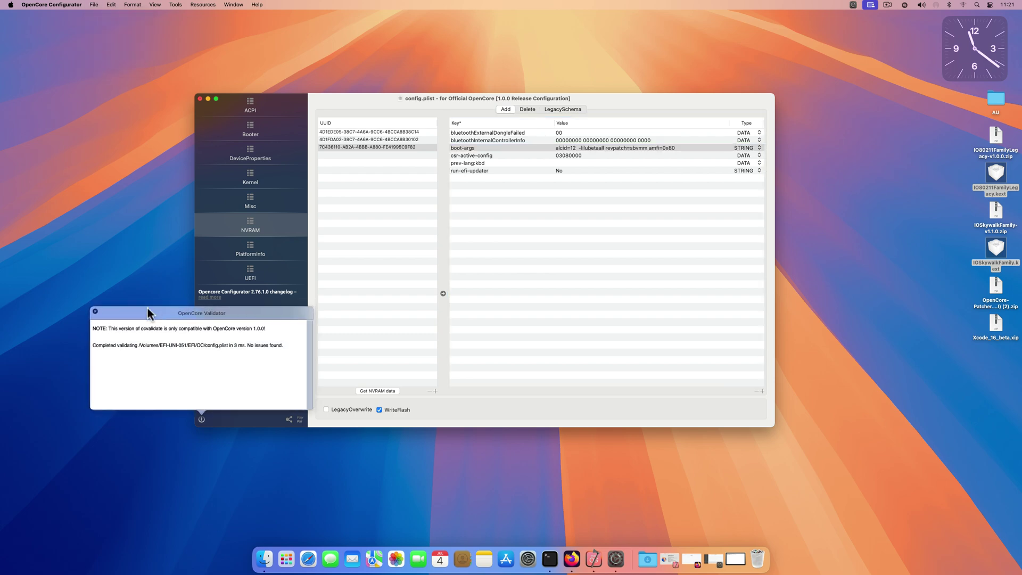
{"action": "left_click", "coordinate": [201, 98]}
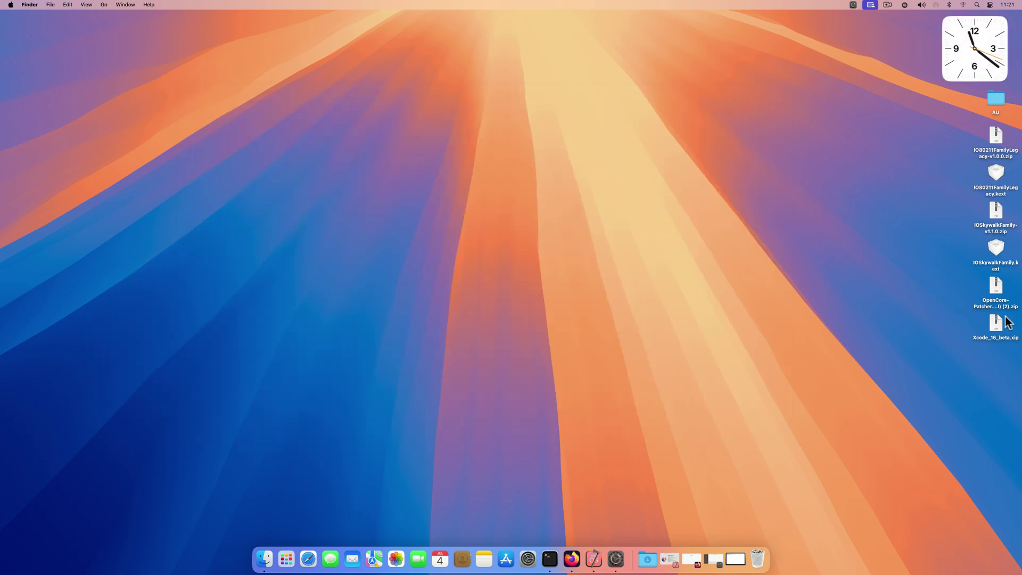
Extract the OpenCore-Patcher.app (GUI) (2).zip archive on the desktop.
{"action": "mouse_move", "coordinate": [997, 291]}
{"action": "left_mouse_down"}
{"action": "mouse_move", "coordinate": [794, 221]}
{"action": "mouse_move", "coordinate": [713, 212]}
{"action": "mouse_move", "coordinate": [947, 285]}
{"action": "mouse_move", "coordinate": [997, 290]}
{"action": "left_mouse_up"}
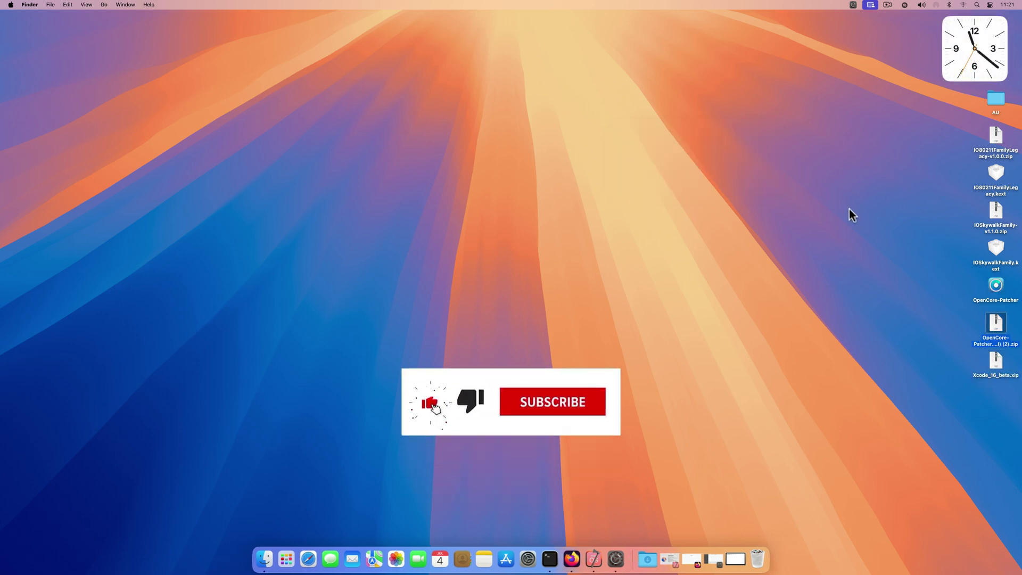
Turn off desktop sorting, move OpenCore-Patcher to mid-desktop, launch it and dismiss the 'Not Opened' warning.
{"action": "left_click", "coordinate": [955, 298]}
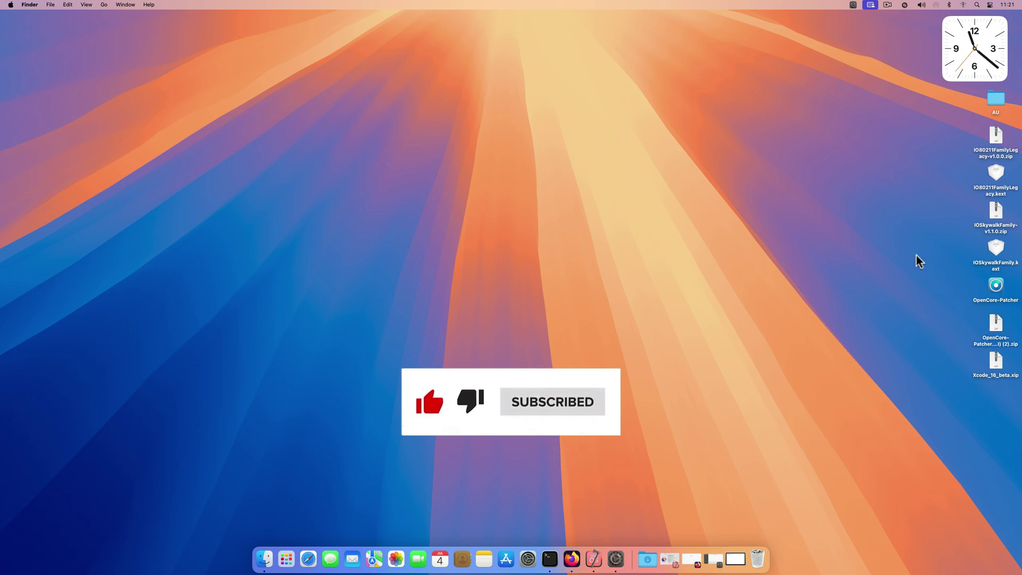
{"action": "right_click", "coordinate": [889, 223]}
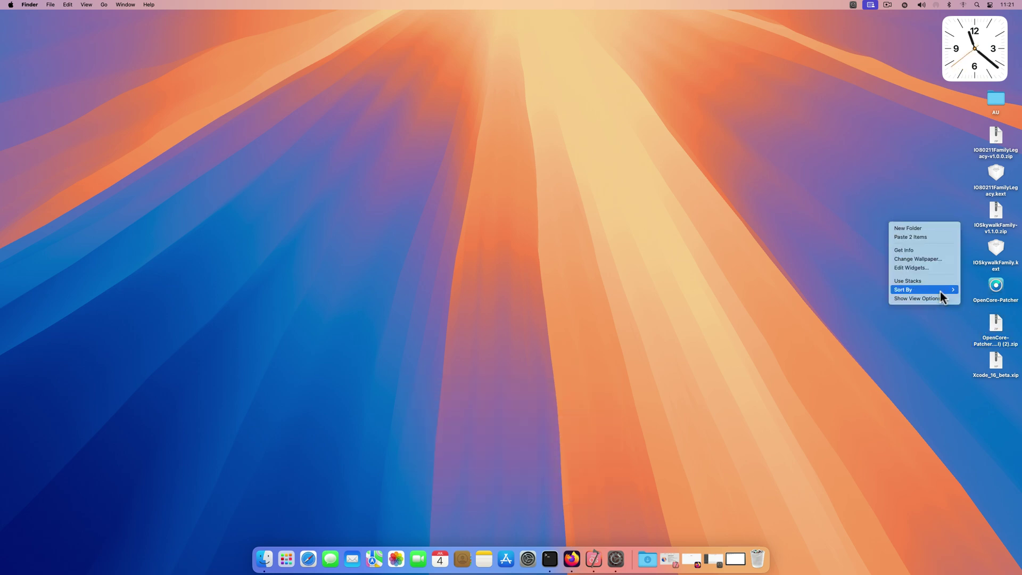
{"action": "left_click", "coordinate": [973, 291]}
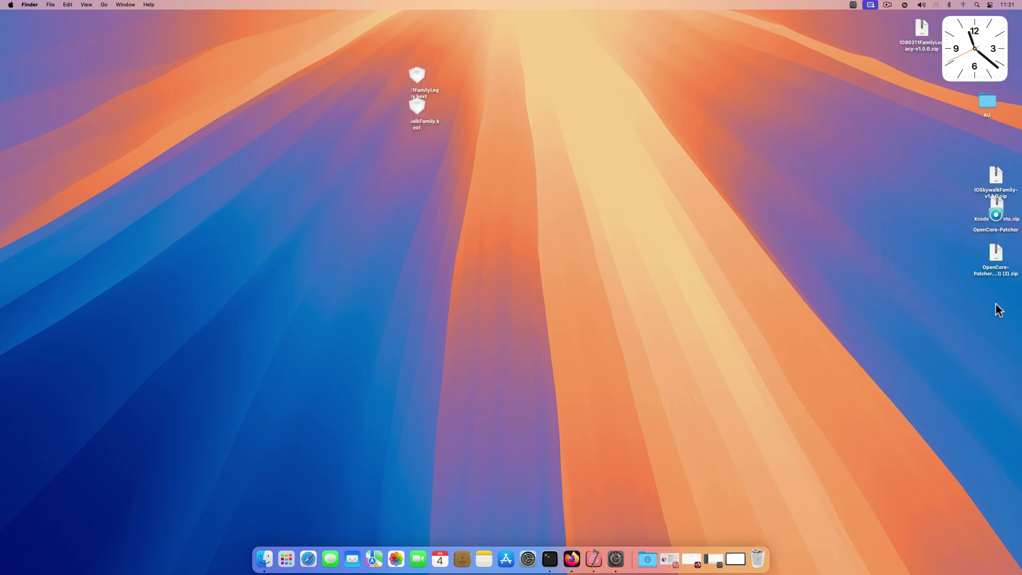
{"action": "left_click_drag", "start_coordinate": [996, 210], "coordinate": [679, 208]}
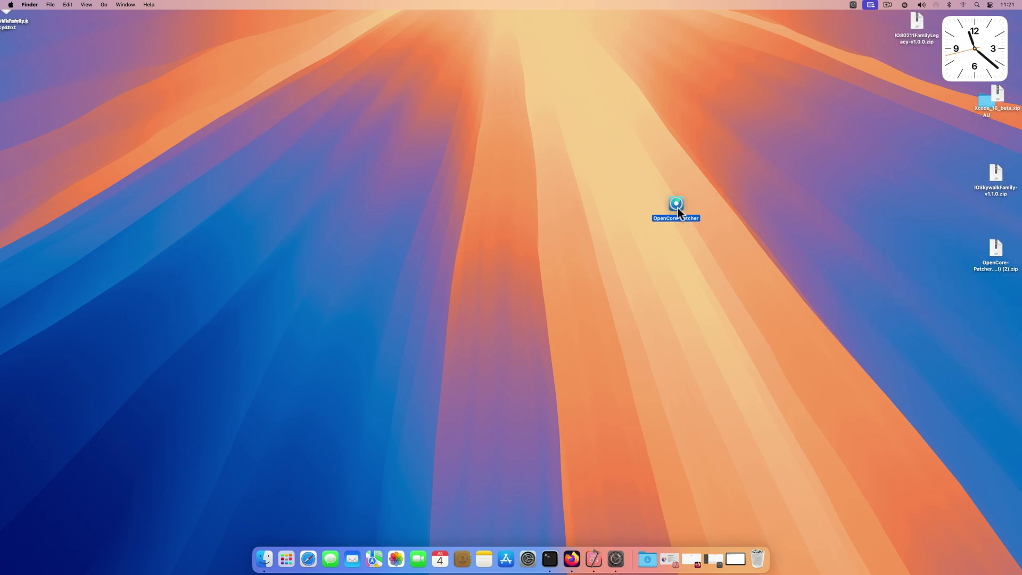
{"action": "double_click", "coordinate": [673, 204]}
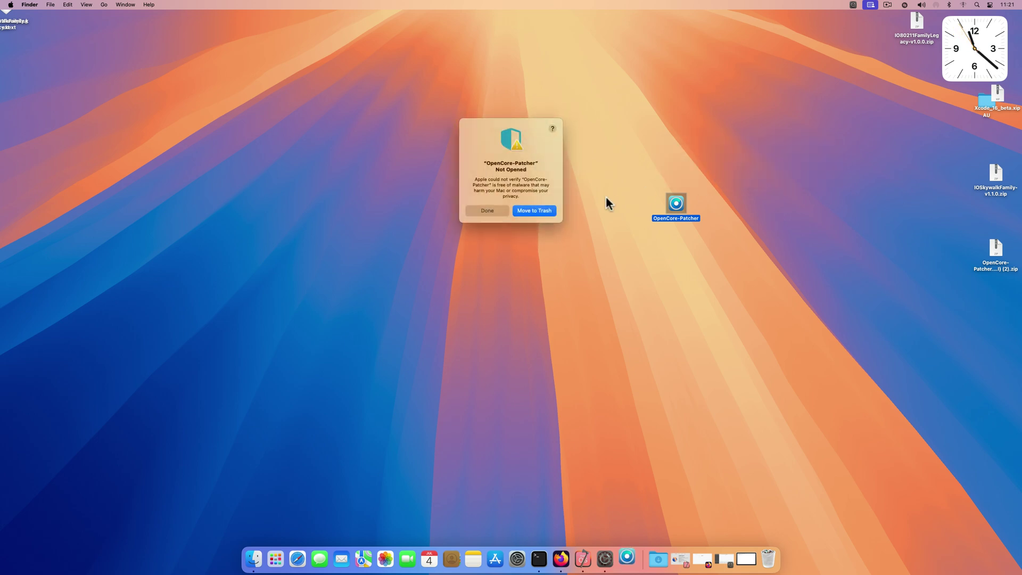
{"action": "left_click", "coordinate": [497, 210]}
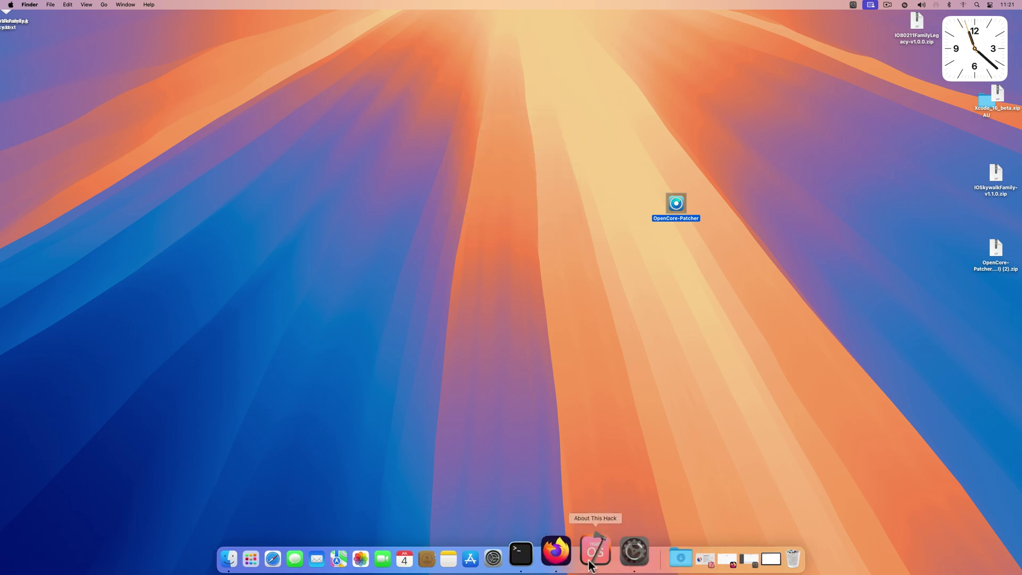
Choose Open Anyway for OpenCore-Patcher in System Settings' Privacy & Security section.
{"action": "left_click", "coordinate": [525, 544]}
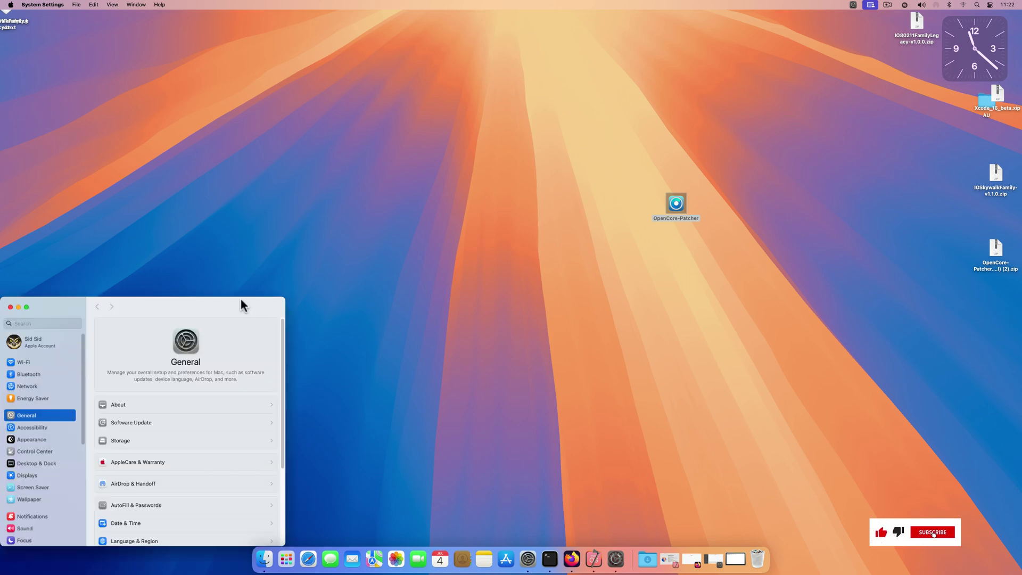
{"action": "left_click_drag", "start_coordinate": [240, 305], "coordinate": [504, 129]}
{"action": "scroll", "coordinate": [310, 311], "scroll_direction": "down", "scroll_amount": 3}
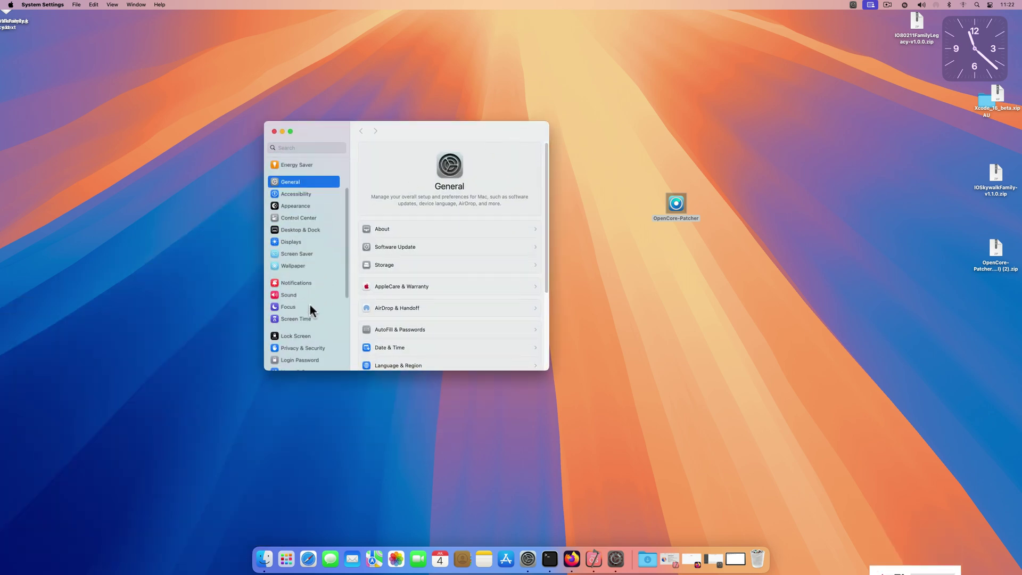
{"action": "scroll", "coordinate": [310, 311], "scroll_direction": "down", "scroll_amount": 2}
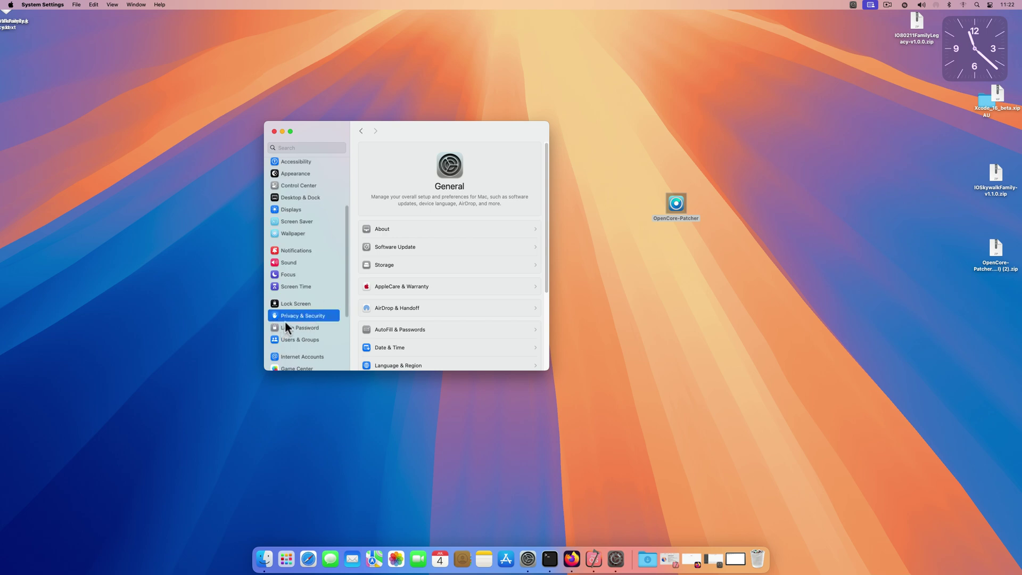
{"action": "scroll", "coordinate": [464, 268], "scroll_direction": "down", "scroll_amount": 5}
{"action": "scroll", "coordinate": [465, 270], "scroll_direction": "down", "scroll_amount": 7}
{"action": "left_click", "coordinate": [515, 284]}
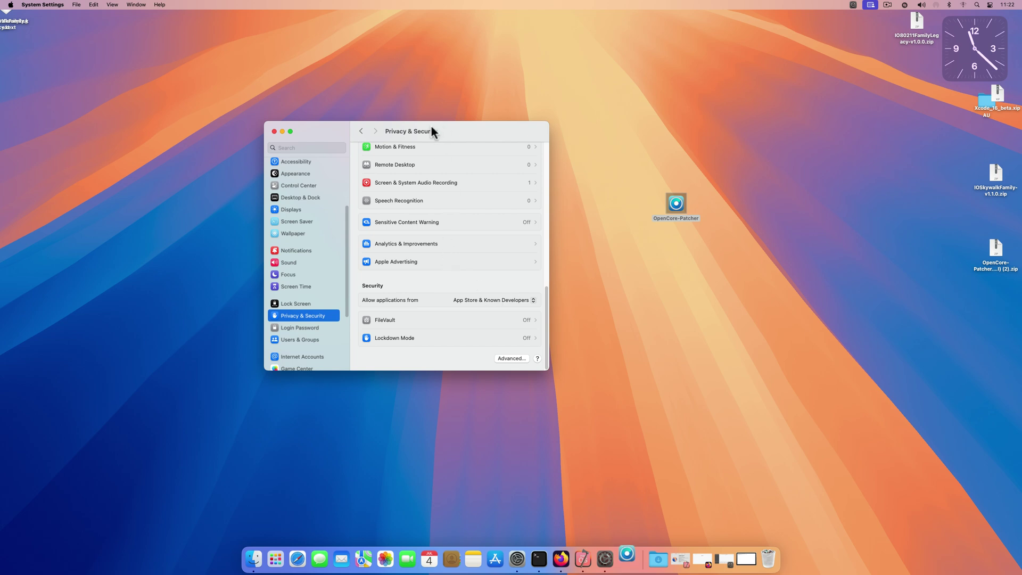
{"action": "left_click_drag", "start_coordinate": [433, 129], "coordinate": [331, 107]}
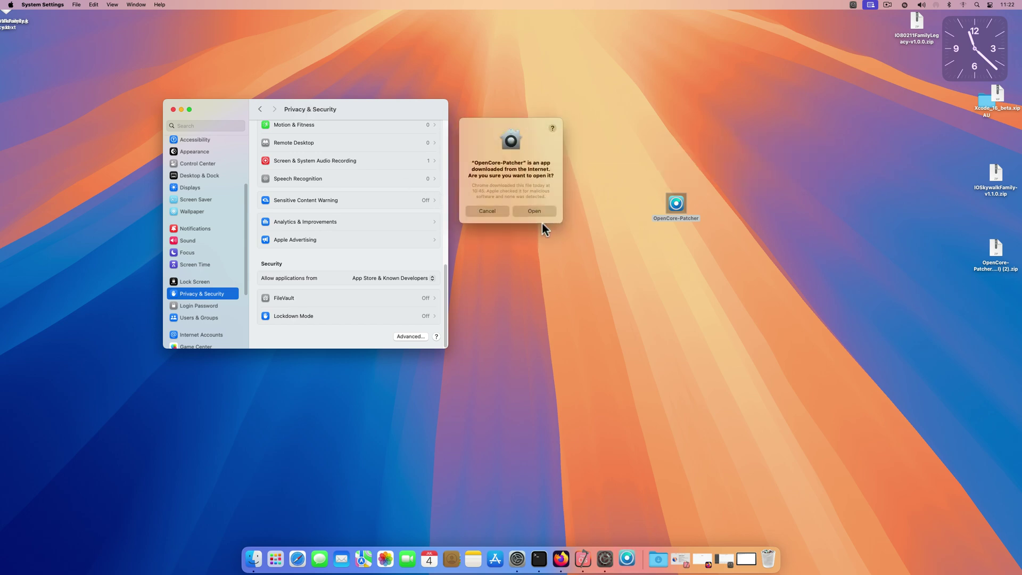
Confirm opening OpenCore-Patcher and authorize its component install with the admin password.
{"action": "left_click", "coordinate": [541, 210]}
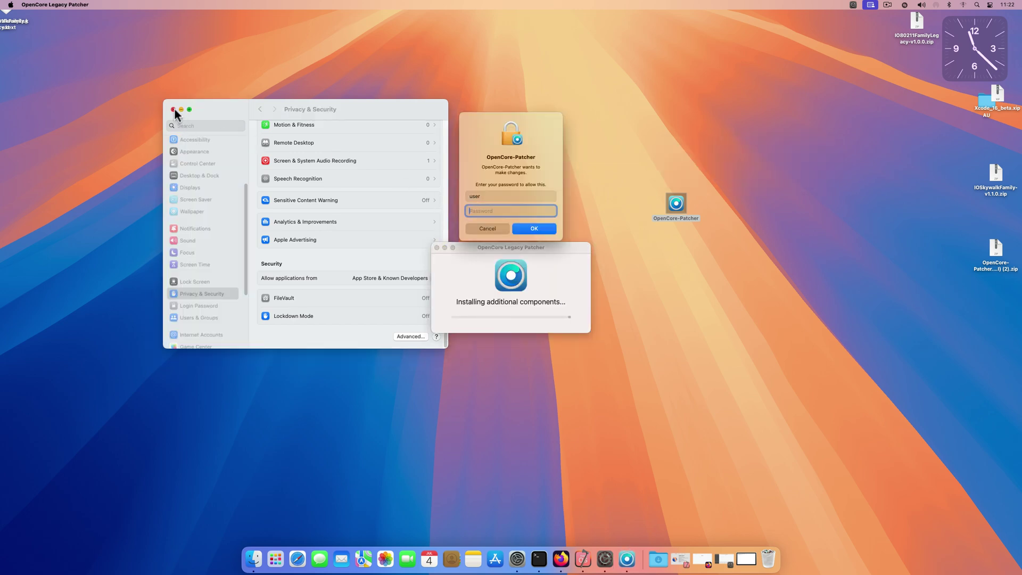
{"action": "left_click", "coordinate": [173, 109]}
{"action": "type", "text": "••••"}
{"action": "left_click", "coordinate": [543, 228]}
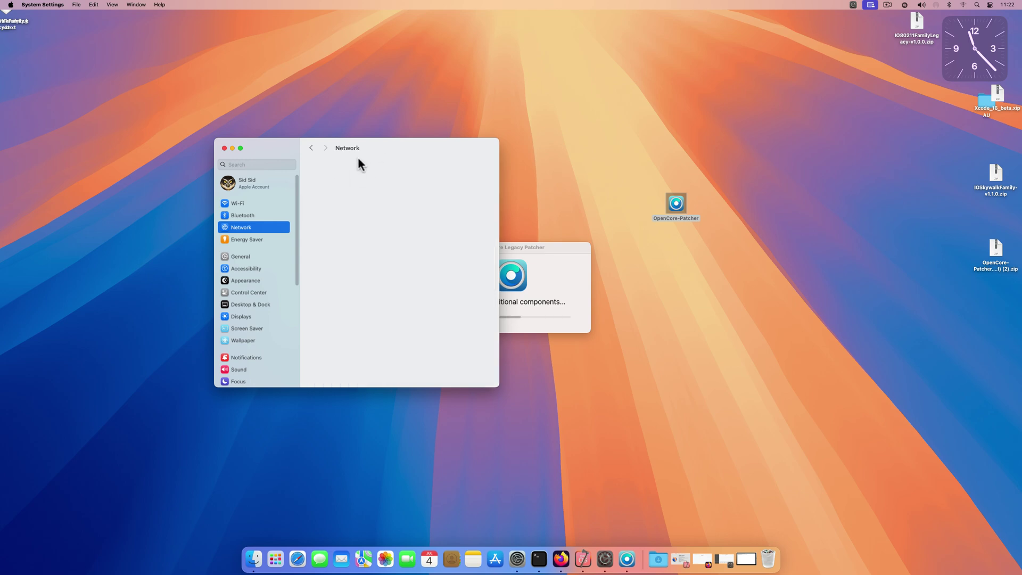
Minimize System Settings, re-sort the desktop icons and reposition the patcher window during install.
{"action": "left_click", "coordinate": [372, 171]}
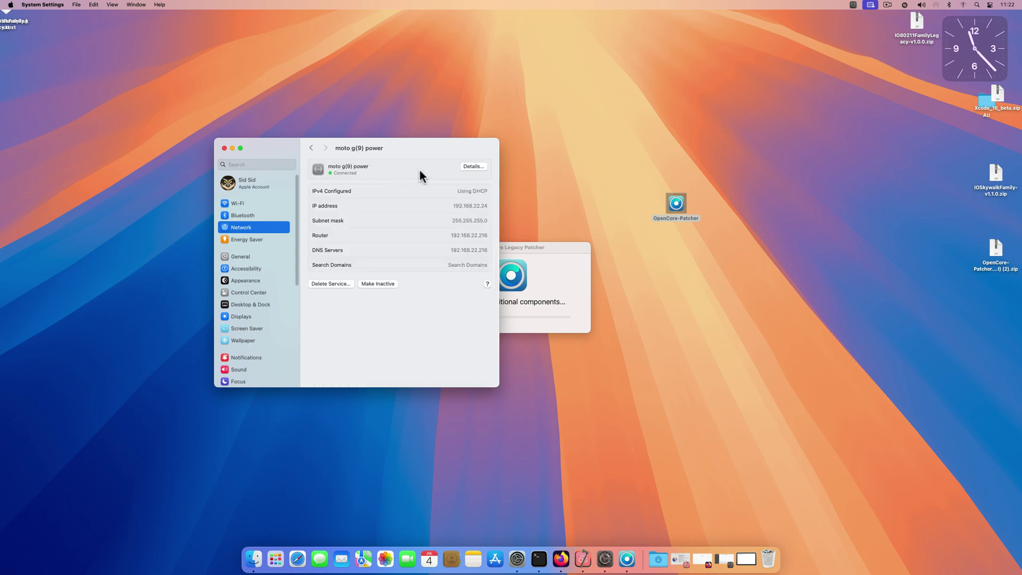
{"action": "left_click", "coordinate": [311, 147]}
{"action": "left_click", "coordinate": [232, 148]}
{"action": "left_click_drag", "start_coordinate": [497, 245], "coordinate": [488, 175]}
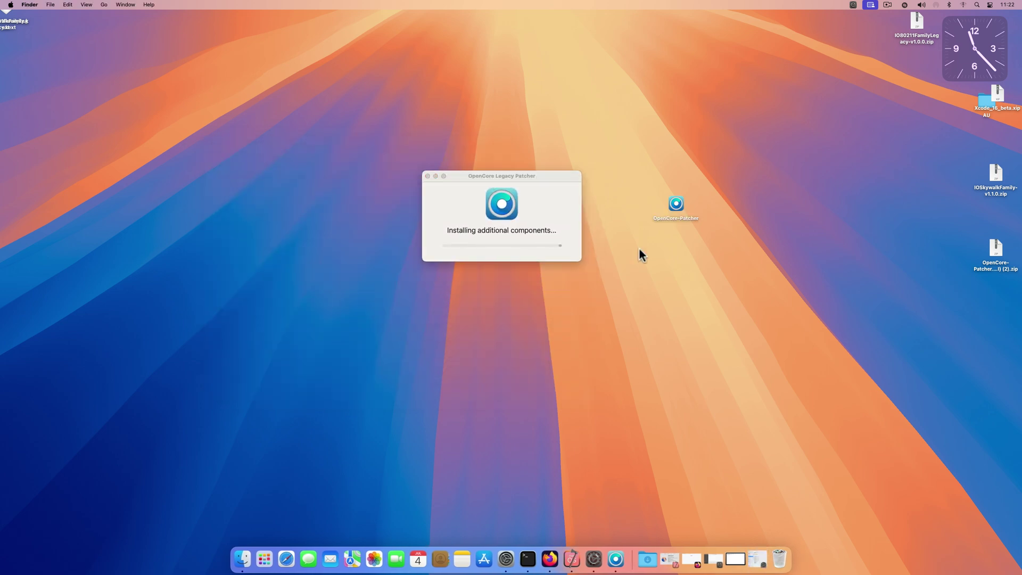
{"action": "right_click", "coordinate": [807, 163]}
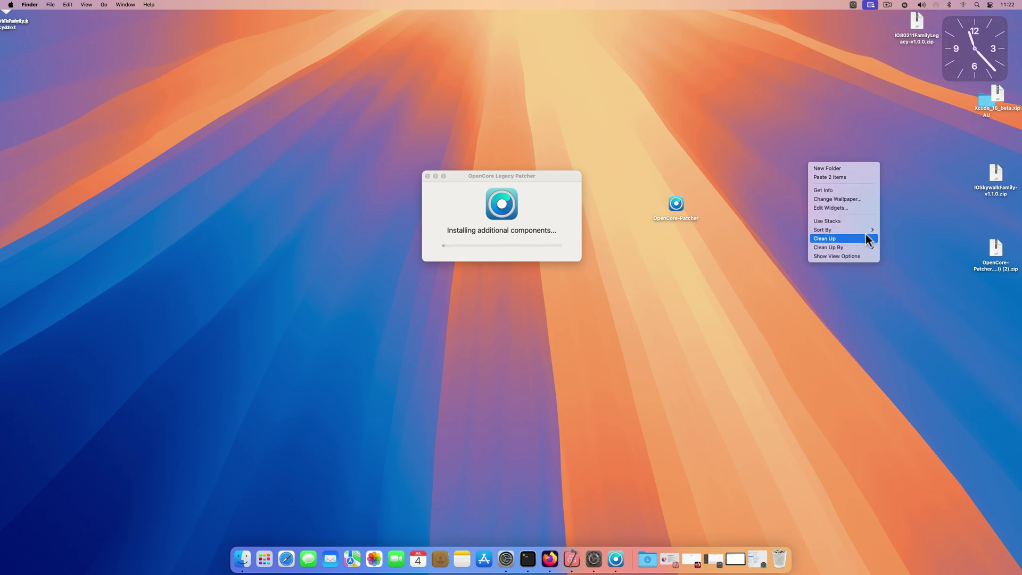
{"action": "mouse_move", "coordinate": [873, 229]}
{"action": "left_click", "coordinate": [893, 253]}
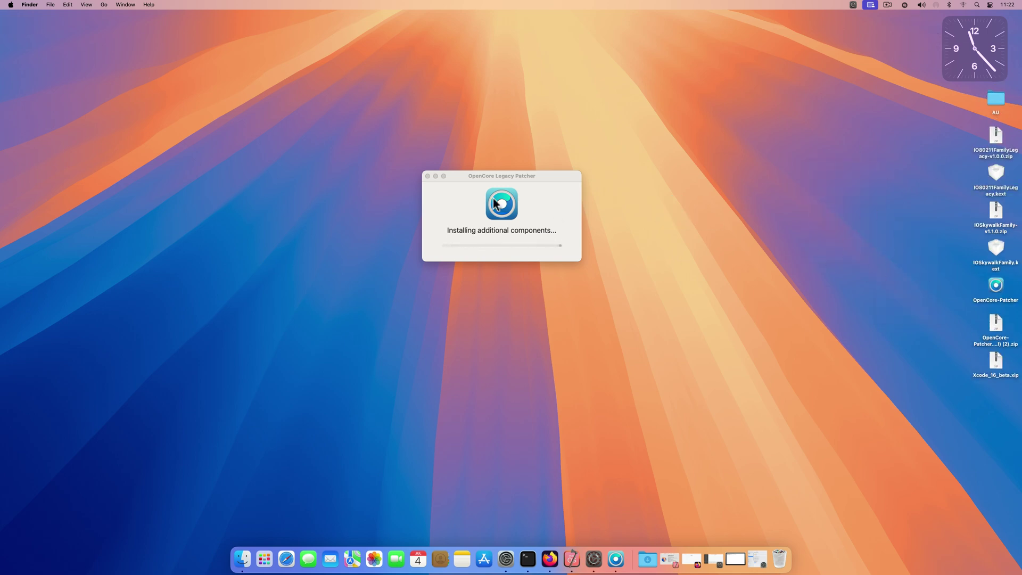
{"action": "left_click_drag", "start_coordinate": [529, 176], "coordinate": [631, 170]}
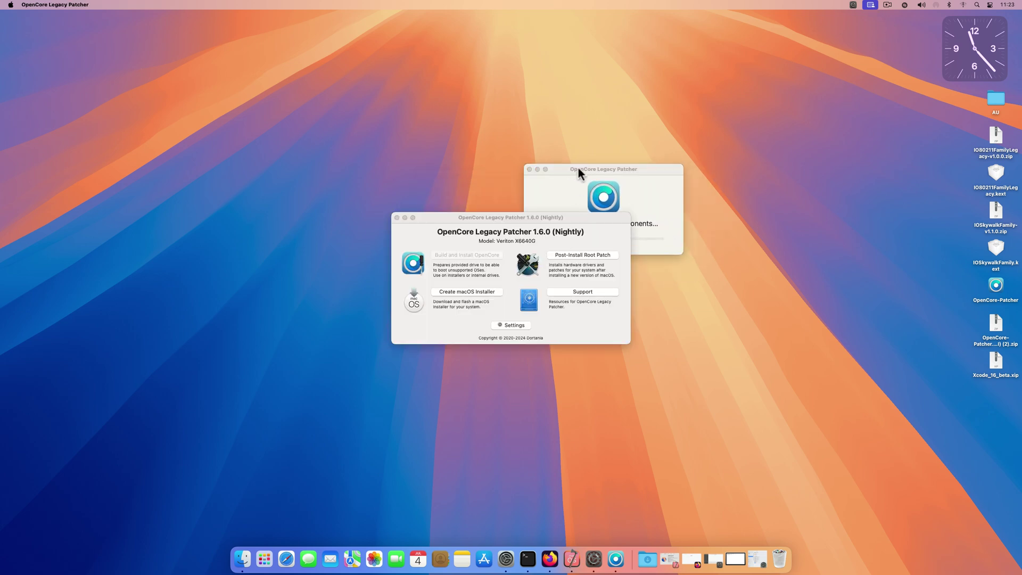
Open Post-Install Root Patch to see Modern Wireless listed but blocked by enabled SIP.
{"action": "left_click_drag", "start_coordinate": [545, 218], "coordinate": [613, 172]}
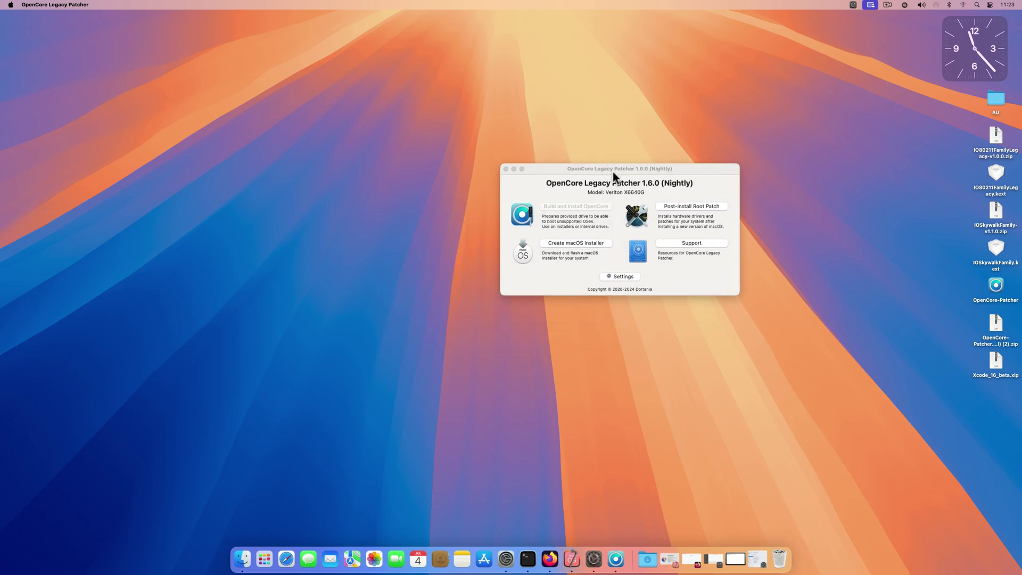
{"action": "left_click", "coordinate": [713, 206]}
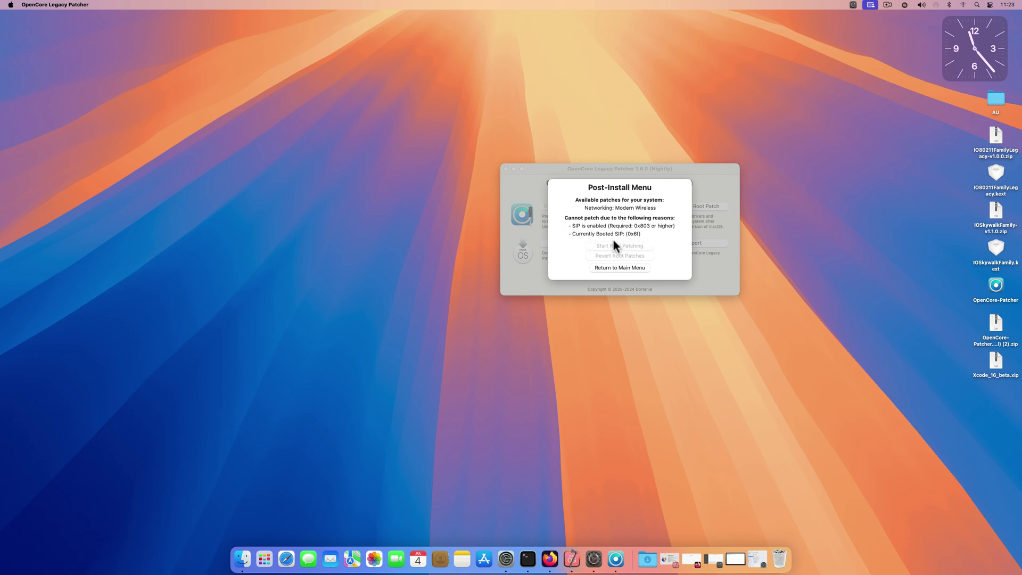
Open EFI-UNI-051's EFI/OC/config.plist in OpenCore Configurator.
{"action": "left_click", "coordinate": [243, 559]}
{"action": "scroll", "coordinate": [183, 290], "scroll_direction": "down", "scroll_amount": 5}
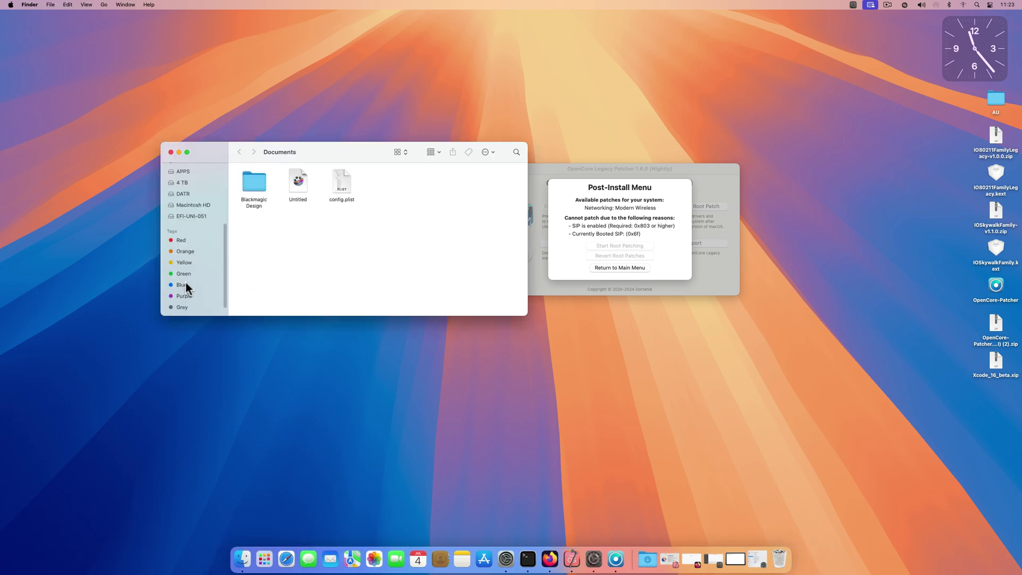
{"action": "left_click", "coordinate": [198, 216]}
{"action": "double_click", "coordinate": [260, 178]}
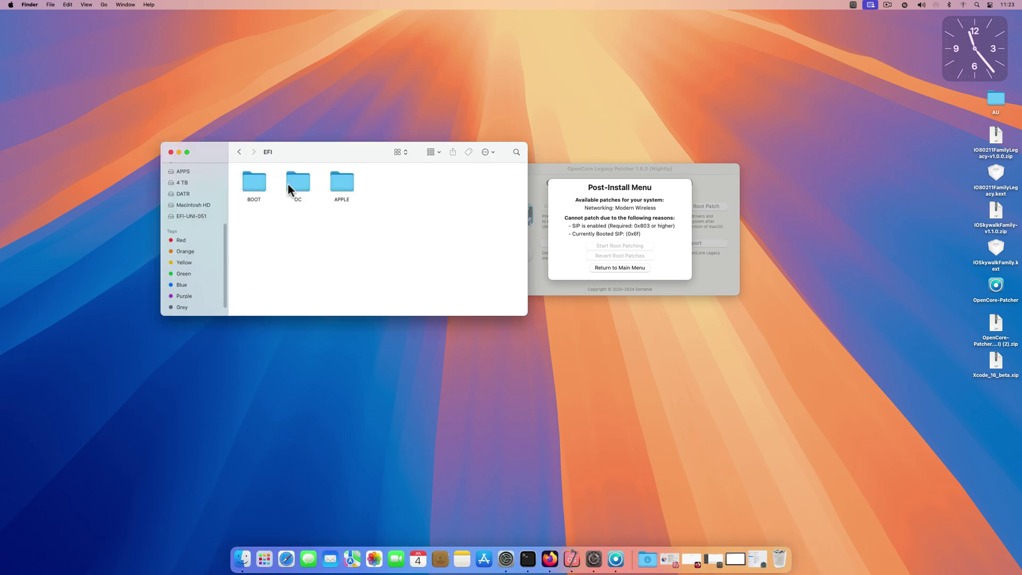
{"action": "double_click", "coordinate": [295, 184]}
{"action": "left_click", "coordinate": [296, 190]}
{"action": "right_click", "coordinate": [296, 190]}
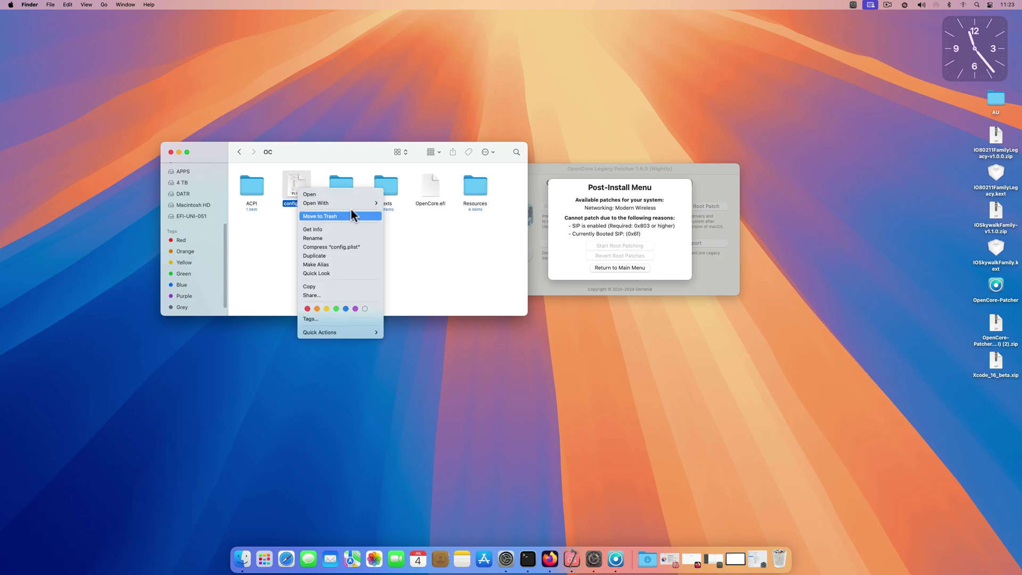
{"action": "mouse_move", "coordinate": [369, 203]}
{"action": "left_click", "coordinate": [434, 234]}
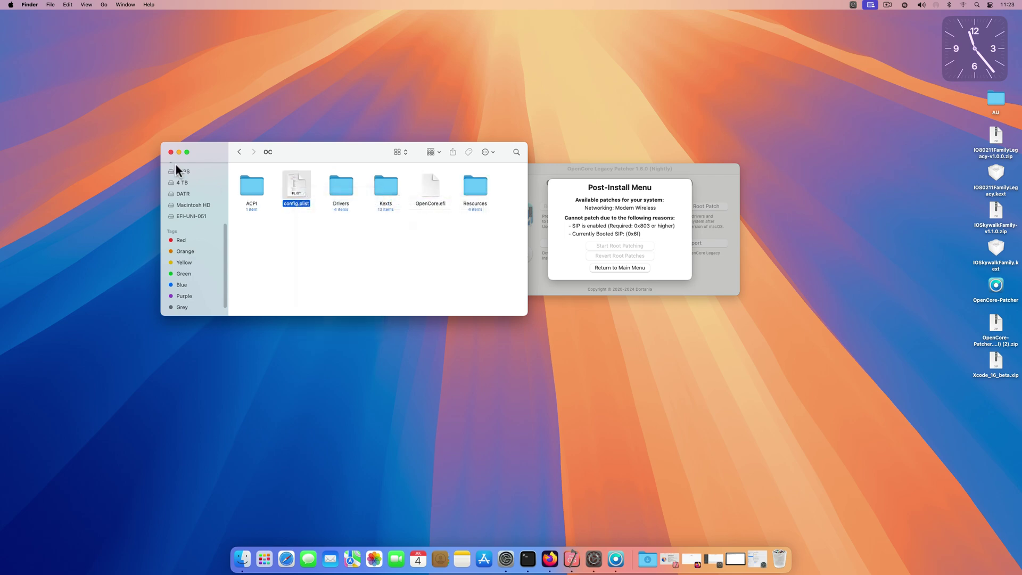
{"action": "left_click", "coordinate": [171, 152]}
Check that NVRAM csr-active-config reads 03080000, close the config, and return the patcher to its main menu.
{"action": "left_click", "coordinate": [357, 314]}
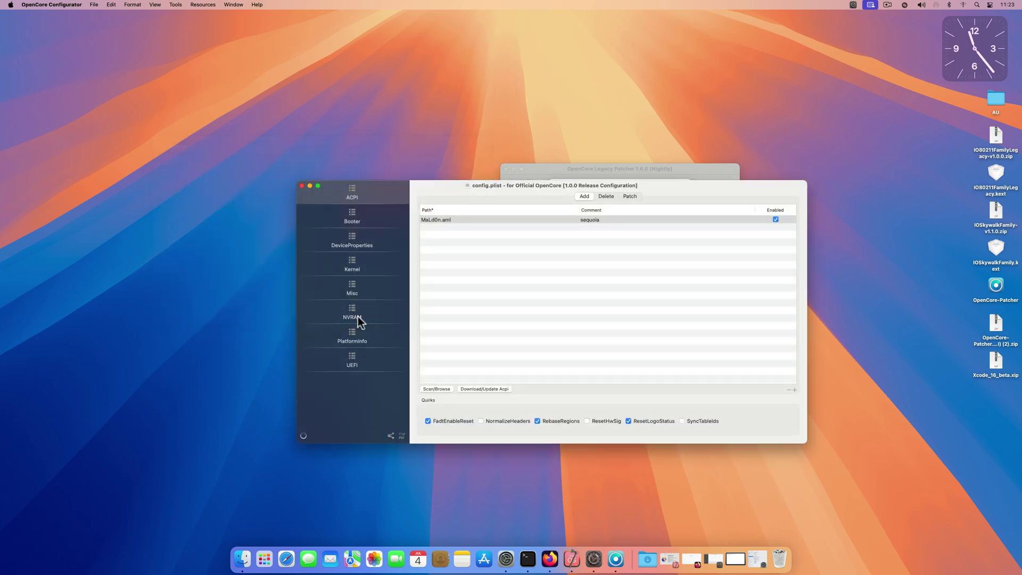
{"action": "left_click", "coordinate": [495, 235]}
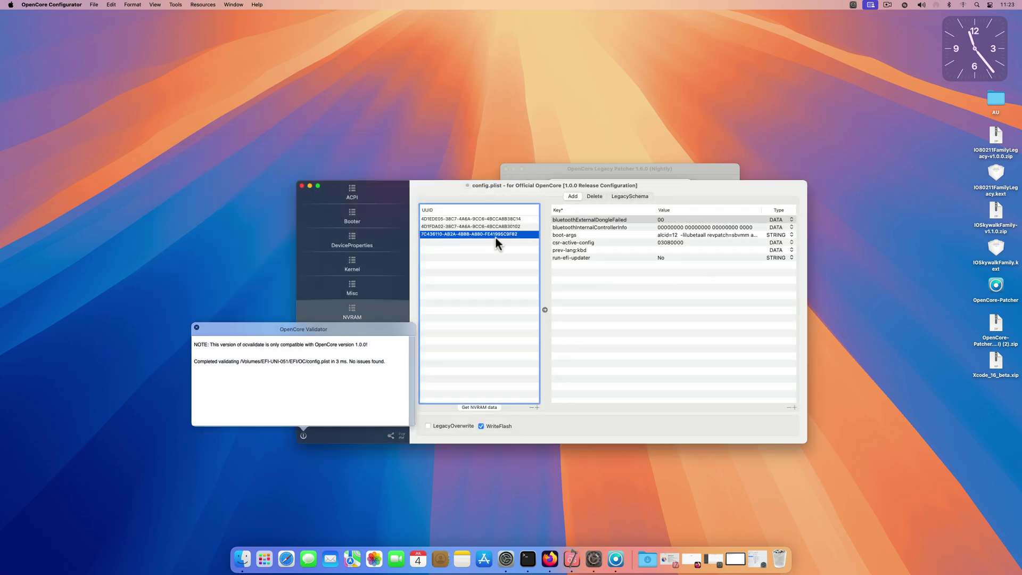
{"action": "left_click", "coordinate": [671, 242]}
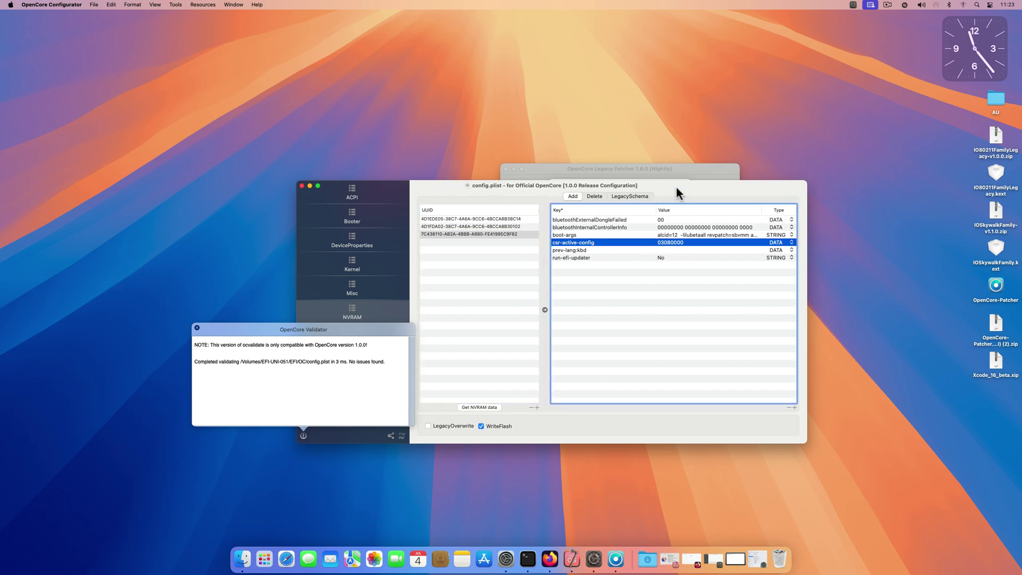
{"action": "left_click_drag", "start_coordinate": [673, 185], "coordinate": [583, 269]}
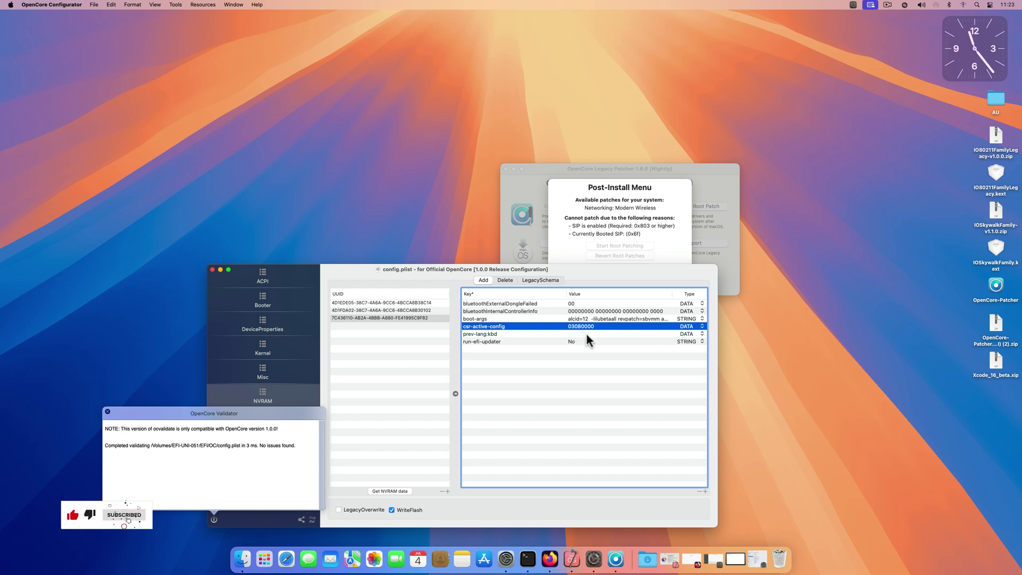
{"action": "left_click", "coordinate": [212, 270]}
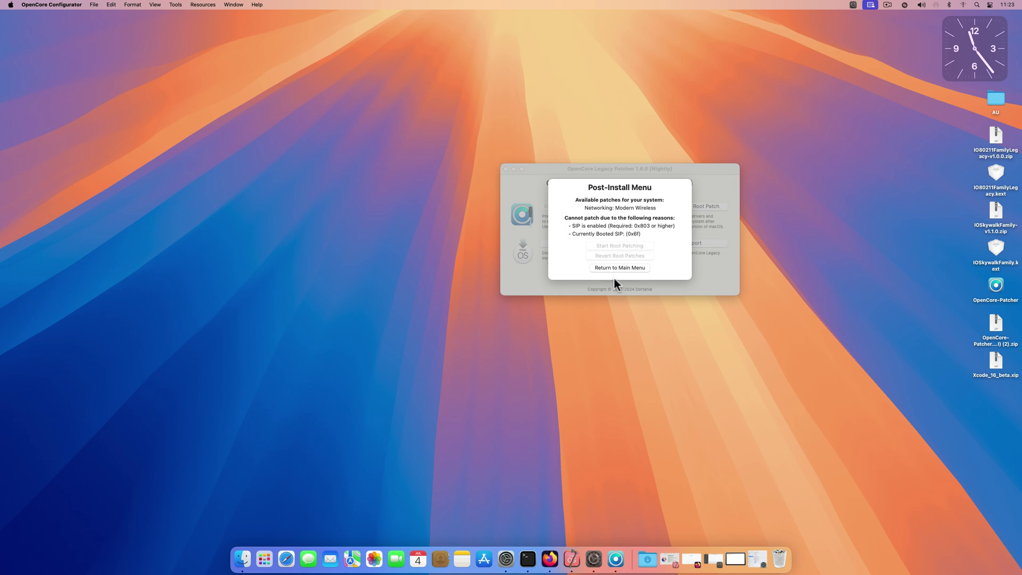
{"action": "left_click", "coordinate": [600, 268]}
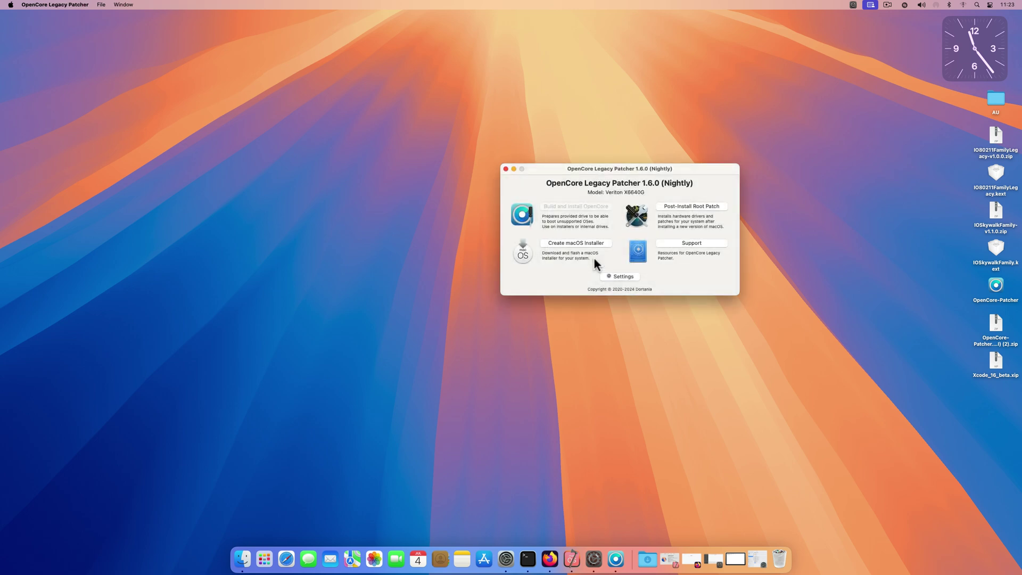
Quit the patcher, relaunch OpenCore-Patcher from the desktop, and authorise it with the admin password.
{"action": "left_click", "coordinate": [506, 169]}
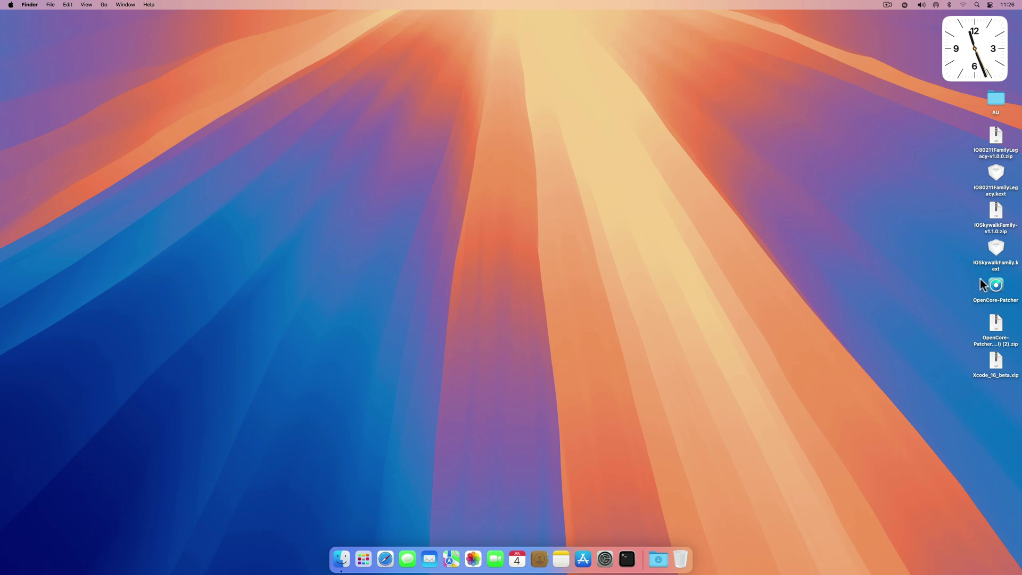
{"action": "double_click", "coordinate": [995, 287]}
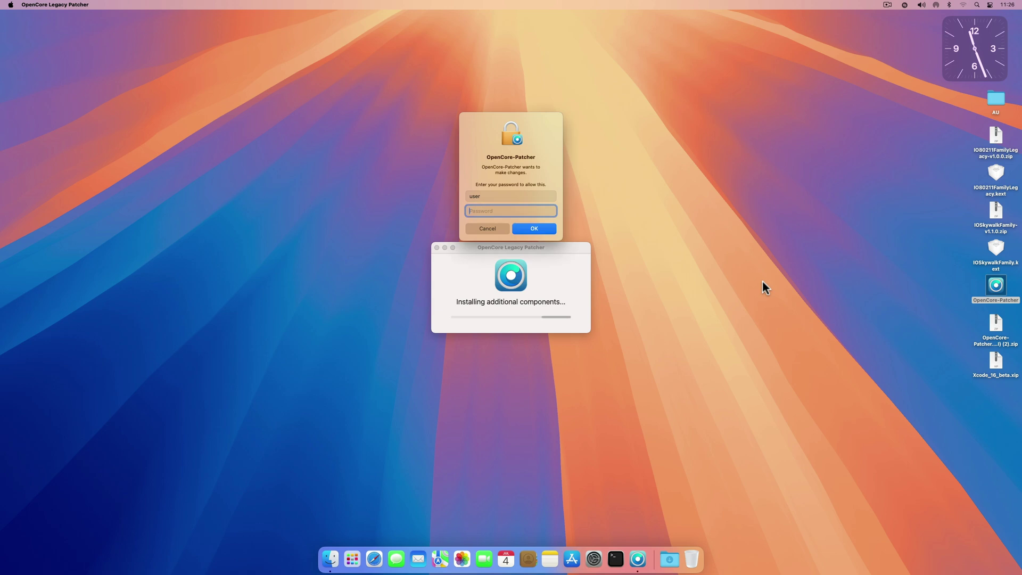
{"action": "type", "text": "••"}
{"action": "key", "text": "Return"}
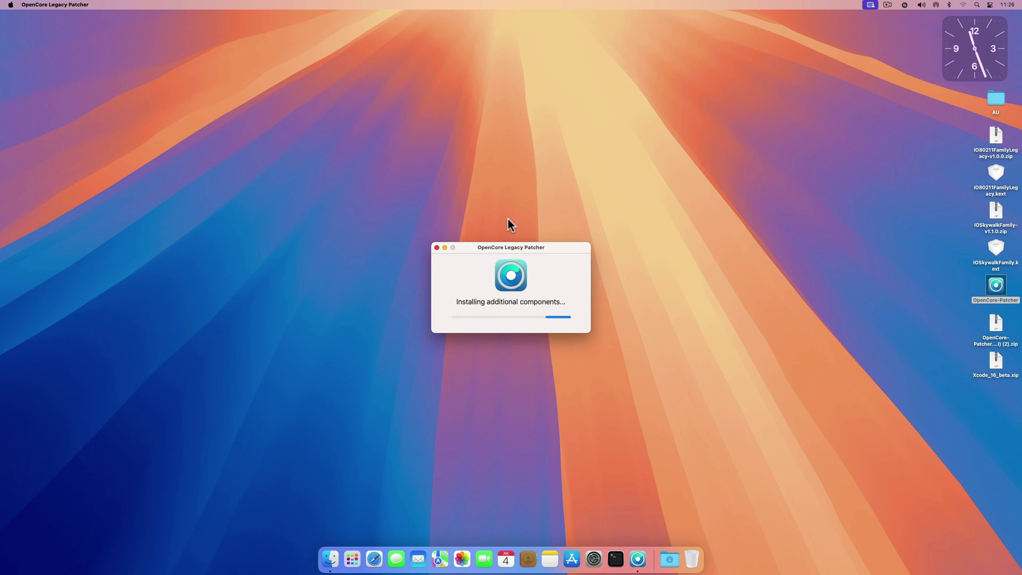
Reposition the progress window while the additional components install.
{"action": "left_click_drag", "start_coordinate": [540, 248], "coordinate": [608, 199]}
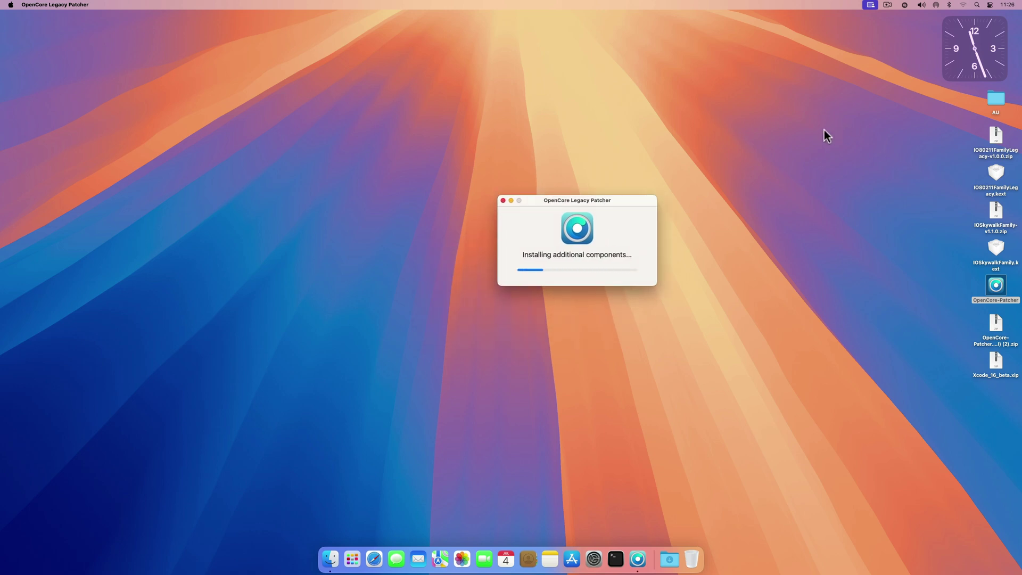
{"action": "left_click", "coordinate": [717, 265]}
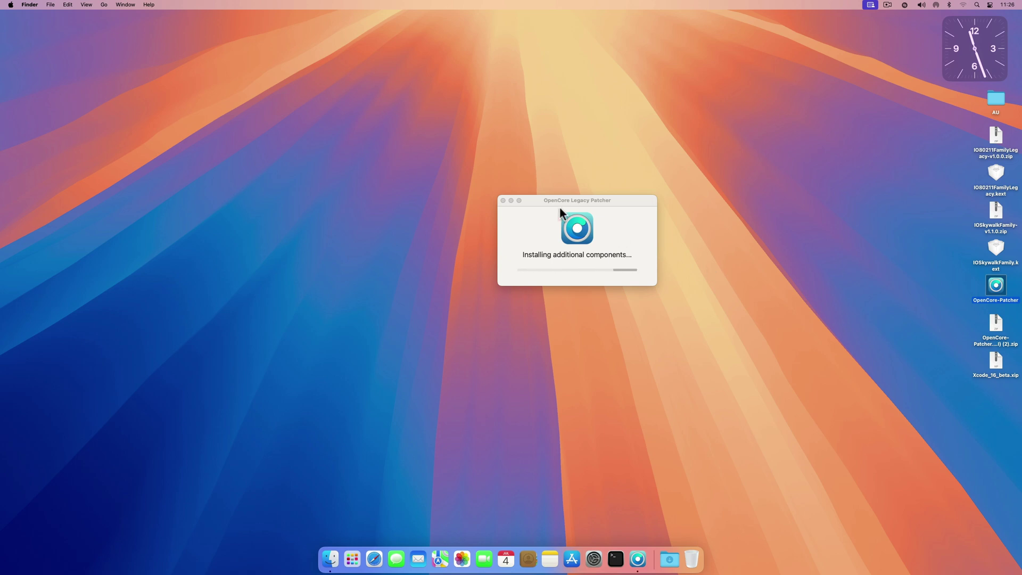
{"action": "left_click_drag", "start_coordinate": [572, 201], "coordinate": [576, 194]}
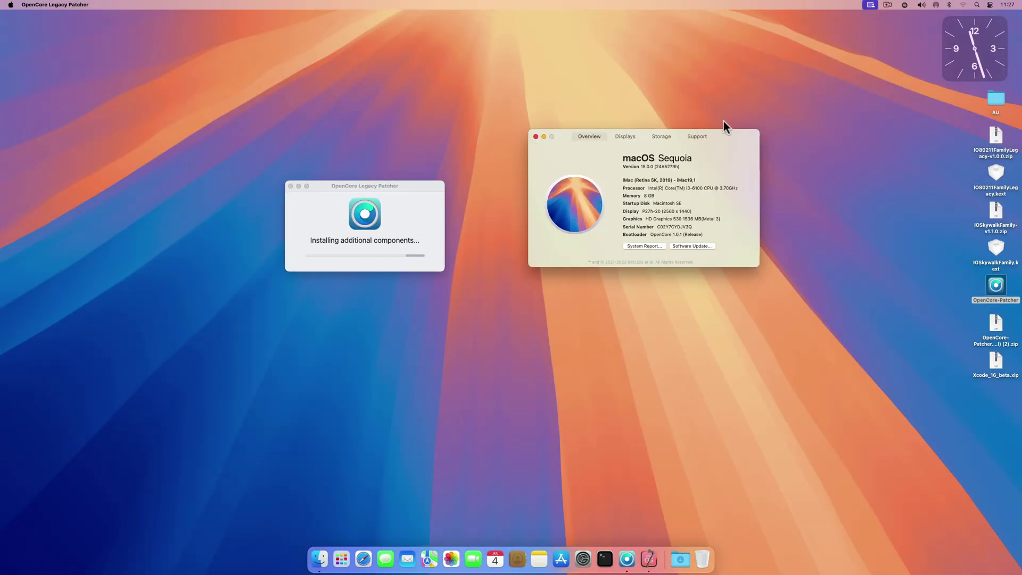
Place the Mac overview window right and the progress window beside it until installation finishes.
{"action": "left_click_drag", "start_coordinate": [725, 134], "coordinate": [805, 128]}
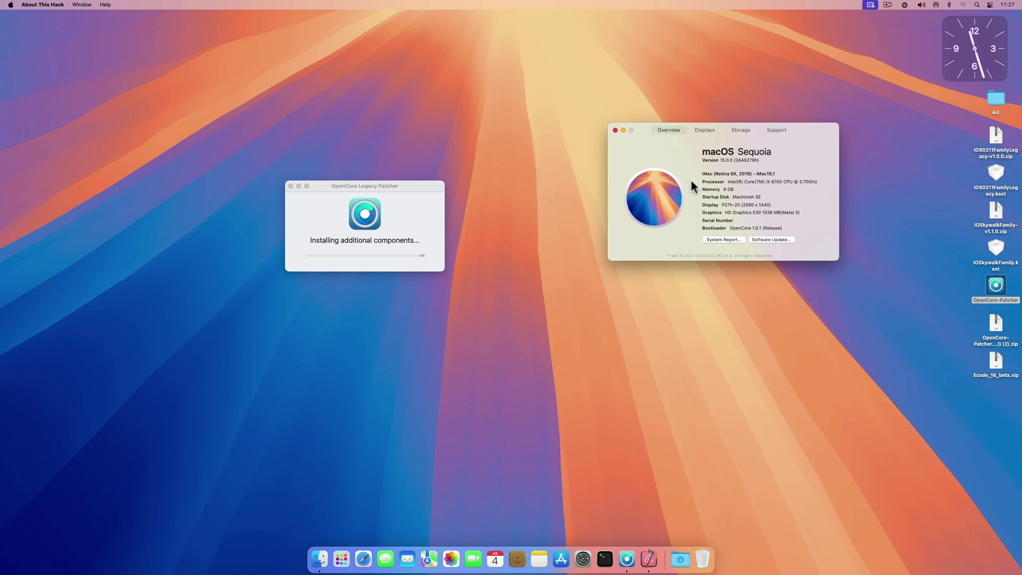
{"action": "left_click_drag", "start_coordinate": [805, 130], "coordinate": [786, 139]}
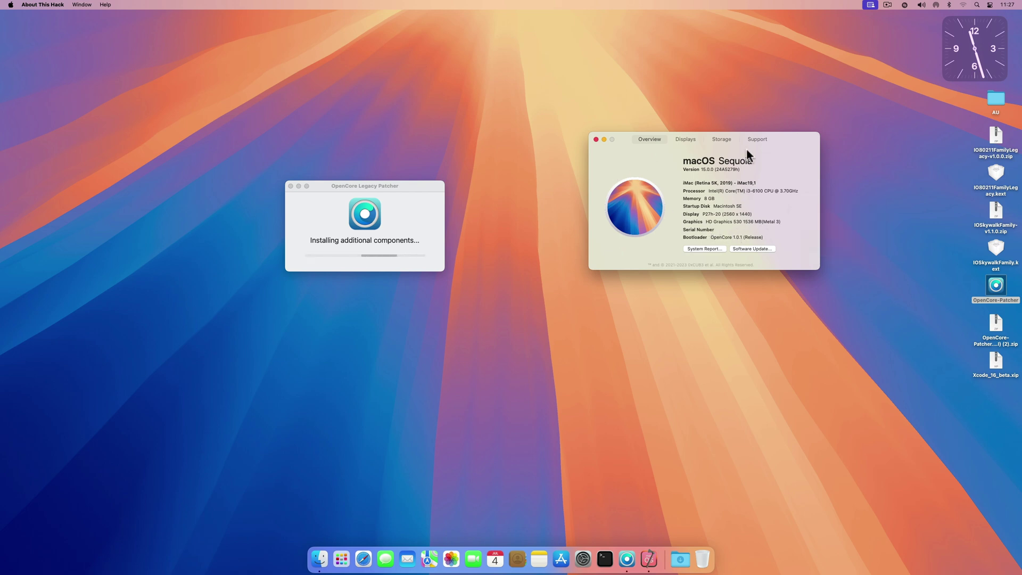
{"action": "left_click_drag", "start_coordinate": [791, 137], "coordinate": [832, 146]}
{"action": "left_click_drag", "start_coordinate": [413, 186], "coordinate": [491, 154]}
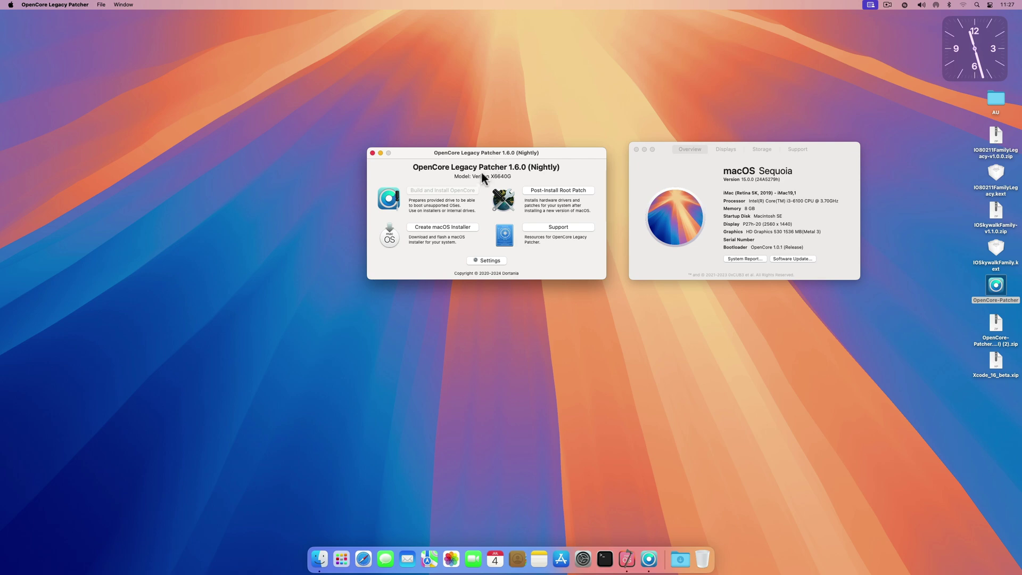
Open Post-Install Root Patch, confirm Wi-Fi lists no networks, and start patching Networking: Modern Wireless.
{"action": "left_click", "coordinate": [644, 150]}
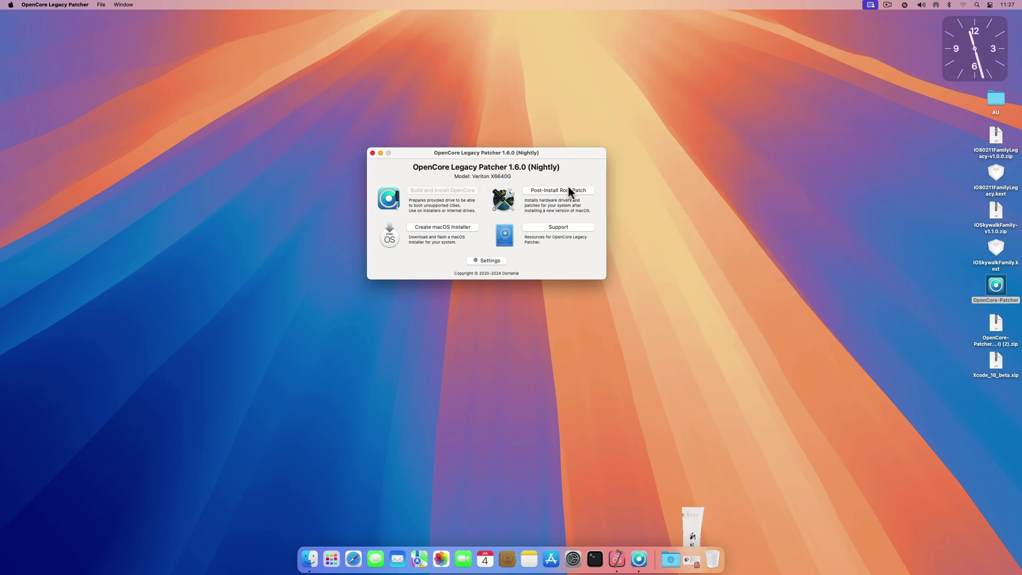
{"action": "left_click", "coordinate": [567, 187]}
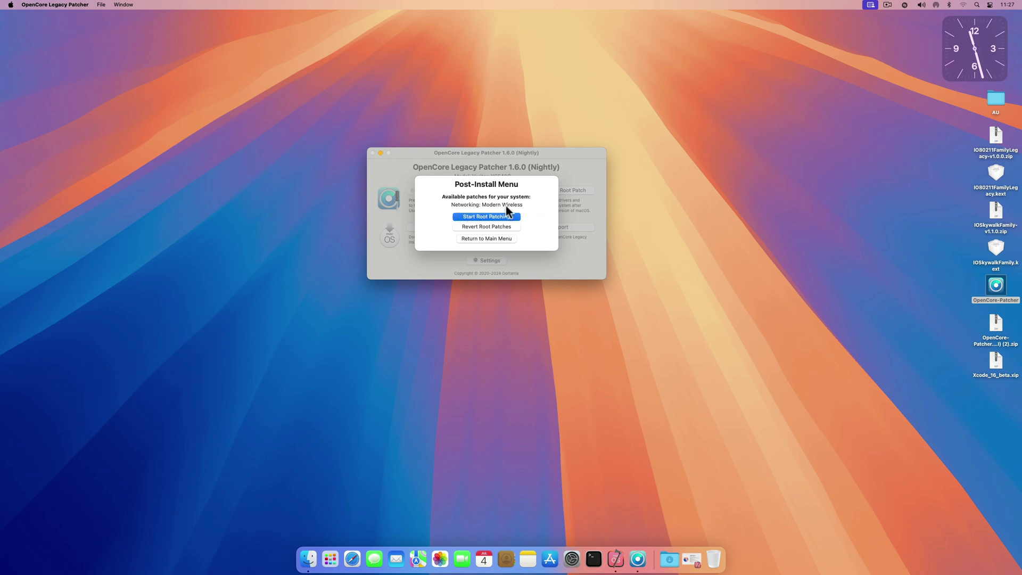
{"action": "left_click", "coordinate": [963, 5]}
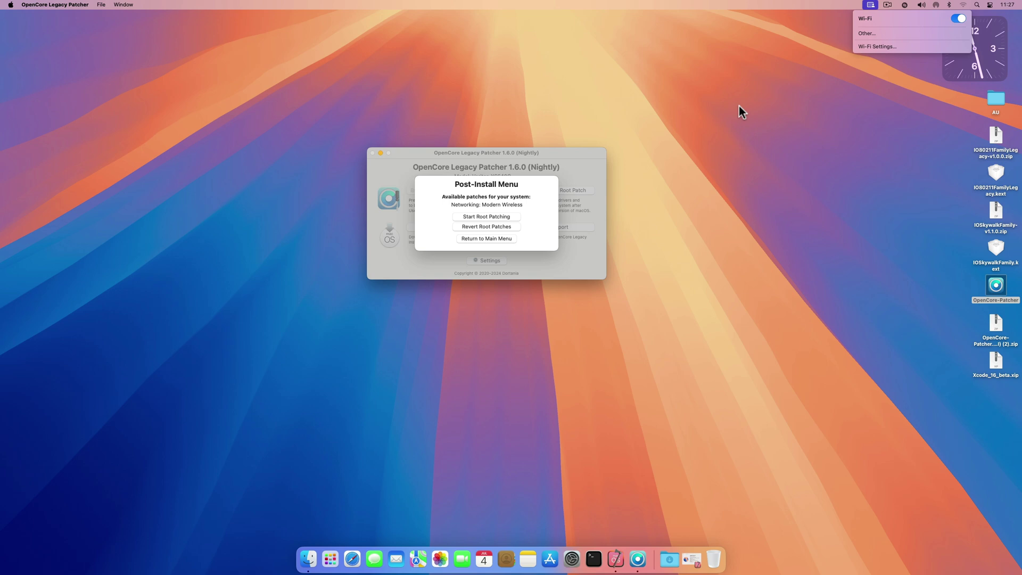
{"action": "left_click", "coordinate": [504, 216]}
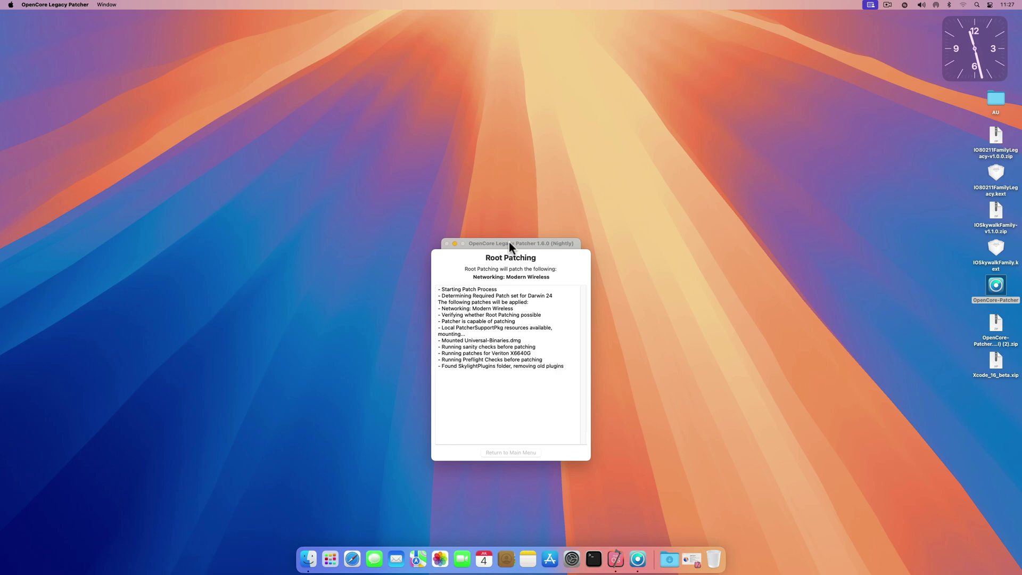
Dismiss the Background Items notification while Modern Wireless root patching completes before rebooting.
{"action": "left_click_drag", "start_coordinate": [510, 244], "coordinate": [555, 152]}
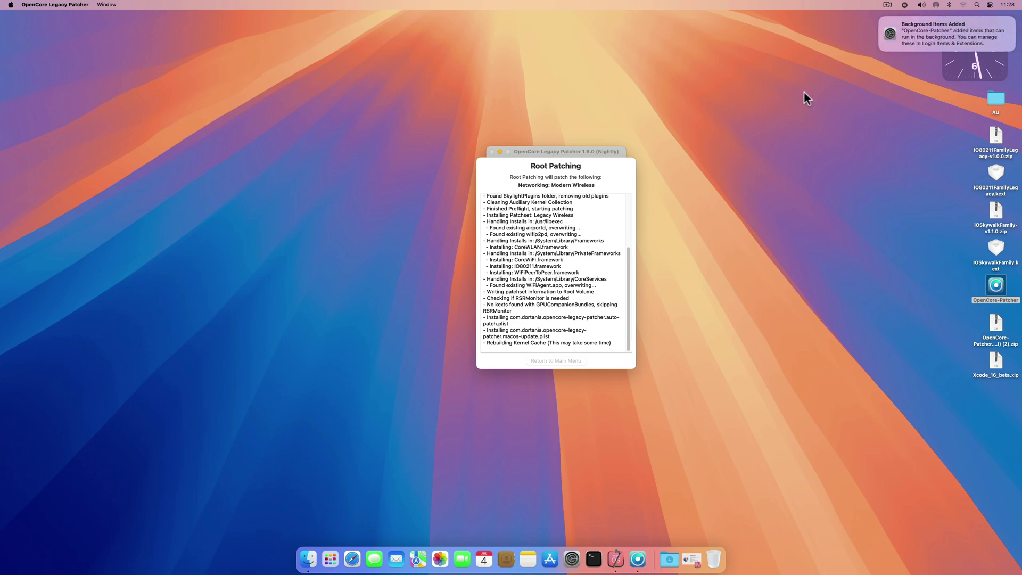
{"action": "left_click", "coordinate": [880, 18]}
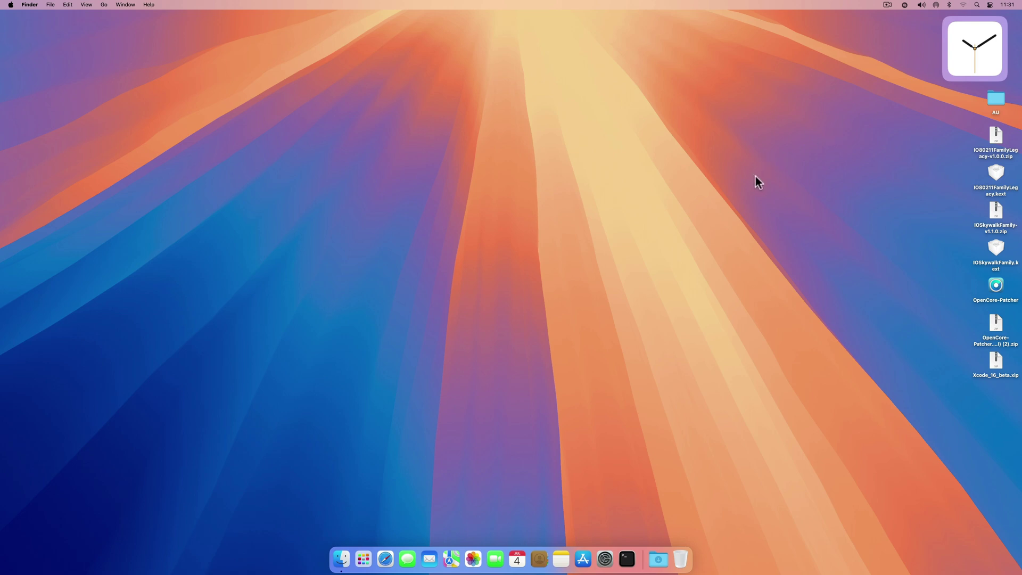
Open the Network settings and dismiss the Android File Transfer alert.
{"action": "left_click", "coordinate": [963, 4]}
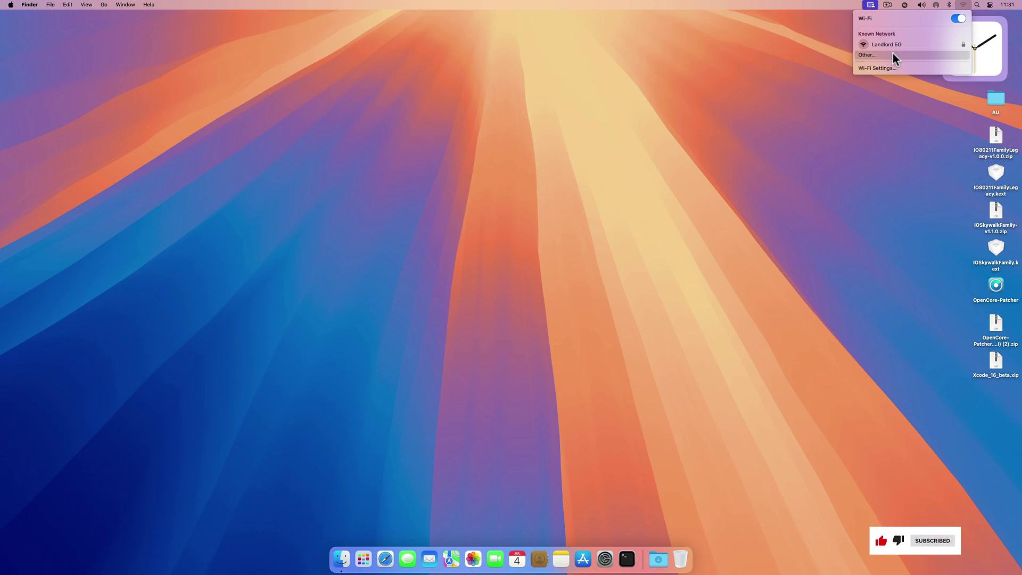
{"action": "left_click", "coordinate": [602, 558]}
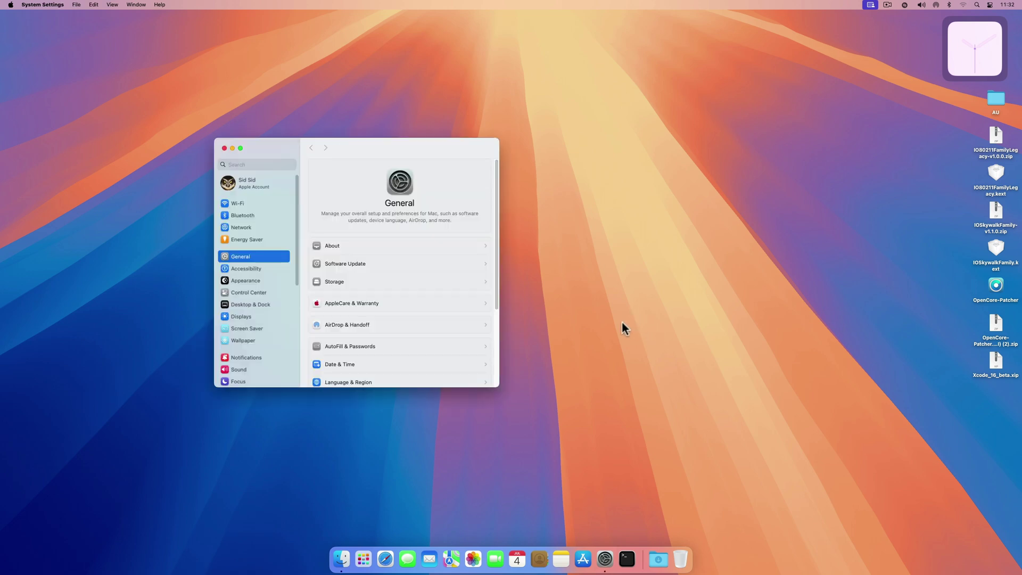
{"action": "left_click", "coordinate": [260, 228]}
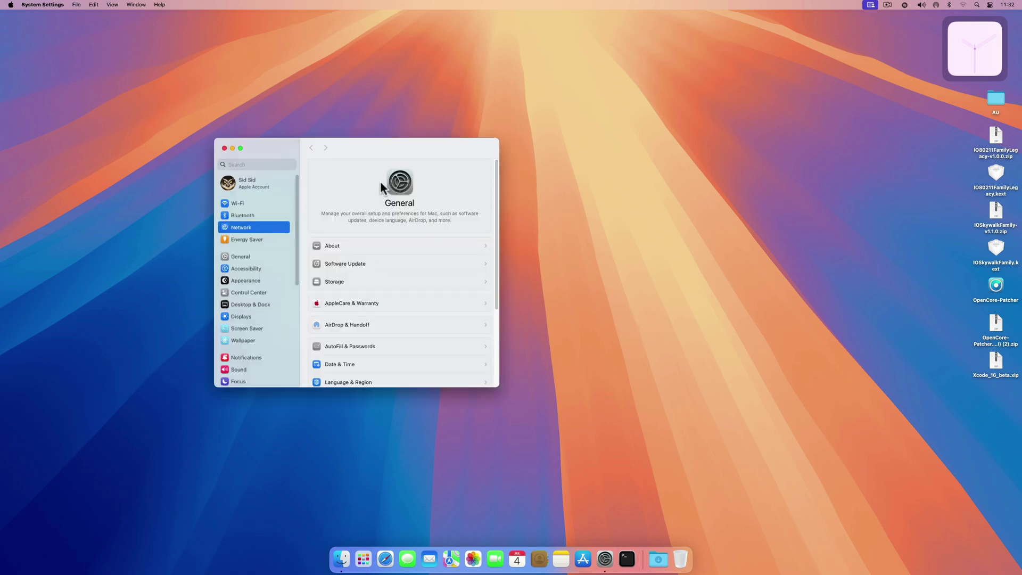
{"action": "left_click_drag", "start_coordinate": [420, 145], "coordinate": [510, 120]}
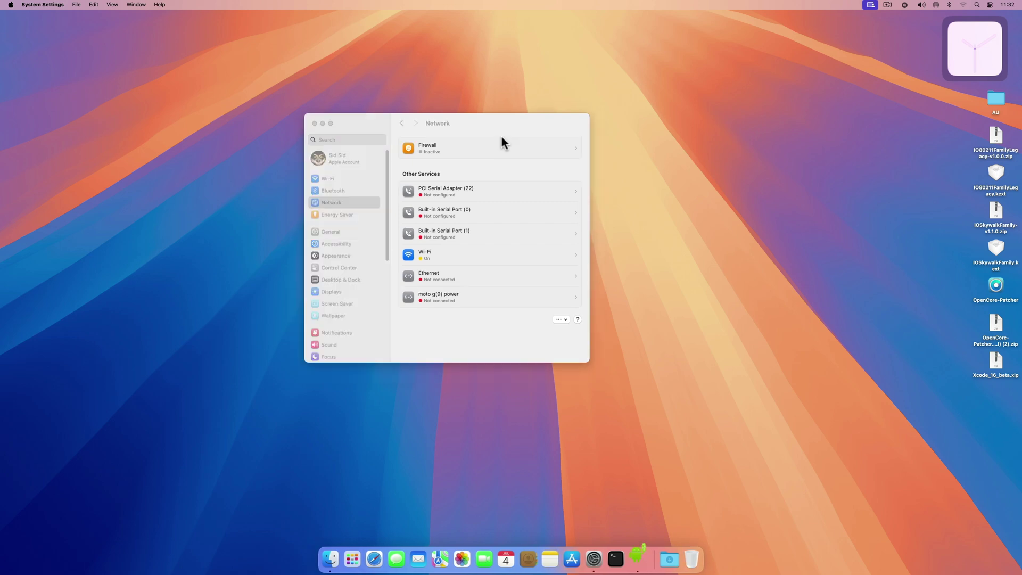
{"action": "left_click", "coordinate": [533, 192]}
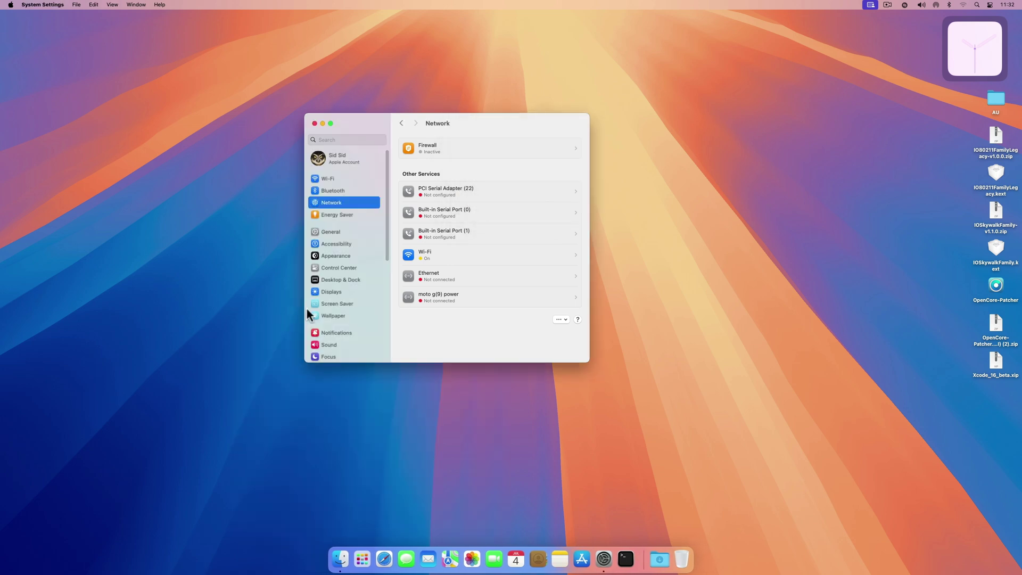
{"action": "left_click_drag", "start_coordinate": [464, 130], "coordinate": [521, 118]}
{"action": "scroll", "coordinate": [408, 216], "scroll_direction": "down", "scroll_amount": 5}
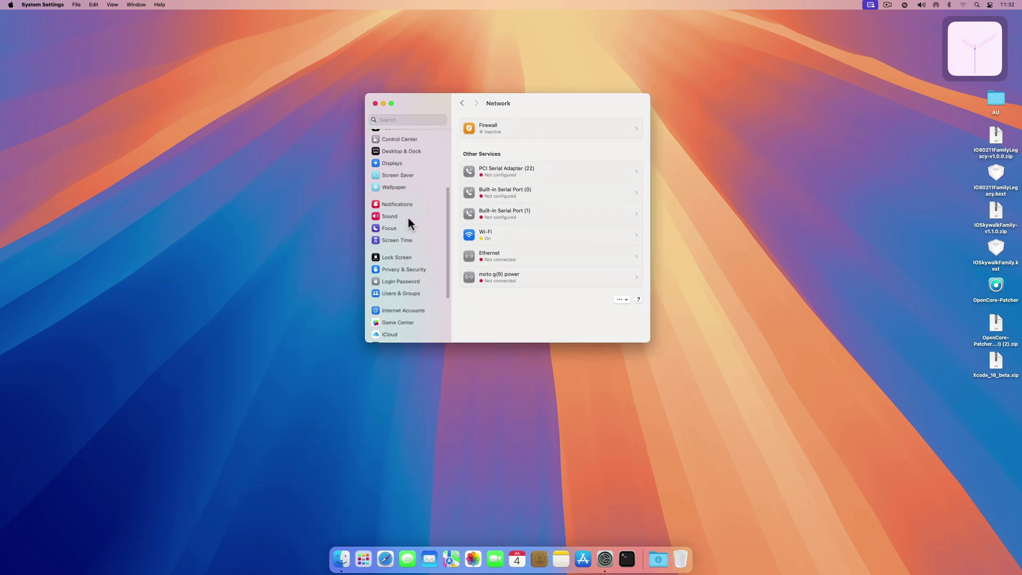
Join the Landlord 5G network and dismiss its WPA security notice with OK.
{"action": "left_click", "coordinate": [963, 5]}
{"action": "left_click", "coordinate": [926, 43]}
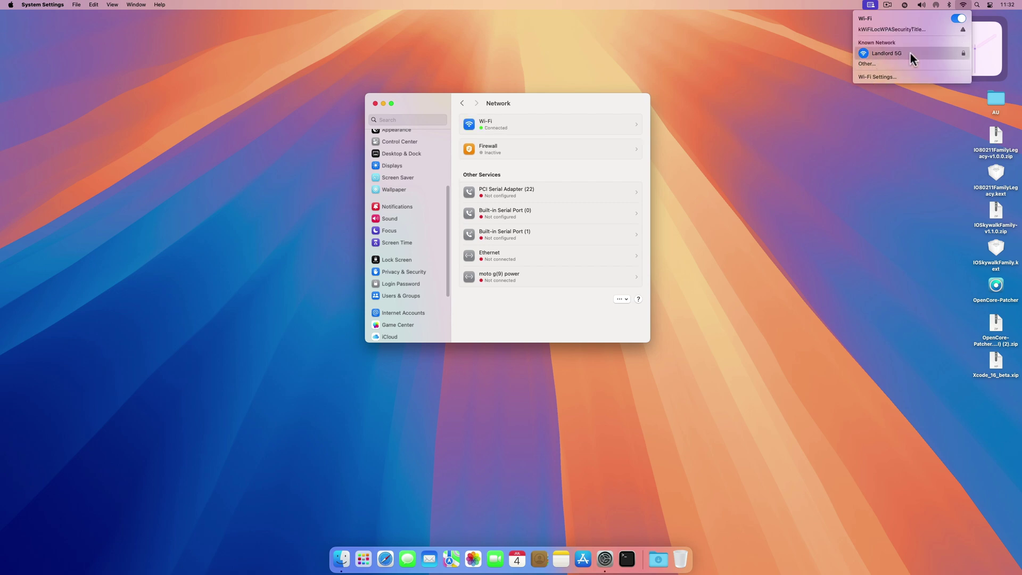
{"action": "left_click_drag", "start_coordinate": [548, 100], "coordinate": [525, 97]}
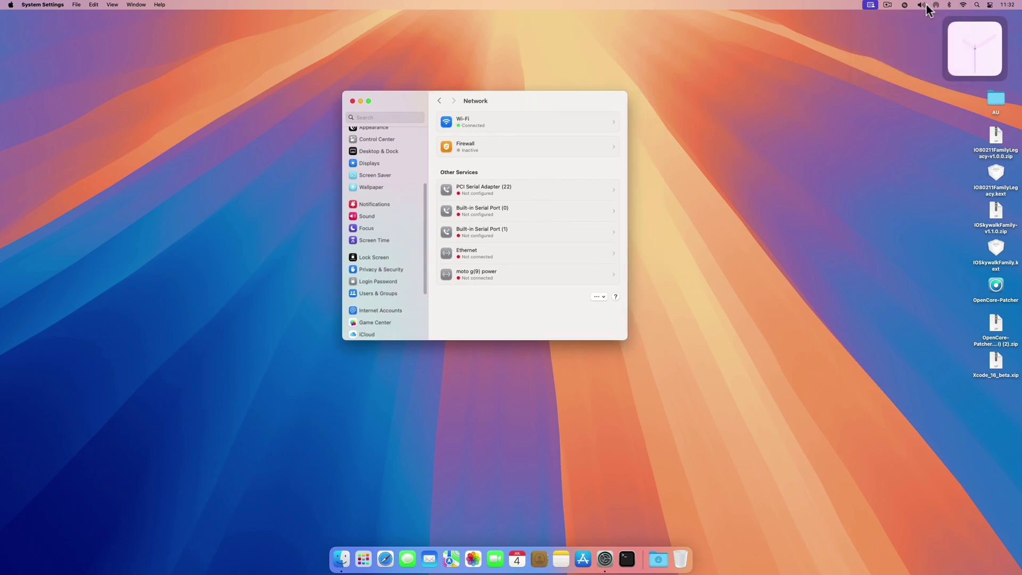
{"action": "left_click", "coordinate": [964, 5]}
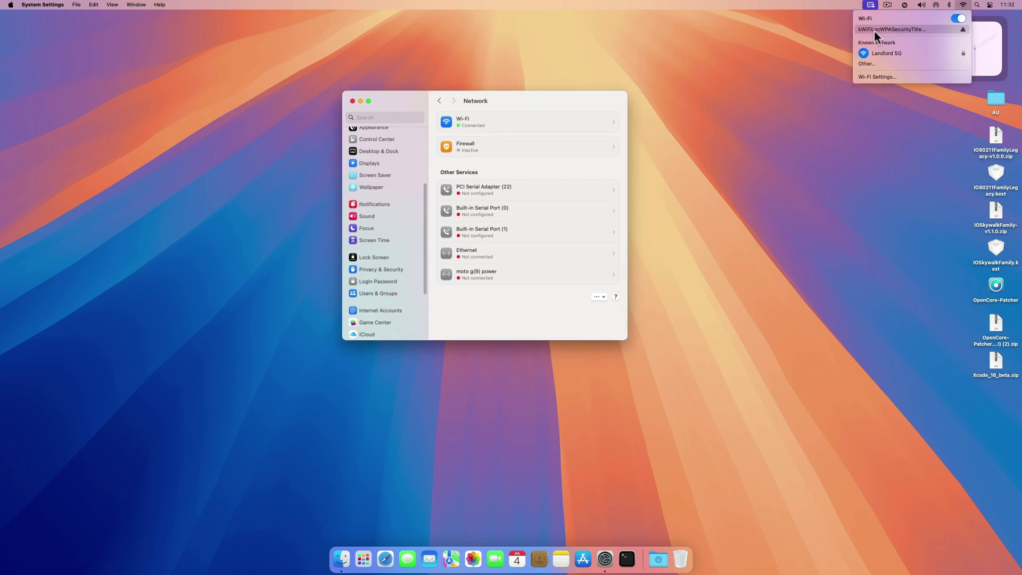
{"action": "left_click", "coordinate": [937, 30]}
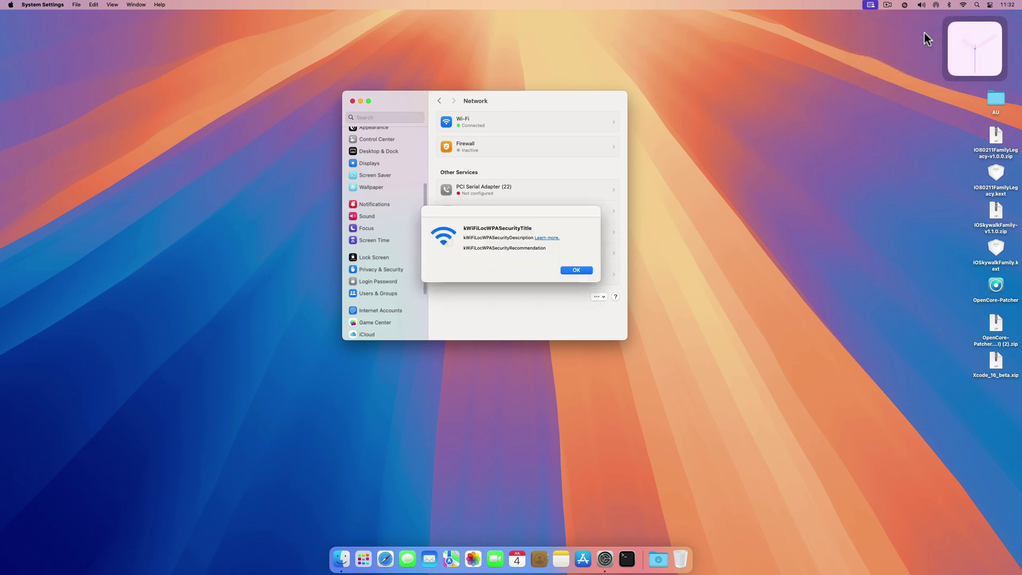
{"action": "left_click", "coordinate": [571, 270]}
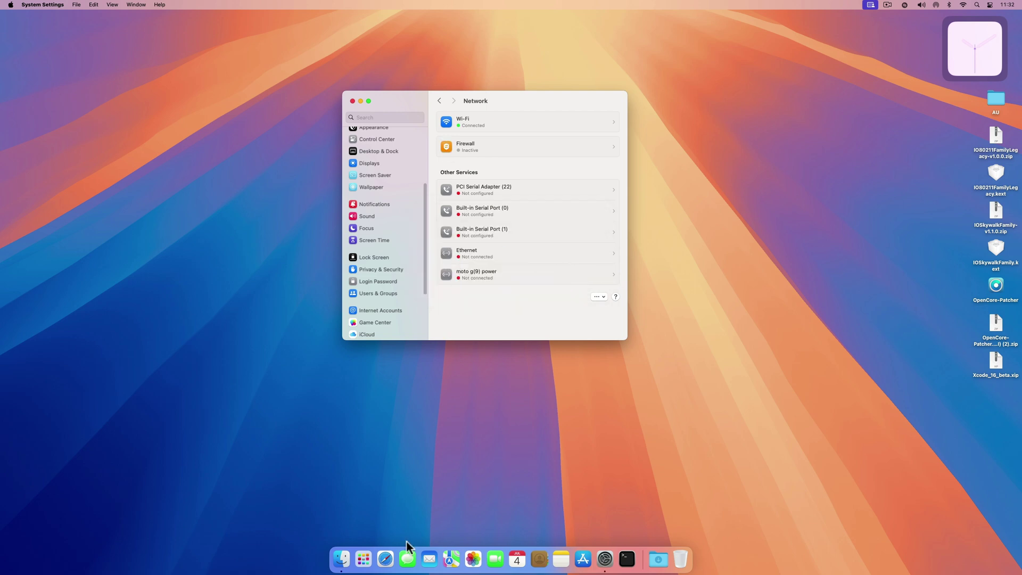
Launch Safari and load Google from the start page favourites.
{"action": "left_click", "coordinate": [364, 554]}
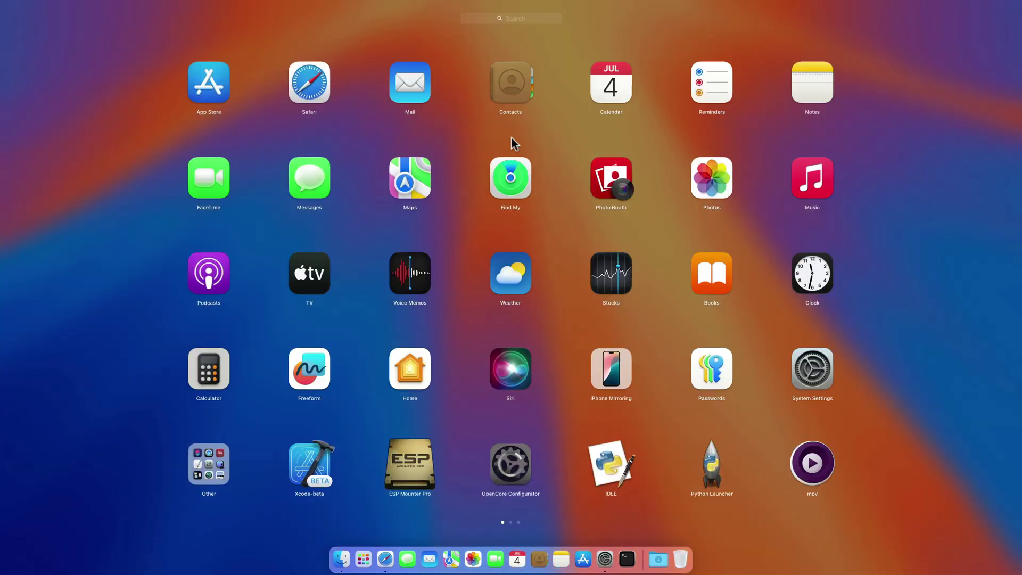
{"action": "scroll", "coordinate": [376, 235], "scroll_direction": "right", "scroll_amount": 5}
{"action": "scroll", "coordinate": [376, 235], "scroll_direction": "right", "scroll_amount": 5}
{"action": "left_click", "coordinate": [653, 191]}
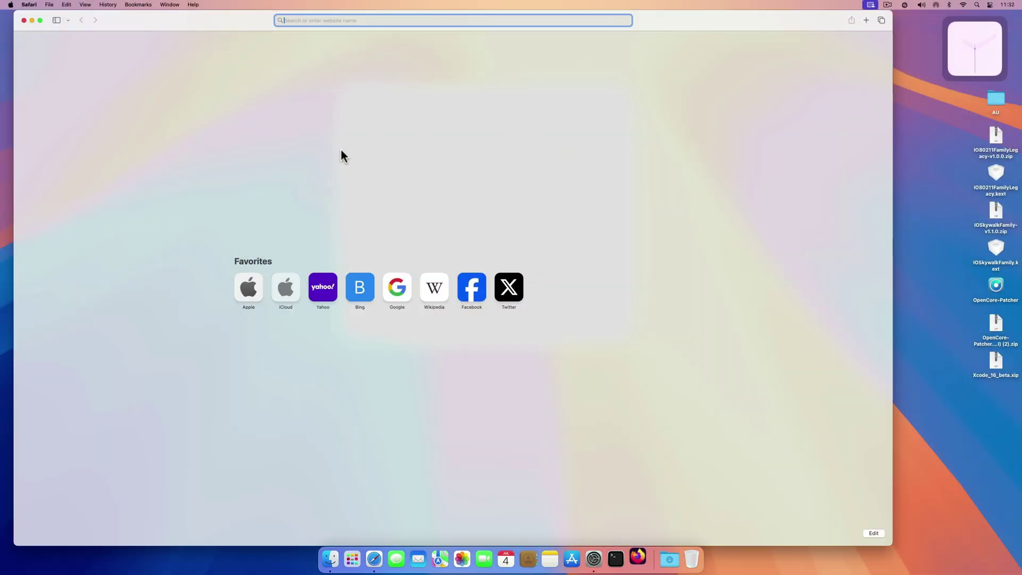
{"action": "left_click", "coordinate": [393, 291]}
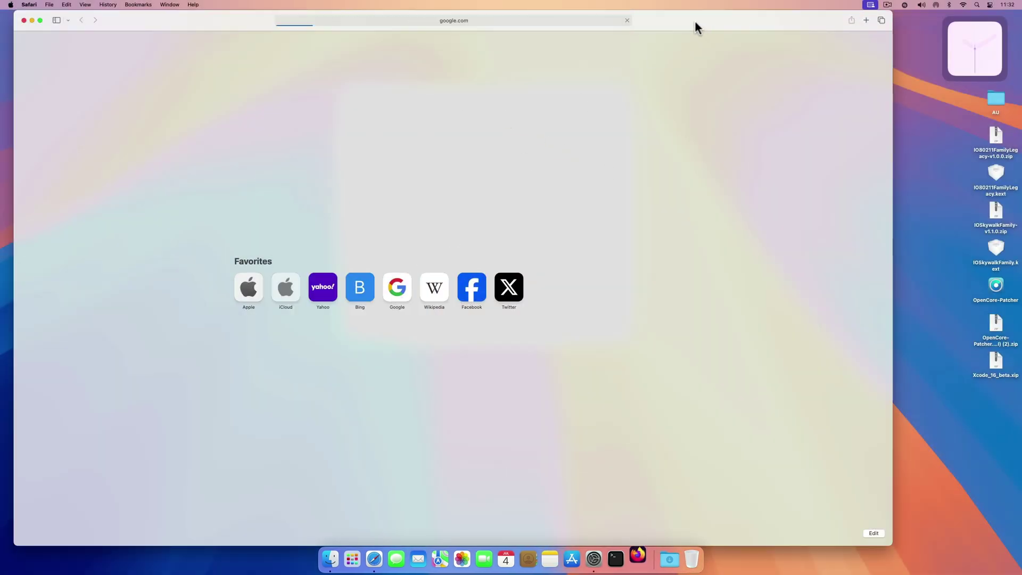
{"action": "left_click_drag", "start_coordinate": [696, 26], "coordinate": [740, 18]}
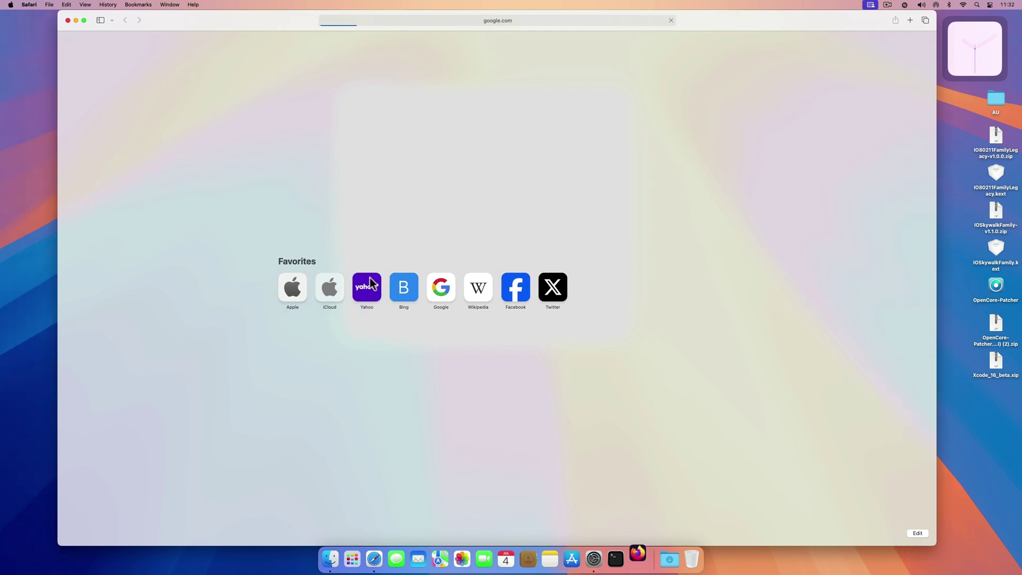
Search Google for 'youtube' and open the YouTube: Home page.
{"action": "left_click", "coordinate": [595, 565]}
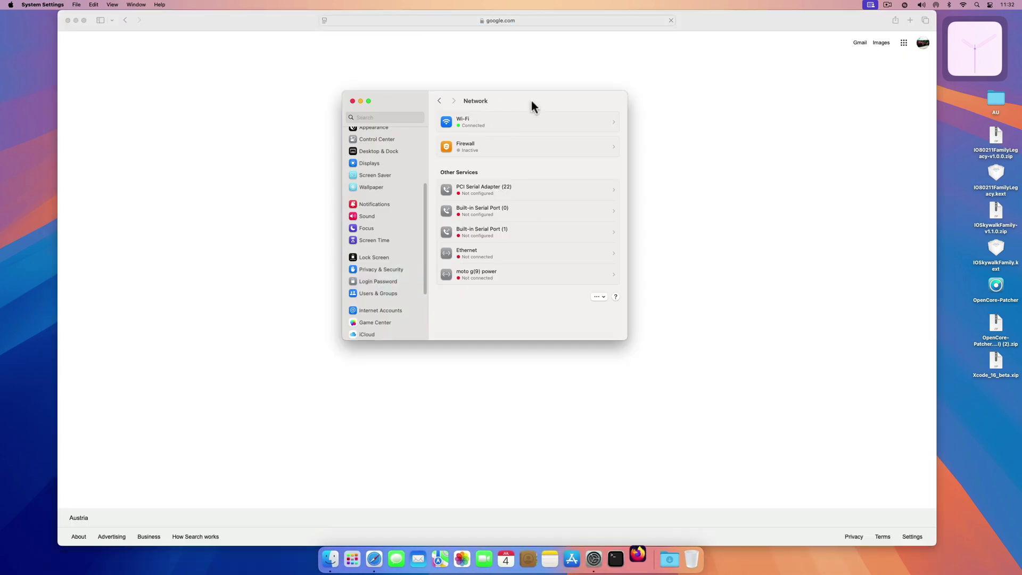
{"action": "left_click_drag", "start_coordinate": [531, 101], "coordinate": [590, 169]}
{"action": "left_click", "coordinate": [522, 233]}
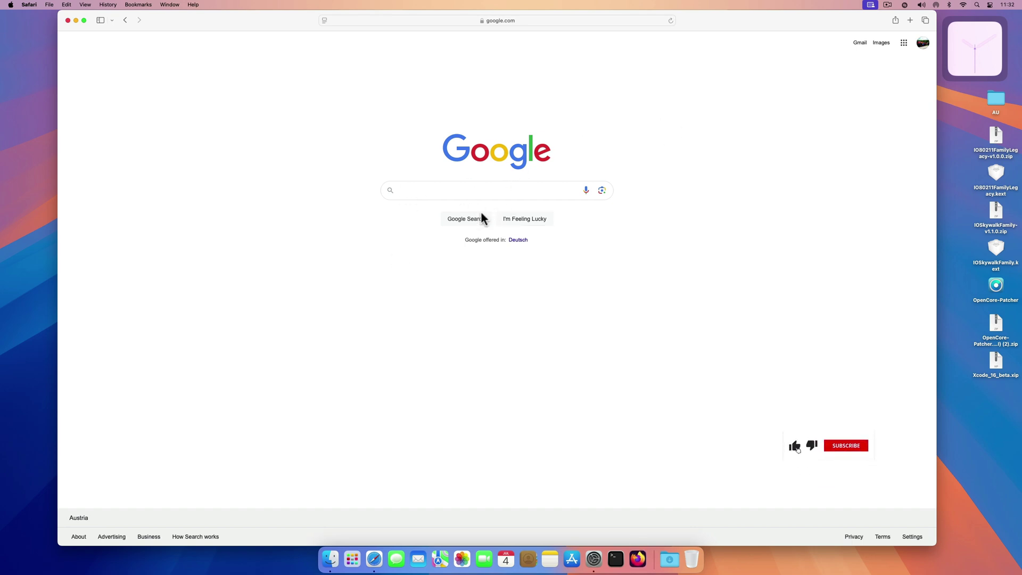
{"action": "type", "text": "youtube"}
{"action": "key", "text": "Return"}
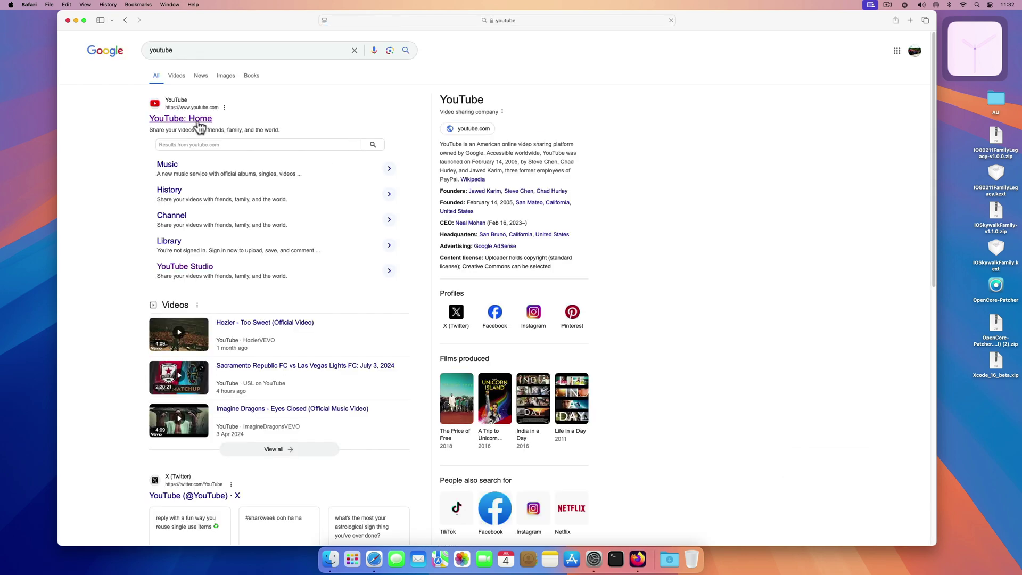
{"action": "left_click", "coordinate": [198, 124]}
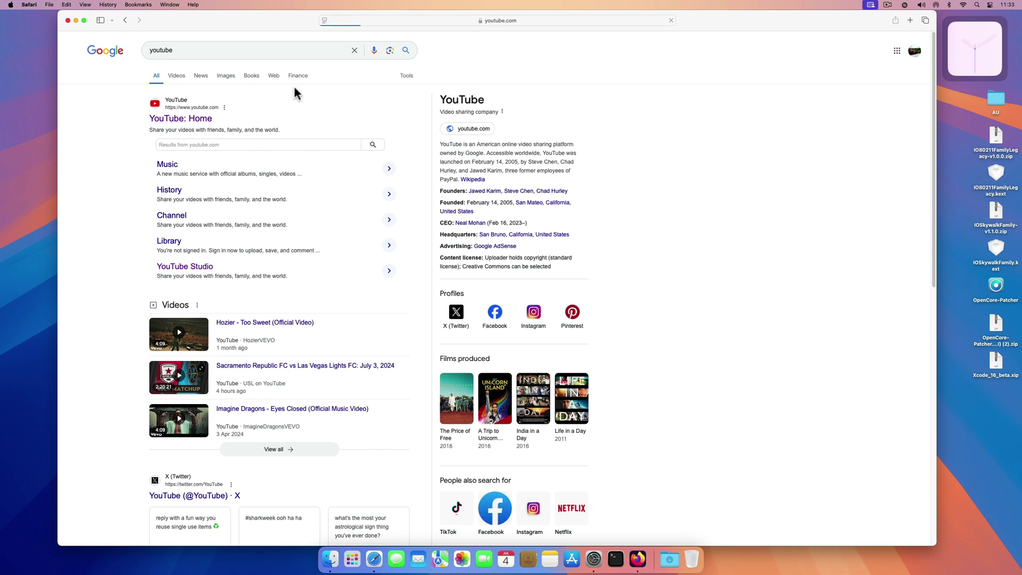
Open a new tab, switch back to YouTube, and minimise the Safari window.
{"action": "left_click", "coordinate": [909, 21]}
{"action": "left_click", "coordinate": [352, 36]}
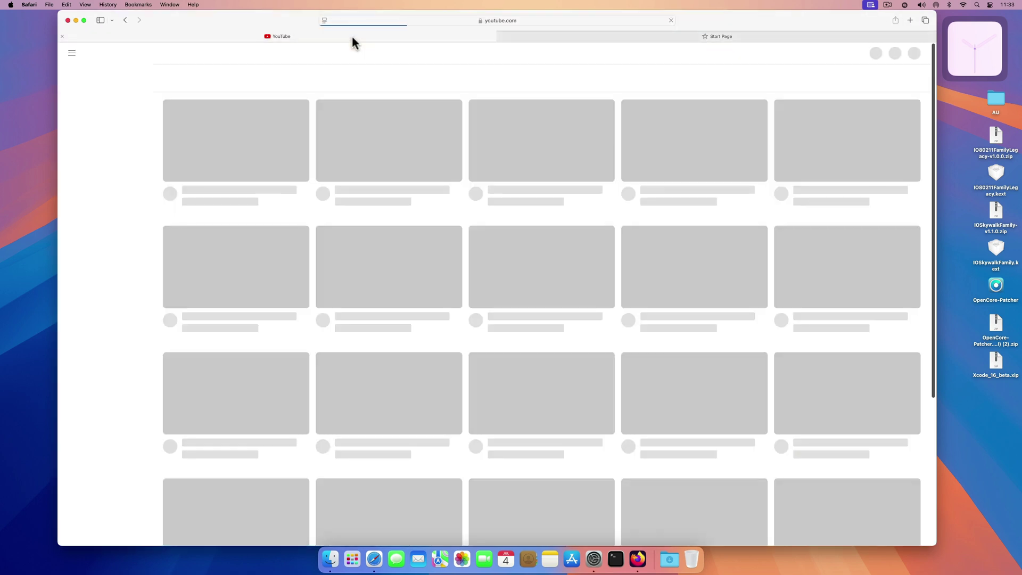
{"action": "left_click", "coordinate": [675, 36]}
{"action": "left_click", "coordinate": [457, 35]}
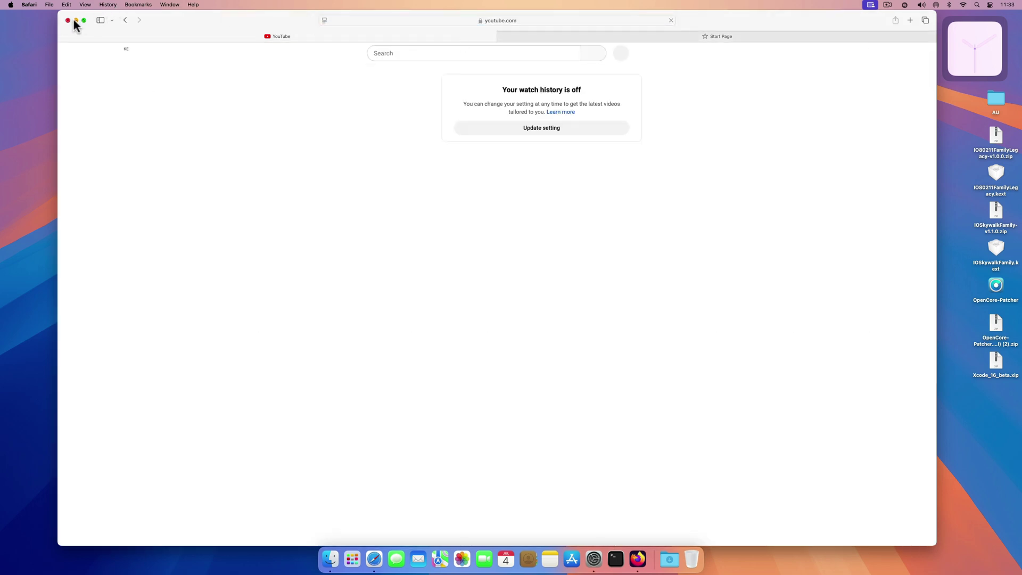
{"action": "left_click", "coordinate": [75, 20]}
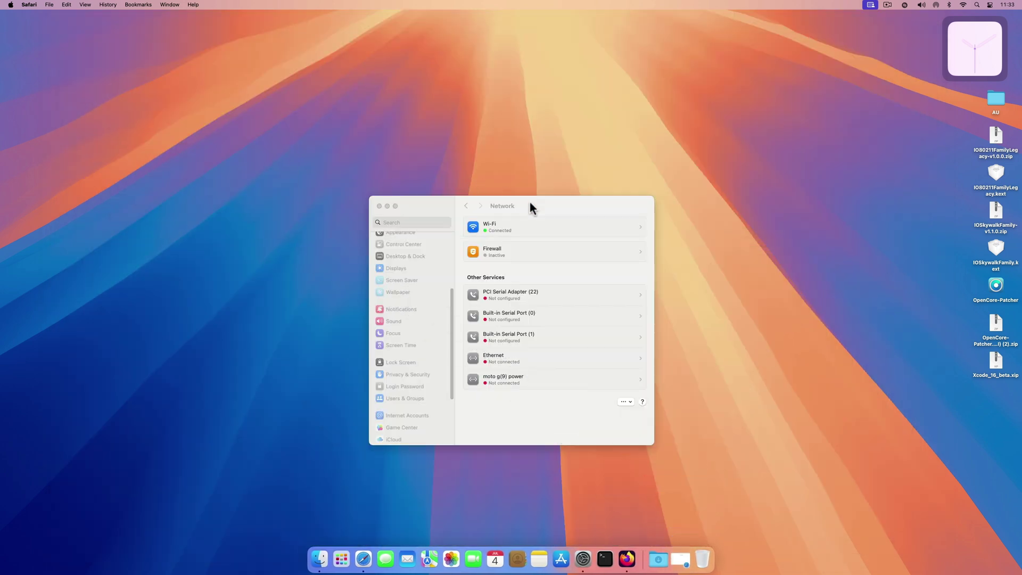
Ignore the Firefox force-quit notice and close the About This Mac overview window.
{"action": "left_click_drag", "start_coordinate": [531, 210], "coordinate": [529, 117]}
{"action": "left_click", "coordinate": [905, 87]}
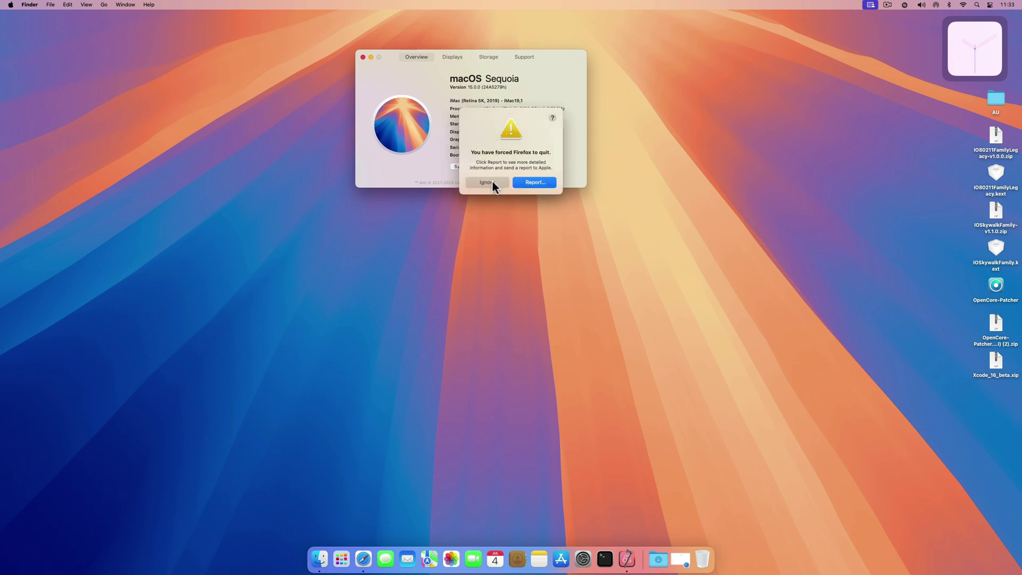
{"action": "left_click", "coordinate": [491, 183]}
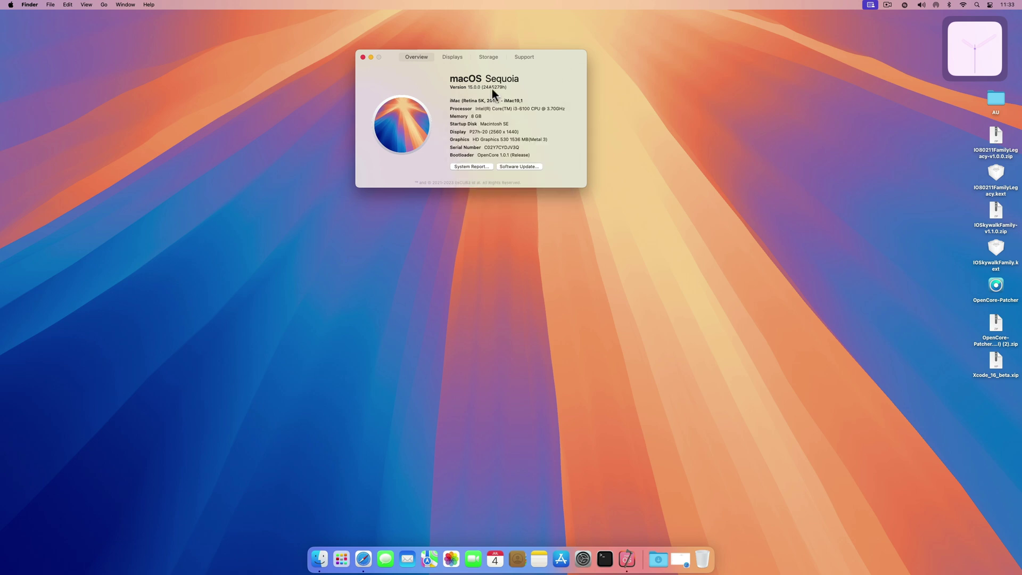
{"action": "left_click_drag", "start_coordinate": [549, 59], "coordinate": [667, 117]}
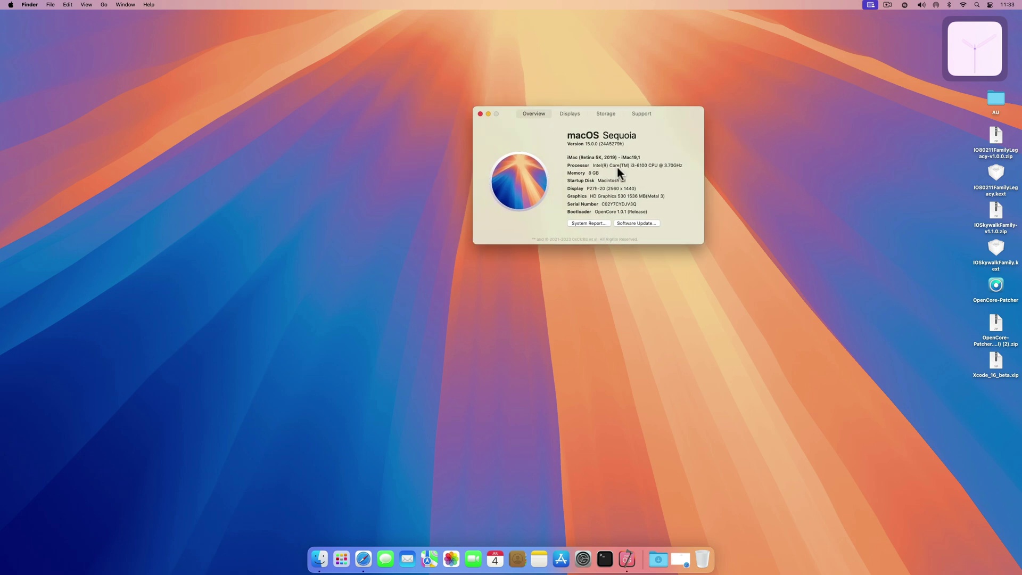
{"action": "left_click_drag", "start_coordinate": [668, 109], "coordinate": [520, 124]}
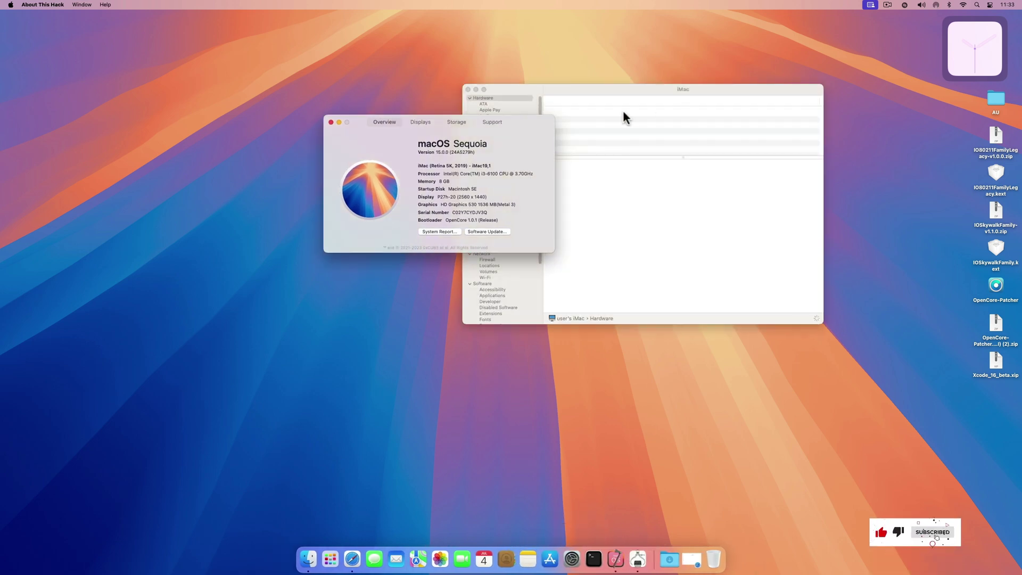
{"action": "left_click", "coordinate": [330, 122]}
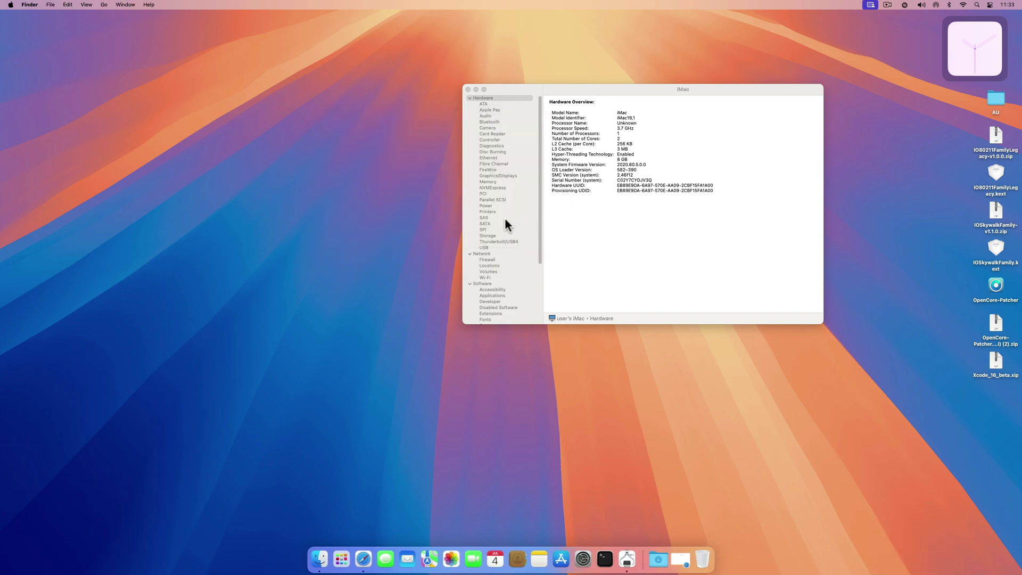
Show Network > Wi-Fi details, highlighting the Broadcom firmware version and Connected to Landlord 5G status.
{"action": "left_click", "coordinate": [491, 274]}
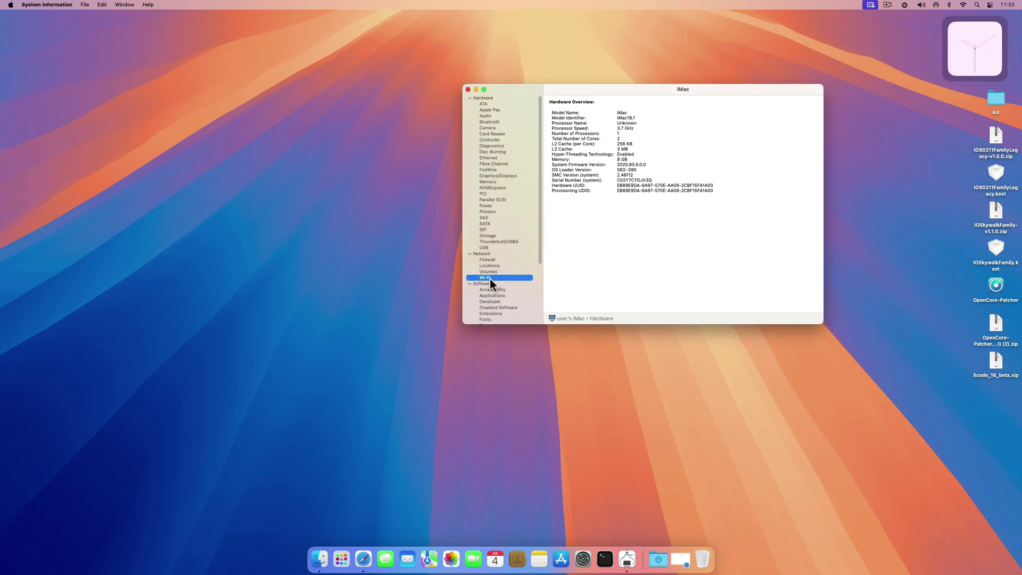
{"action": "left_click", "coordinate": [490, 278]}
{"action": "left_click_drag", "start_coordinate": [649, 88], "coordinate": [612, 81]}
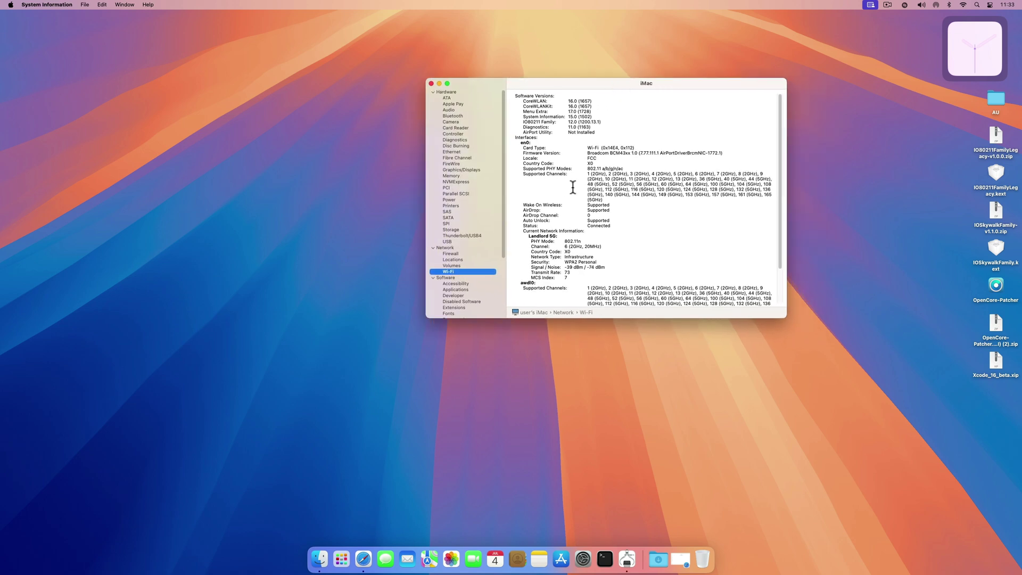
{"action": "left_click_drag", "start_coordinate": [727, 154], "coordinate": [579, 154]}
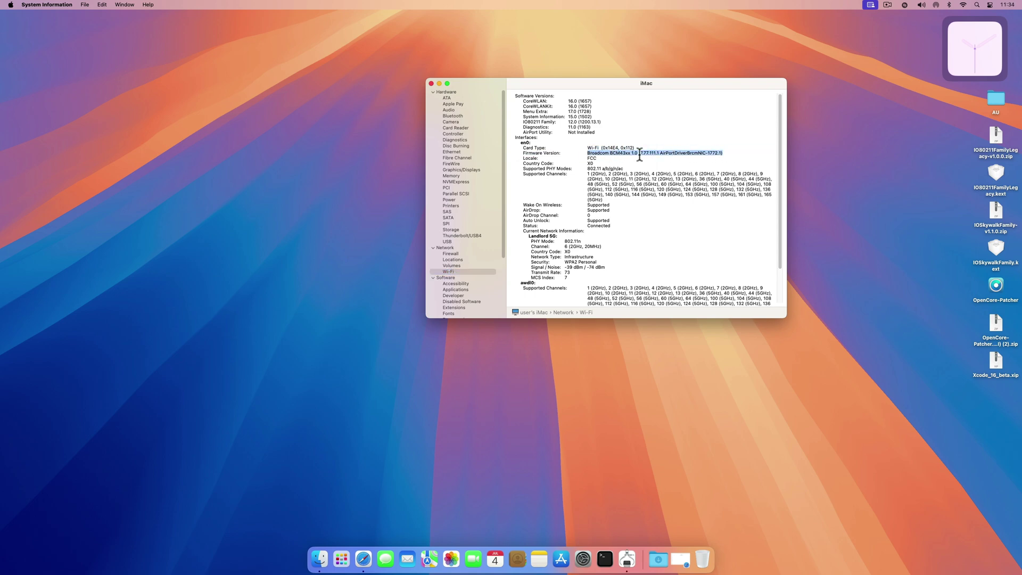
{"action": "left_click_drag", "start_coordinate": [617, 226], "coordinate": [593, 220]}
{"action": "scroll", "coordinate": [593, 220], "scroll_direction": "down", "scroll_amount": 2}
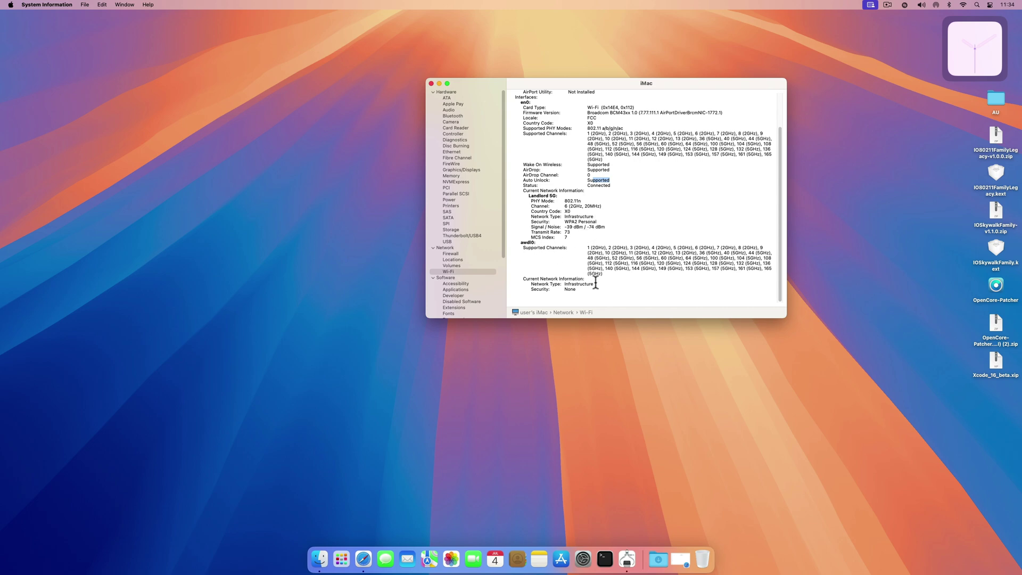
{"action": "left_click_drag", "start_coordinate": [598, 288], "coordinate": [538, 274]}
{"action": "scroll", "coordinate": [538, 274], "scroll_direction": "up", "scroll_amount": 2}
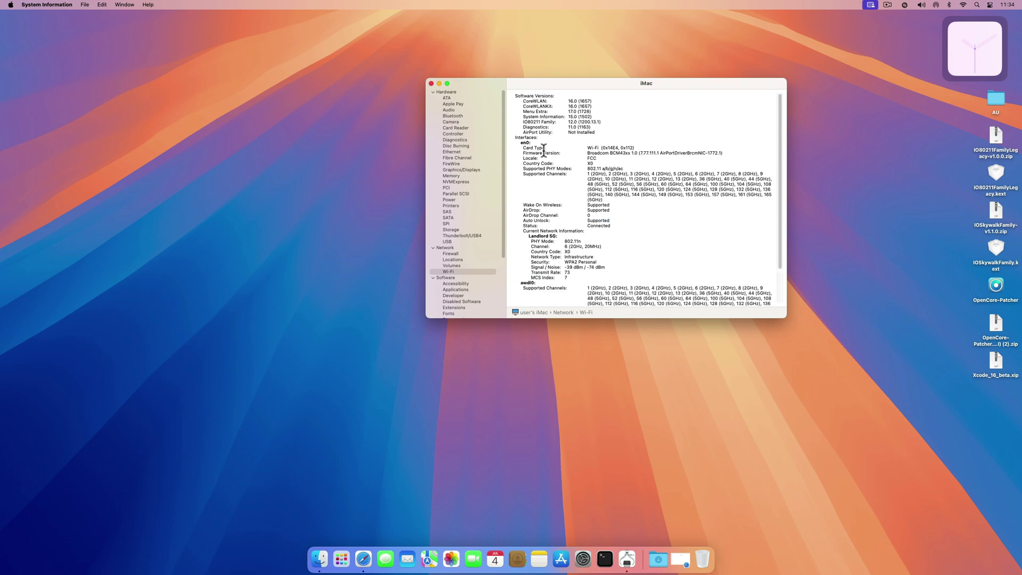
{"action": "left_click", "coordinate": [431, 84]}
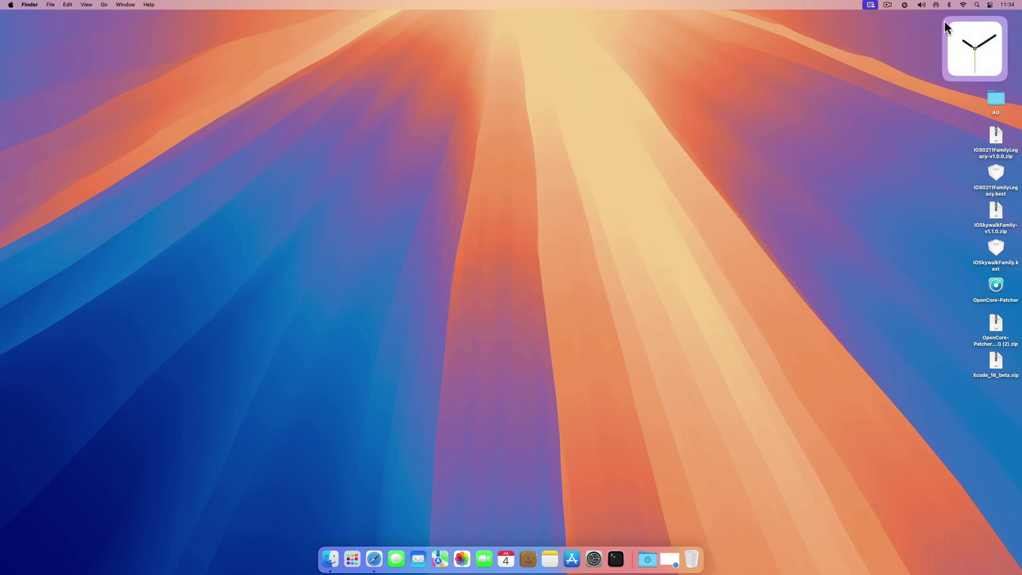